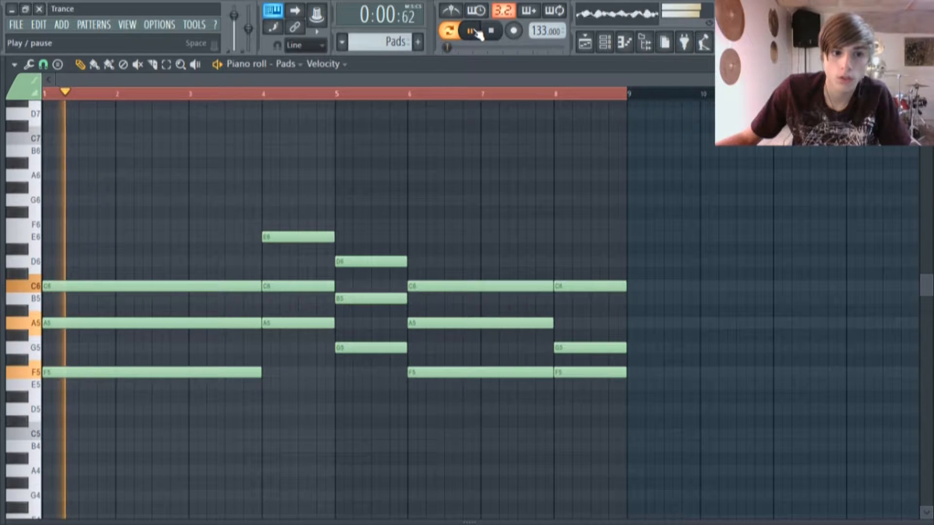
- Pause playback and open the Pads channel's Sytrus synth from the channel rack
left_click(472, 32)
left_click(605, 42)
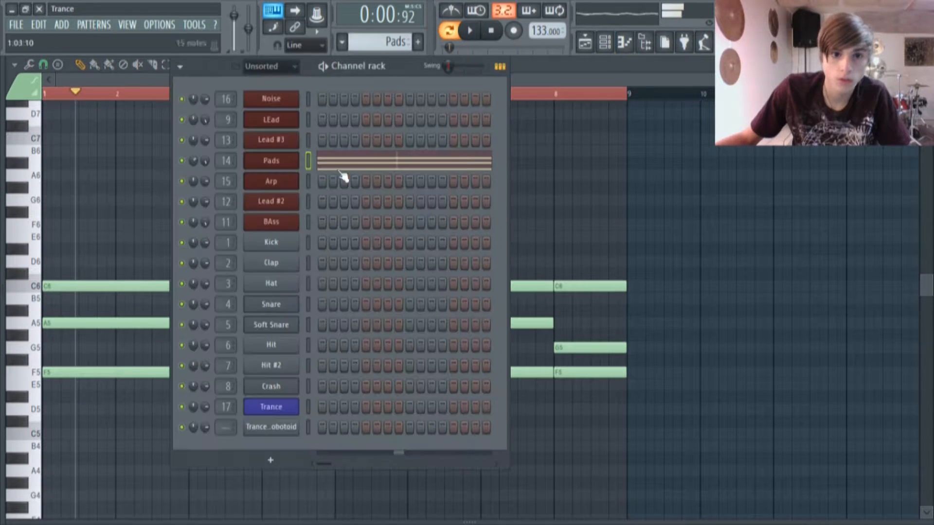
left_click(270, 158)
left_click_drag(392, 145, 362, 106)
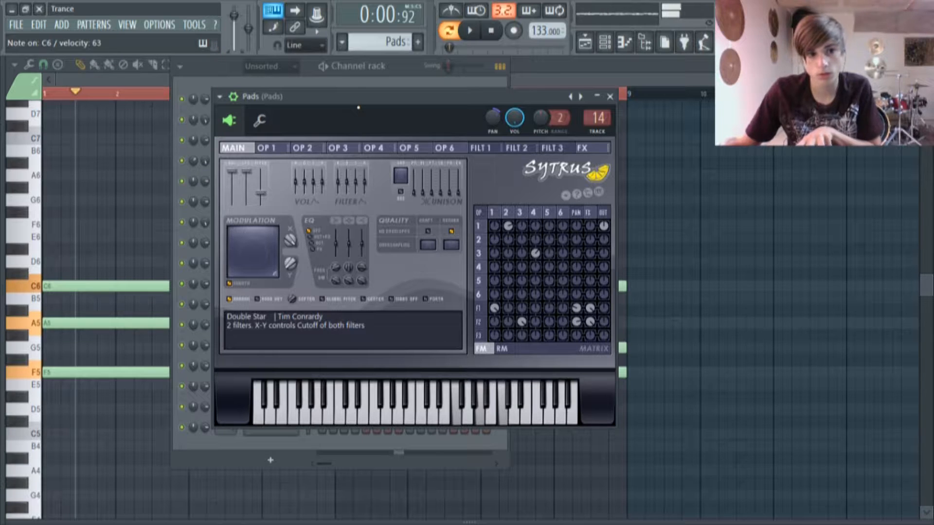
- Look through the Sytrus operator pages for OP 1, OP 3, OP 5 and OP 6, returning to the main page
left_click(279, 150)
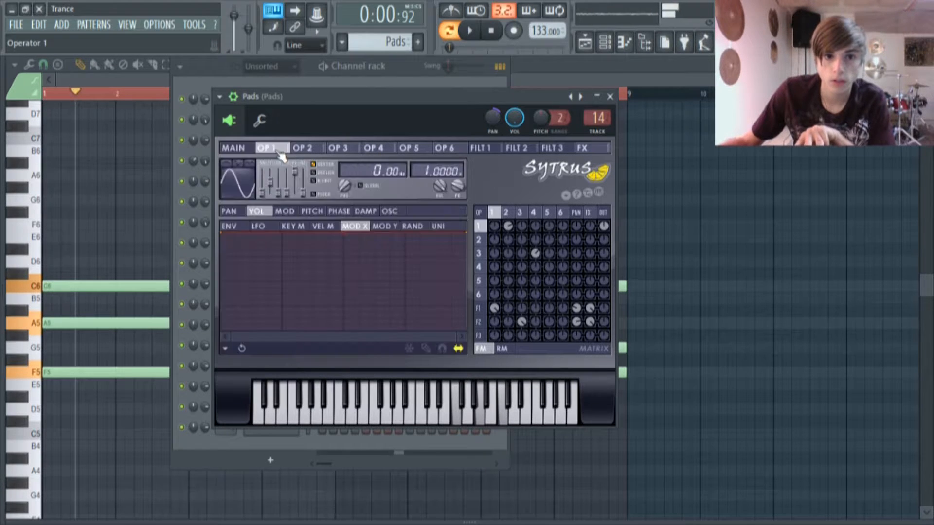
left_click(239, 150)
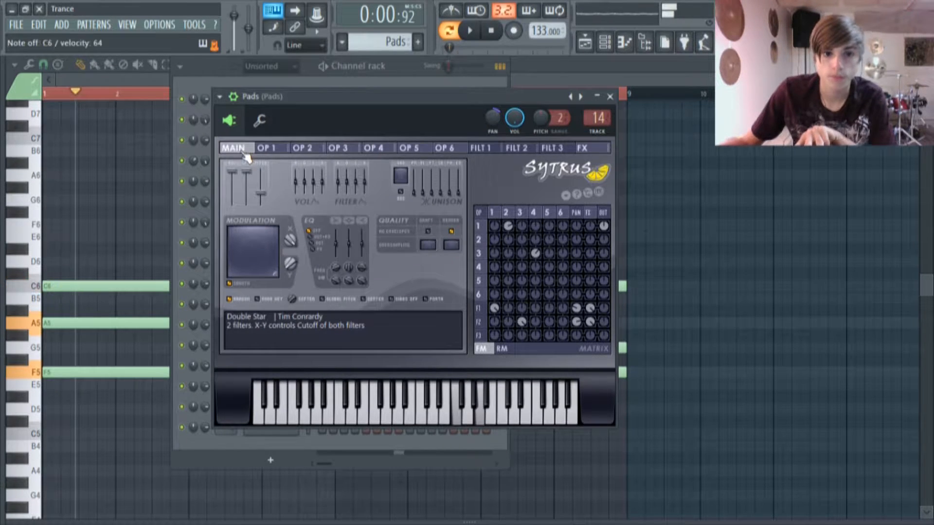
left_click(279, 150)
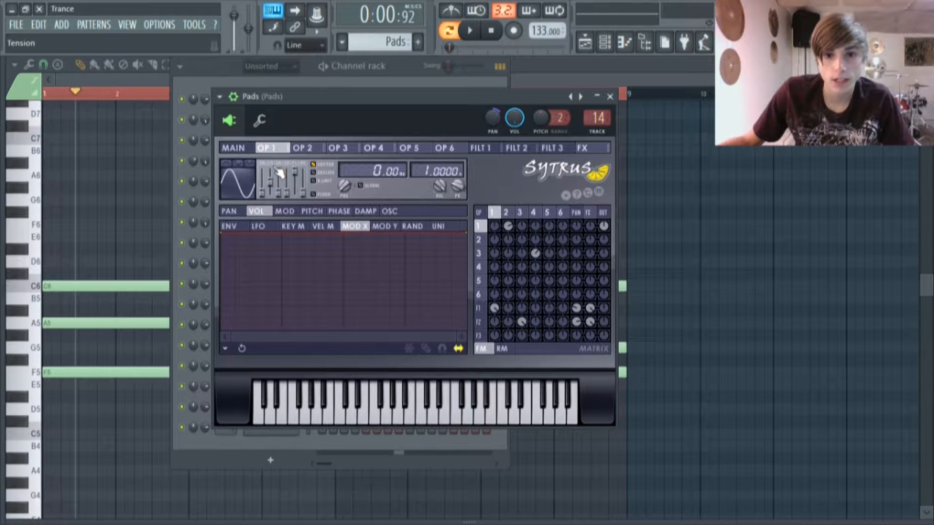
left_click(338, 148)
left_click(444, 148)
left_click(426, 150)
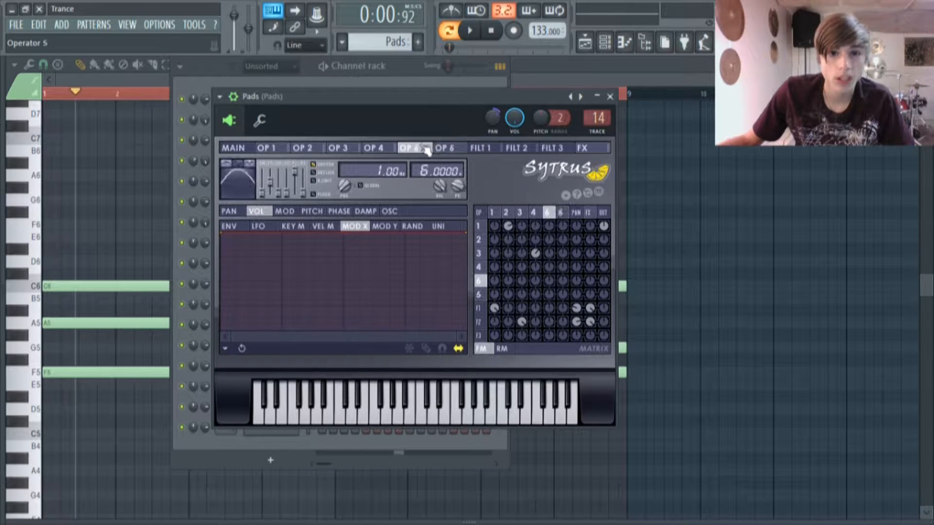
left_click(243, 148)
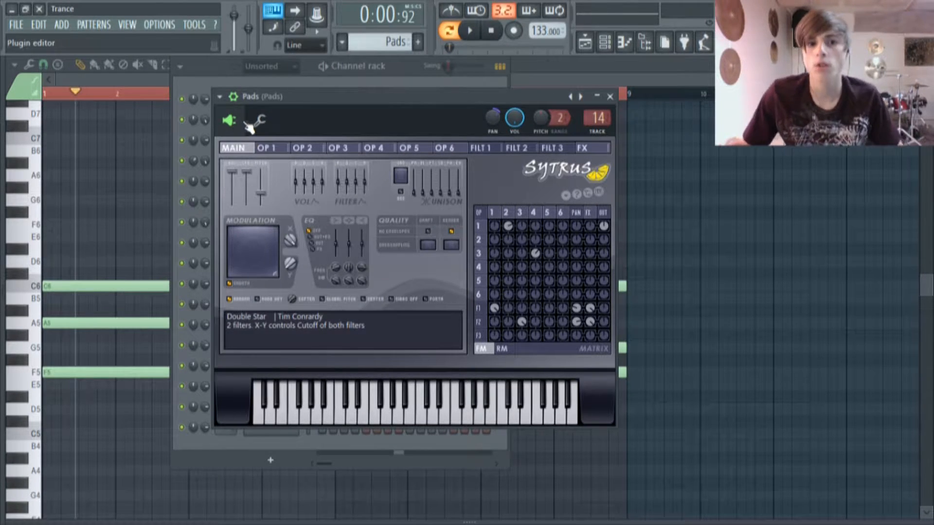
- Try out the frequency ratio control of operator 1
left_click(274, 150)
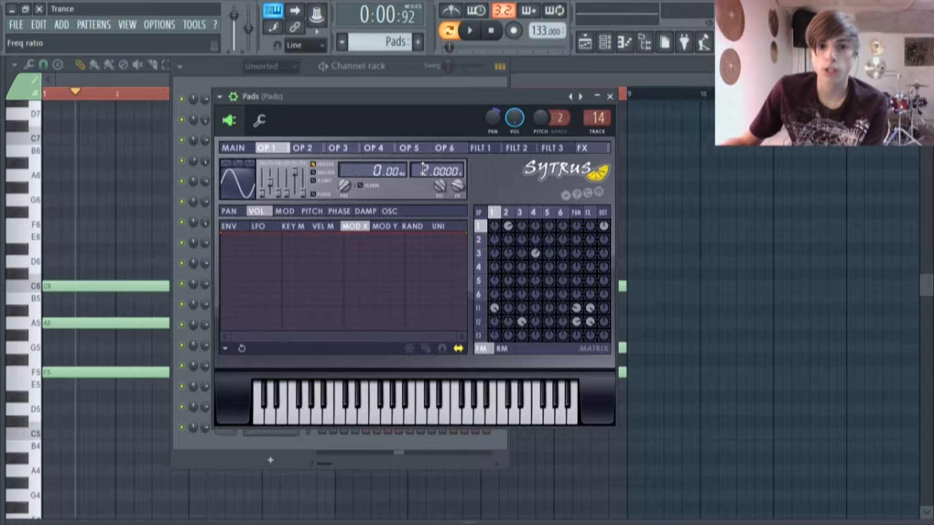
left_click_drag(423, 169, 423, 174)
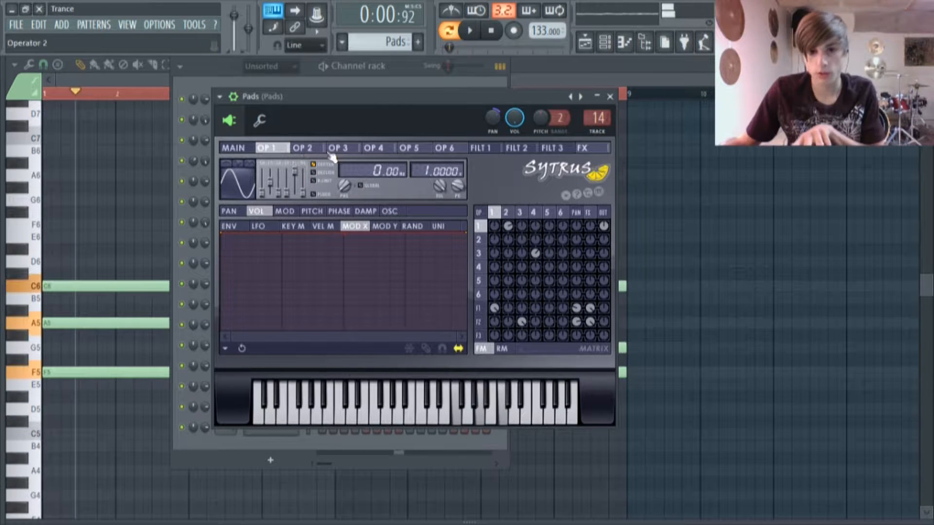
left_click_drag(416, 169, 421, 162)
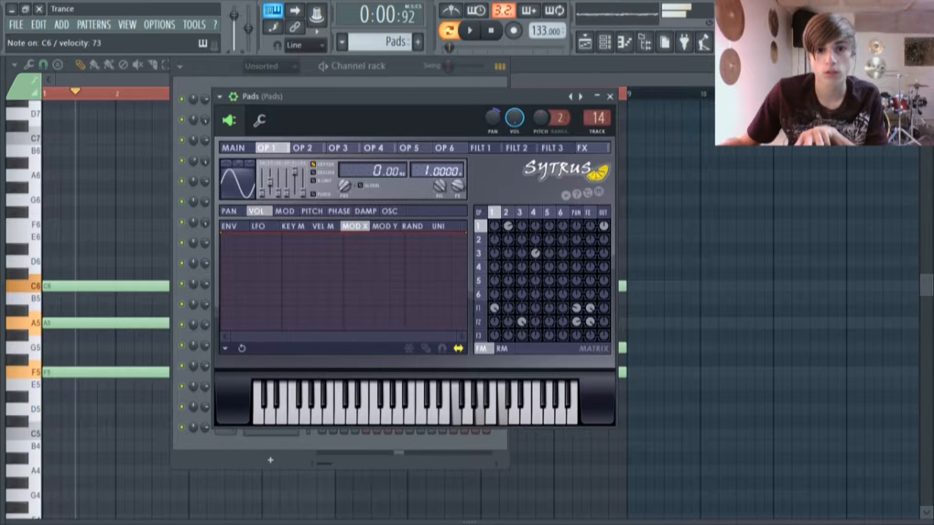
- Examine the settings of operators 2 and 3, including operator 3's waveform shape
left_click(312, 151)
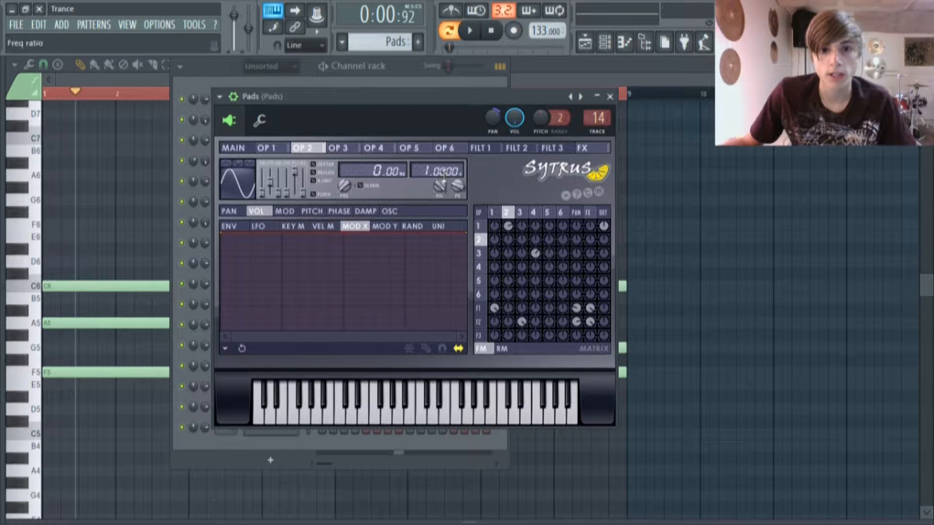
left_click(352, 152)
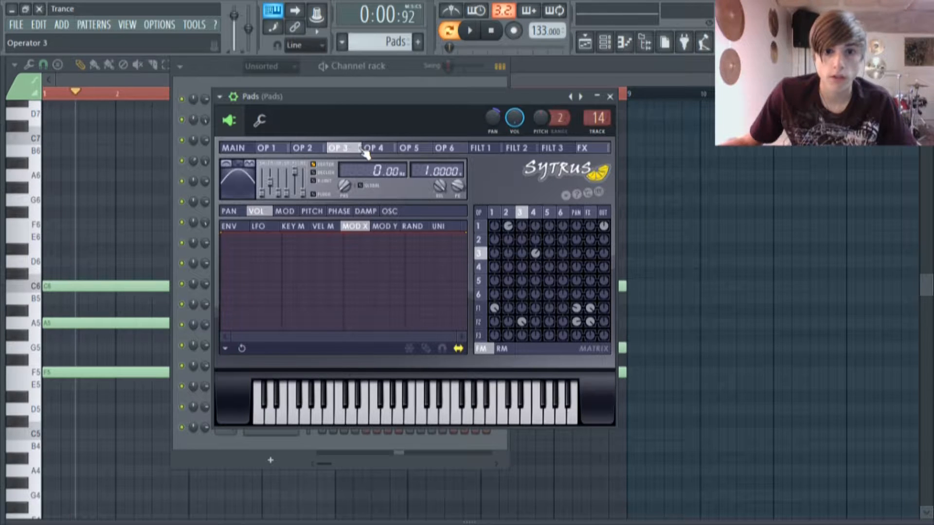
left_click(251, 165)
left_click(251, 166)
left_click(226, 164)
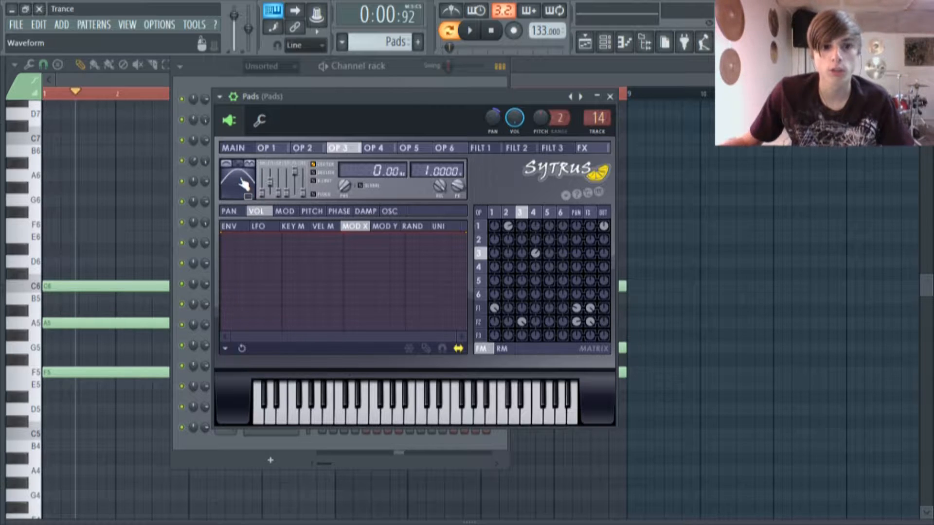
left_click(245, 164)
left_click(245, 164)
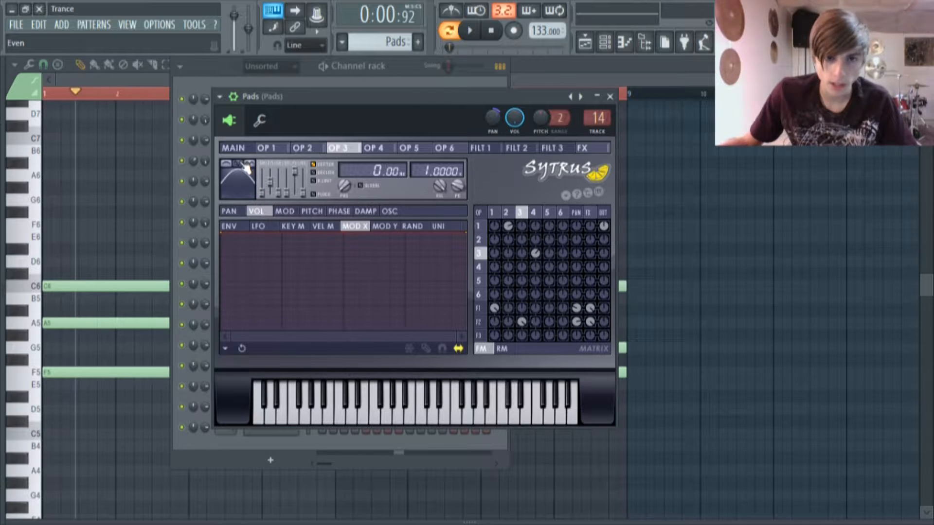
- Compare the frequency ratios and offsets of operators 4, 5 and 6 with those of the earlier operators
left_click(385, 150)
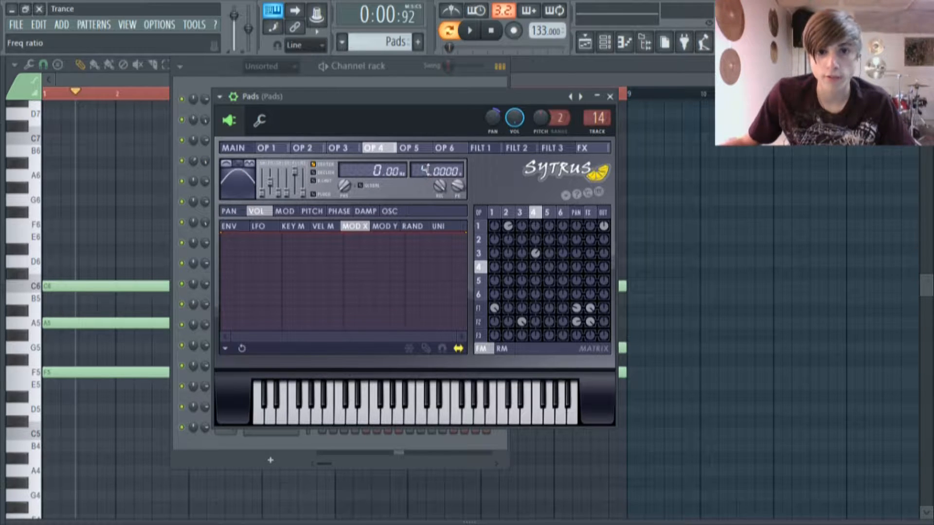
left_click(417, 149)
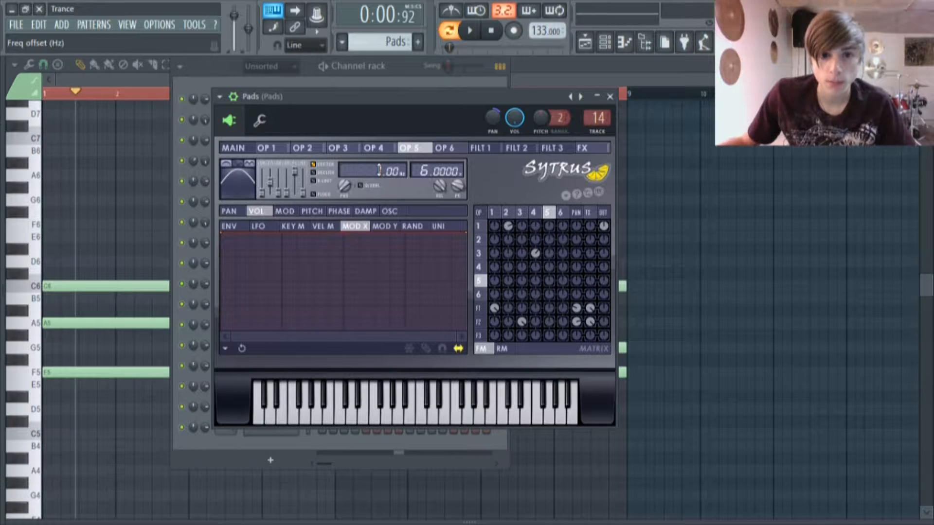
left_click(386, 149)
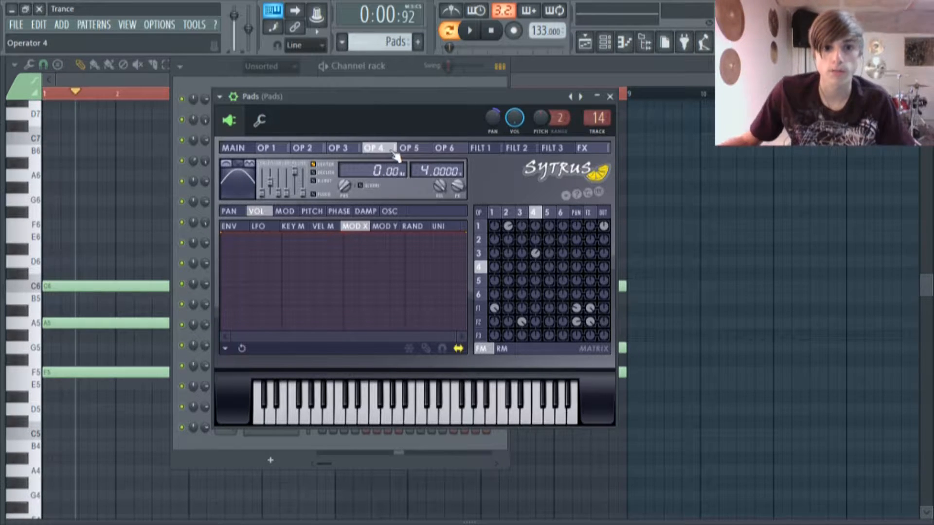
left_click(333, 151)
left_click(278, 152)
left_click(411, 149)
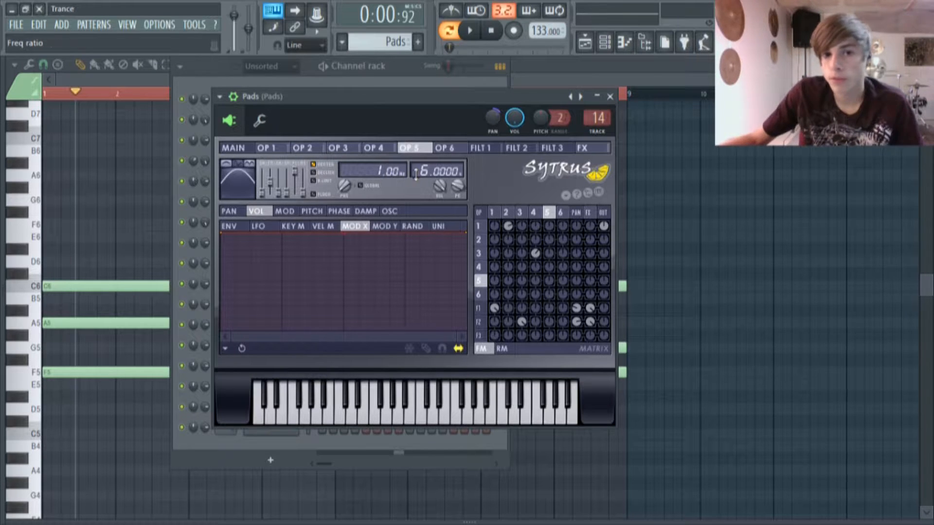
left_click(453, 149)
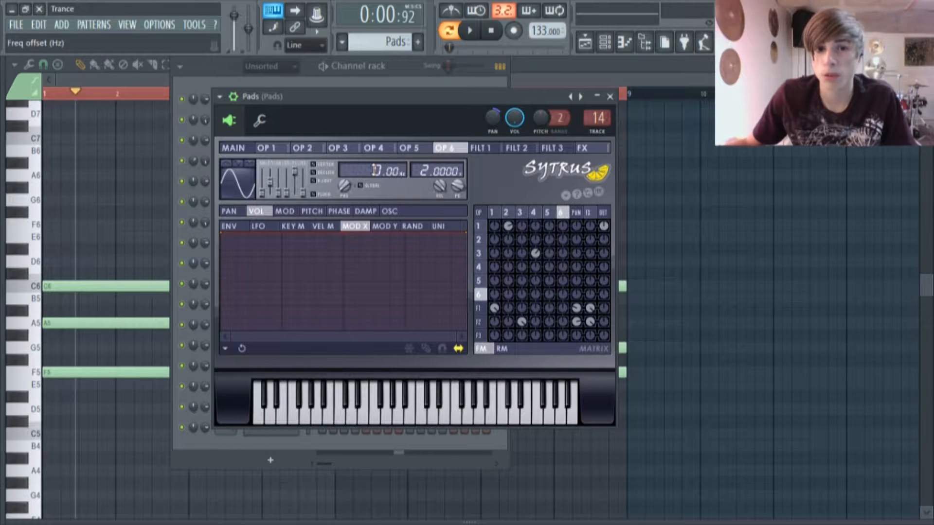
- Examine how operators 1, 3 and 4 are connected through frequency modulation in the Sytrus matrix
left_click(374, 147)
left_click(302, 148)
left_click(266, 148)
left_click(335, 147)
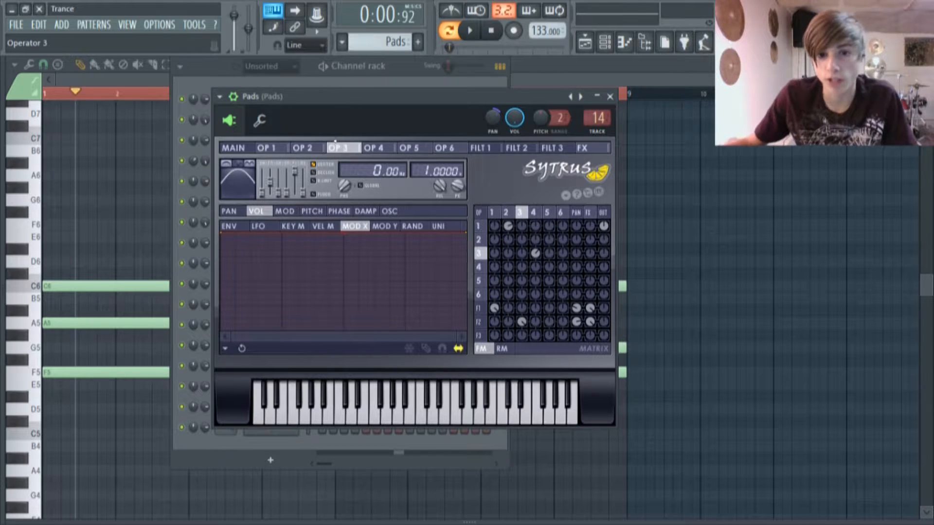
left_click(274, 150)
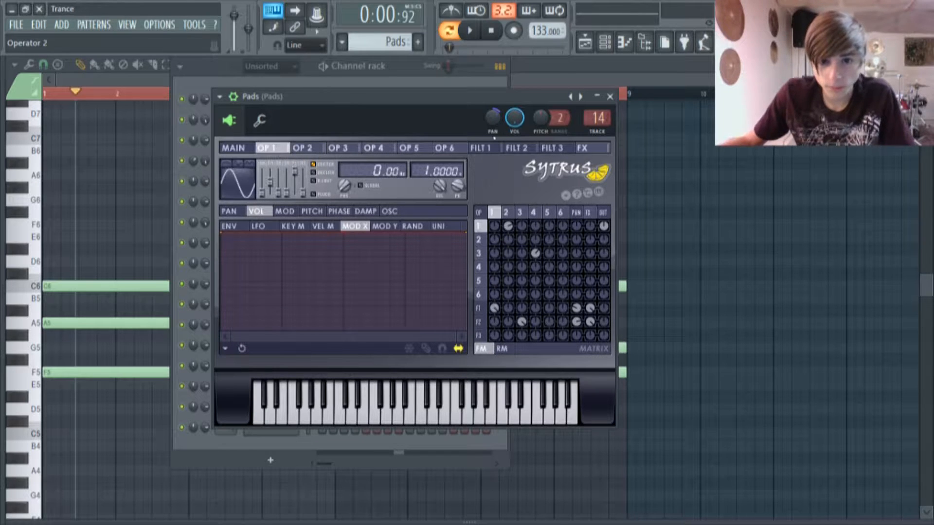
left_click(510, 227)
left_click(480, 253)
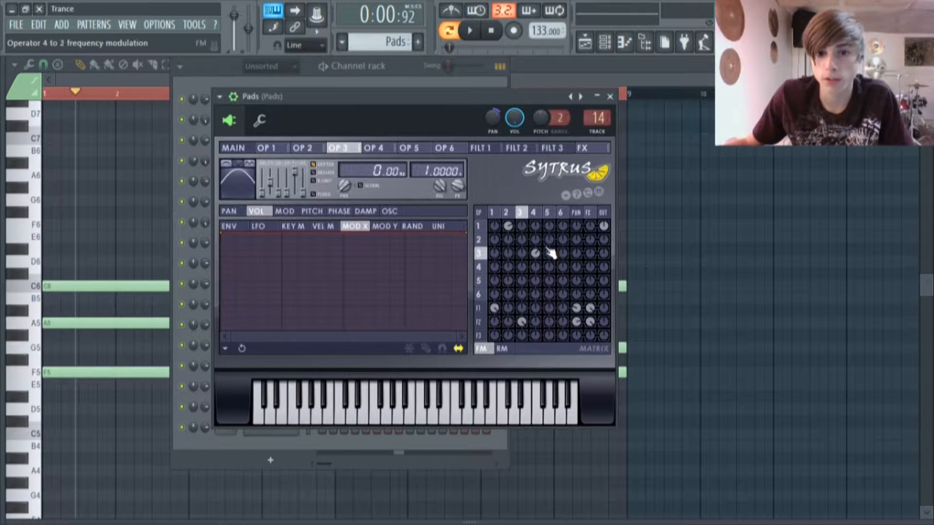
left_click(537, 213)
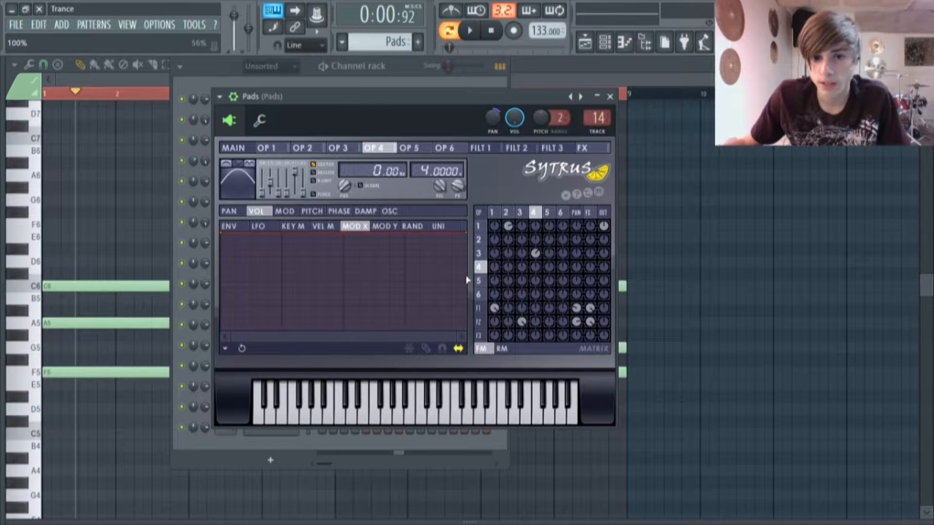
- Review the filter, effects and output routing in the matrix, plus the X/Y modulation controls on the main page
left_click(483, 310)
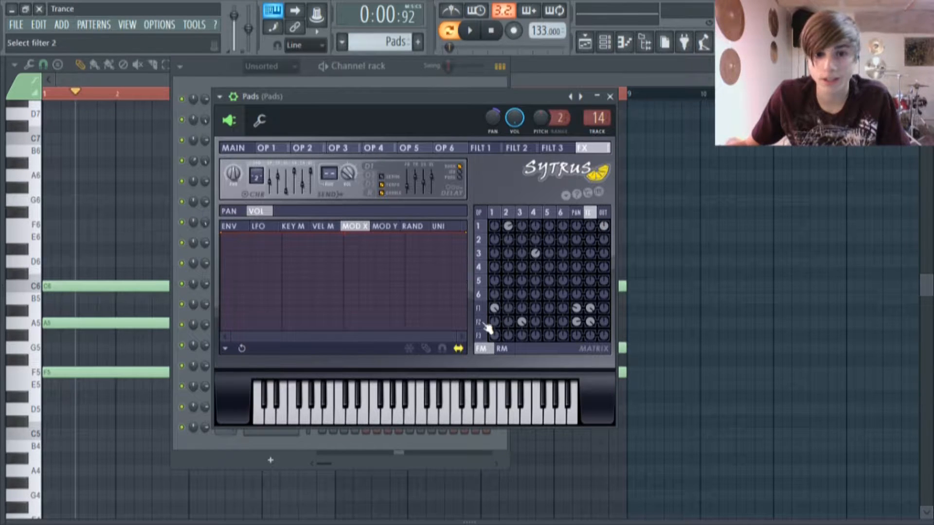
left_click(481, 322)
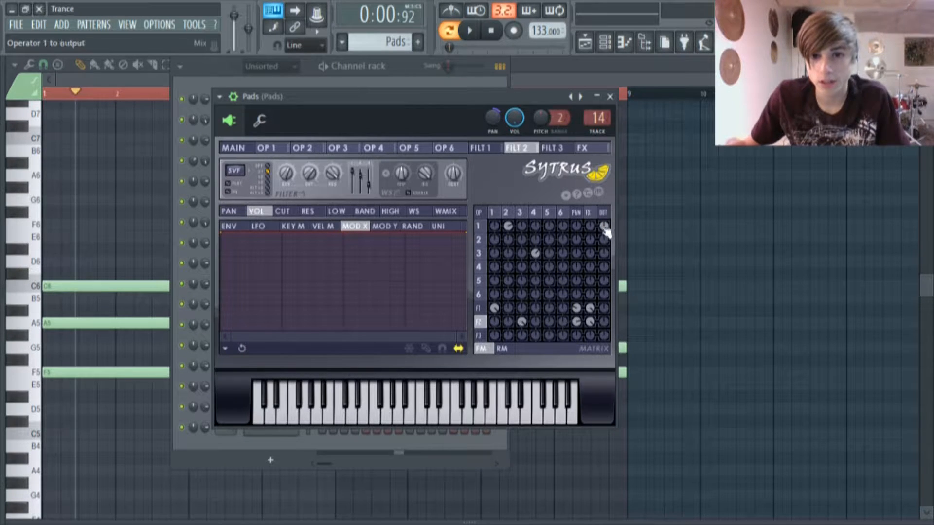
left_click(590, 213)
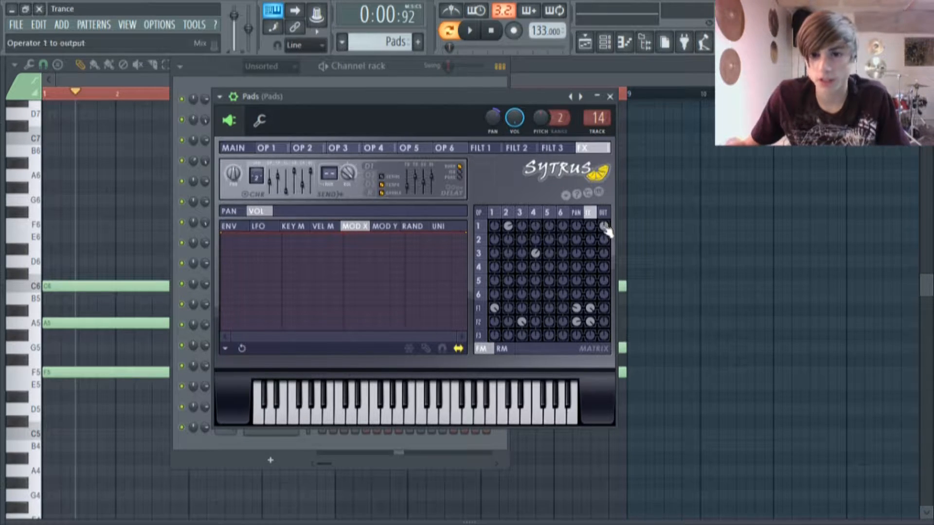
left_click(511, 213)
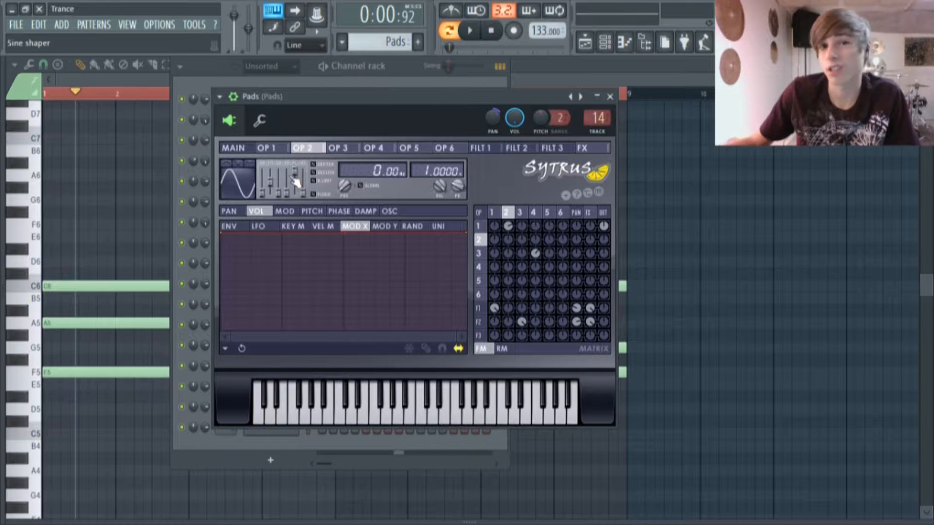
left_click(233, 148)
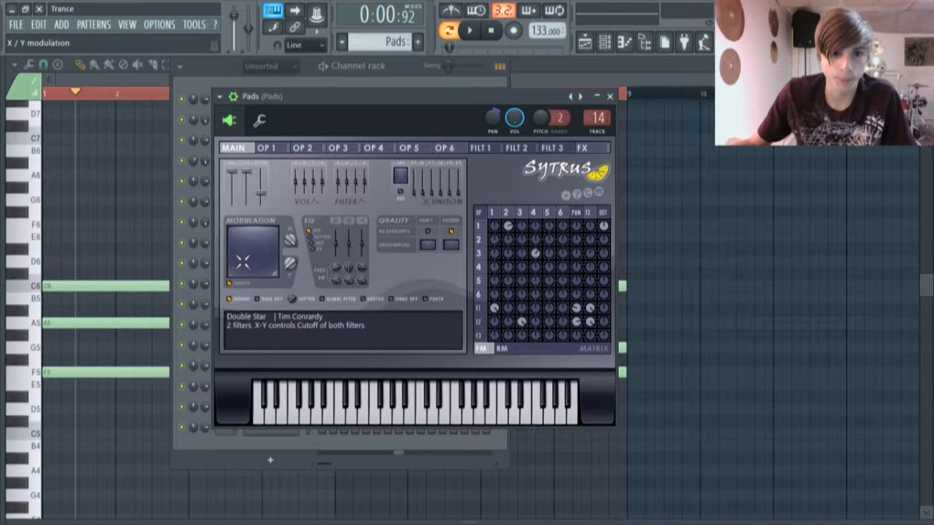
left_click_drag(291, 264, 290, 262)
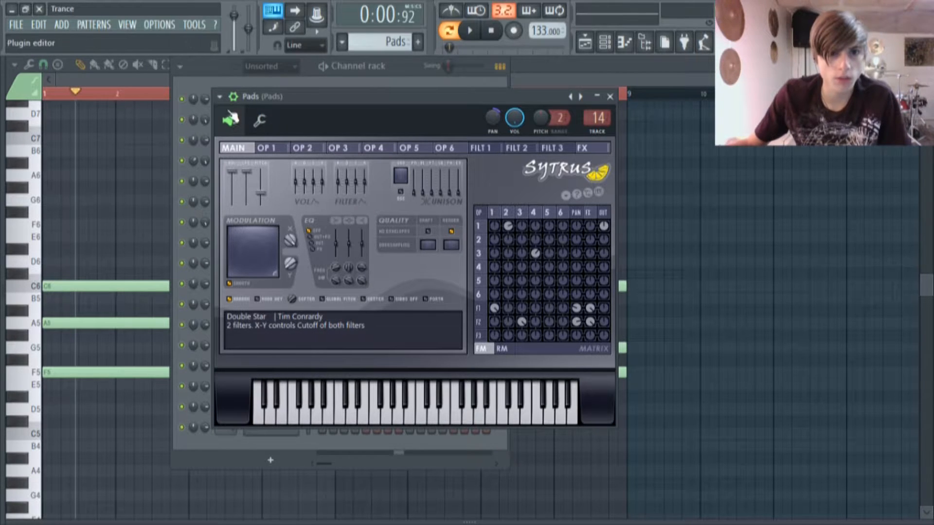
- Browse the Sytrus preset list and bring the Pads channel's Sytrus window back up
left_click(220, 96)
mouse_move(227, 138)
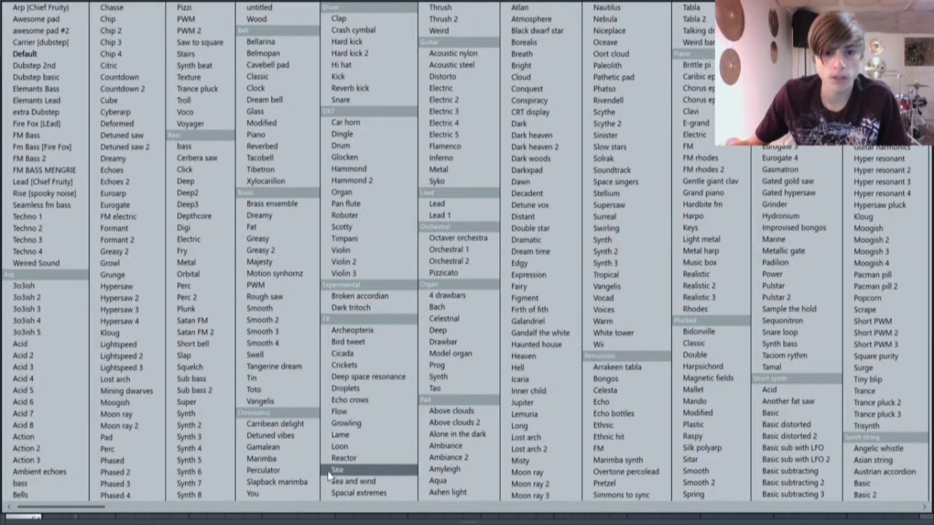
left_click(340, 492)
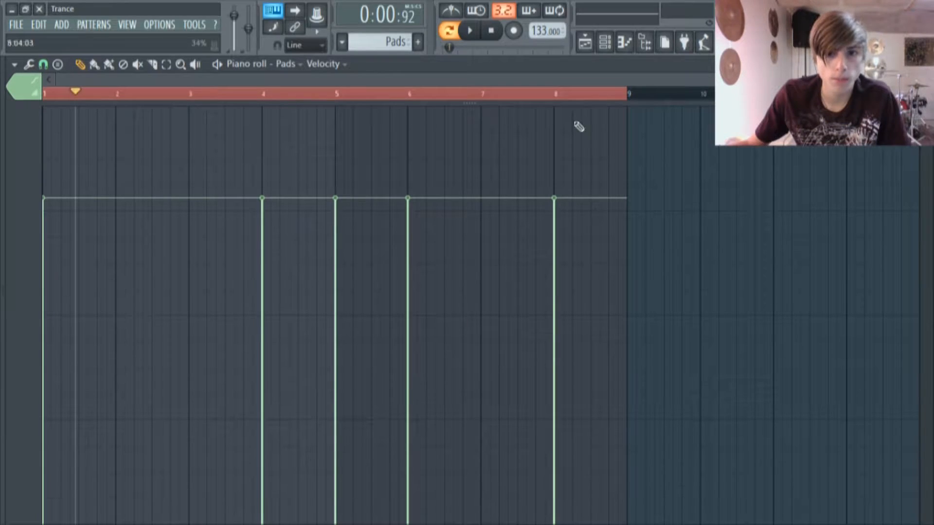
left_click(604, 42)
left_click(295, 164)
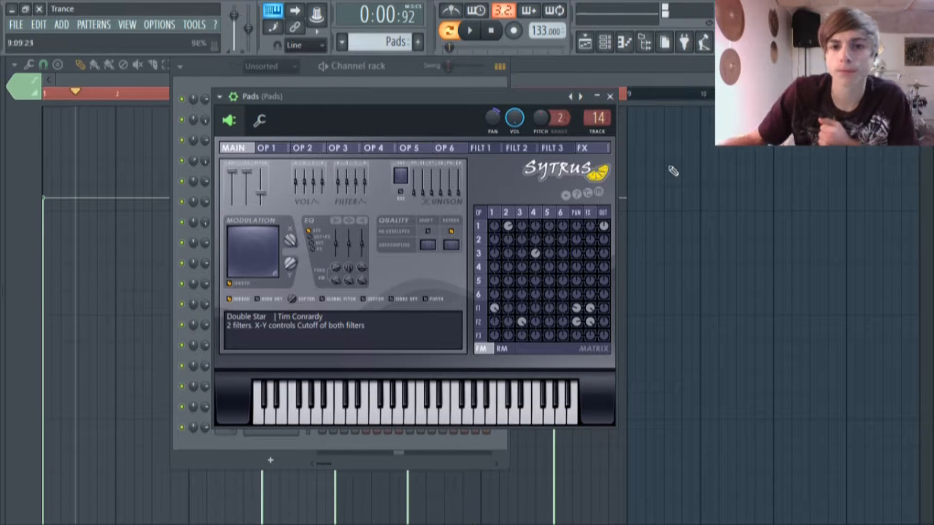
- Open the Patcher effect on the Pads mixer track full size and show its Param. EQ 2 with the EQ window moved clear
key("F9")
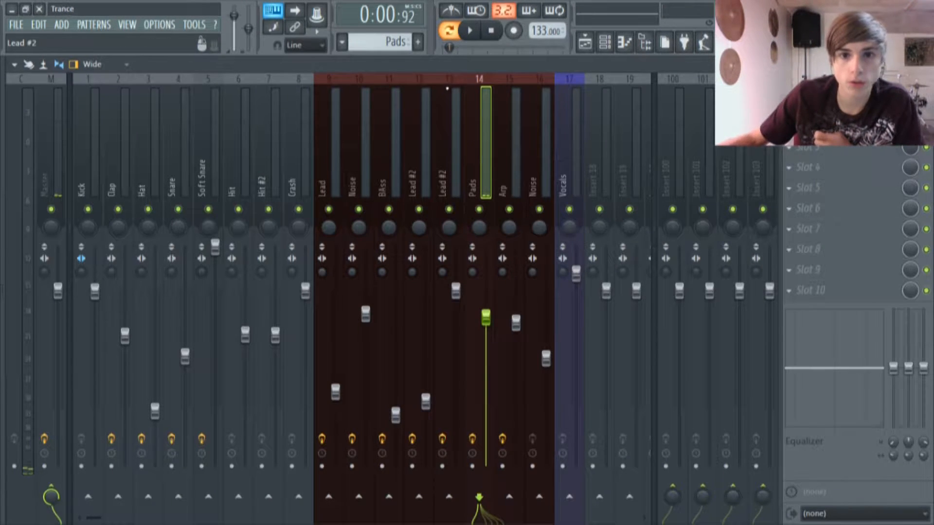
left_click(827, 106)
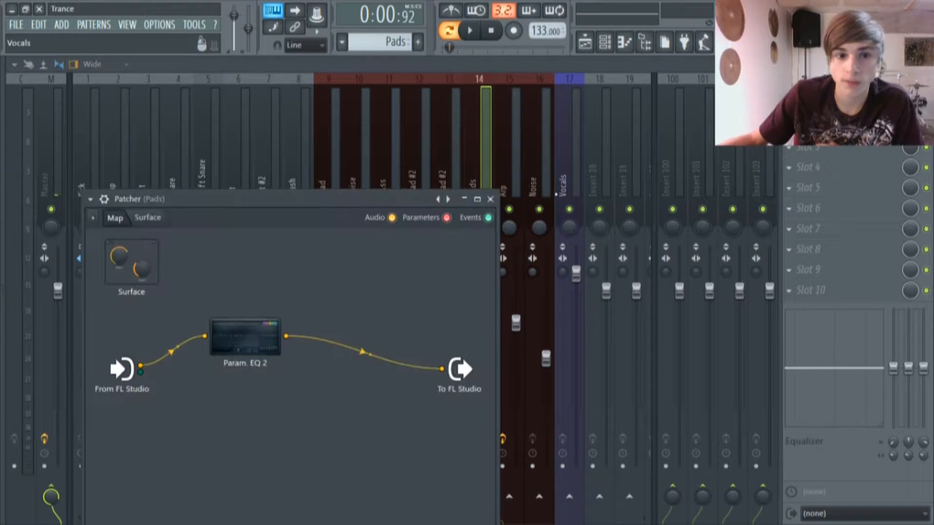
left_click(476, 200)
left_click(200, 202)
left_click_drag(364, 307, 340, 121)
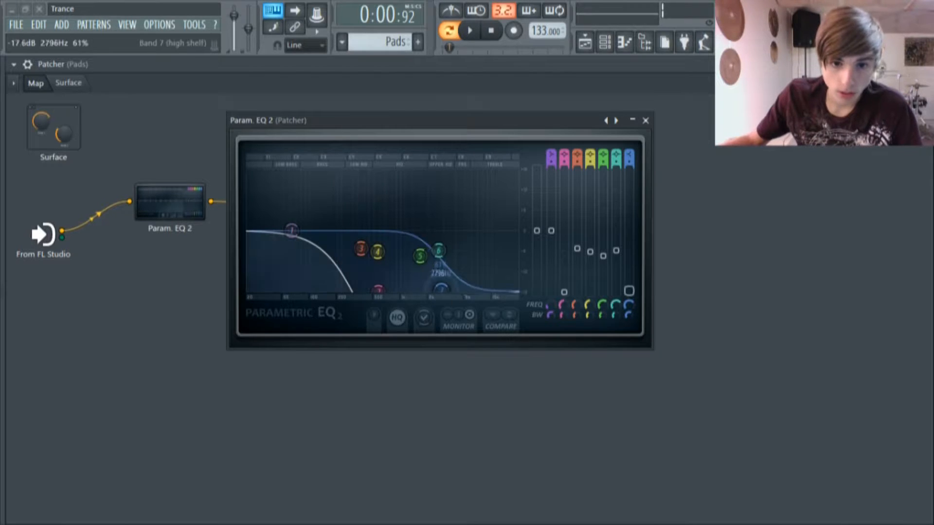
- Raise bands 2 to 7 of the pads' Param. EQ 2 close to the zero line to flatten the curve
mouse_move(441, 290)
left_mouse_down()
mouse_move(450, 252)
mouse_move(456, 290)
left_mouse_up()
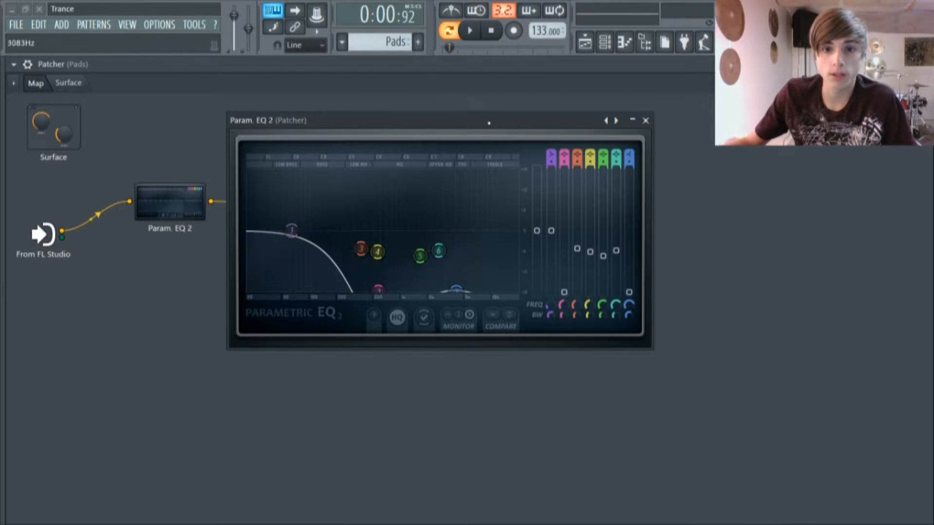
left_click_drag(381, 291, 396, 199)
left_click_drag(456, 289, 481, 218)
left_click_drag(438, 251, 411, 226)
left_click_drag(378, 252, 346, 237)
left_click_drag(395, 198, 488, 223)
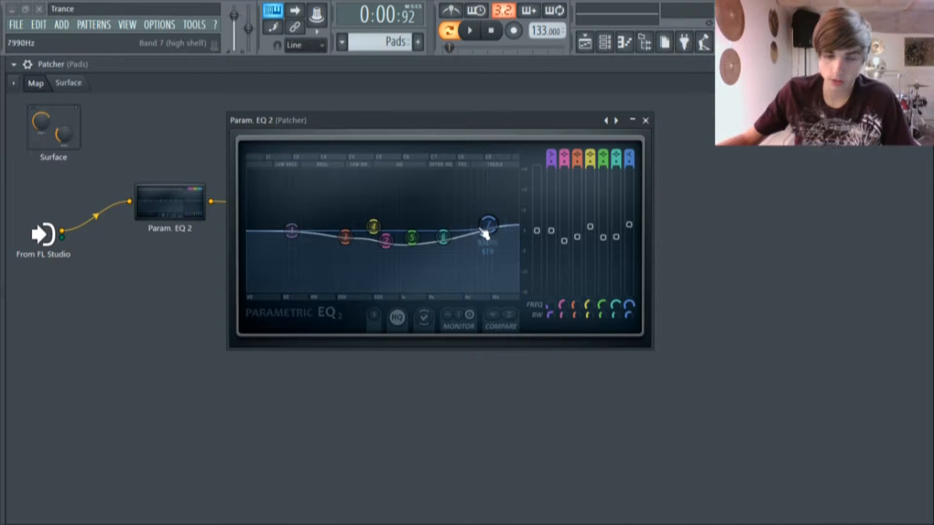
left_click_drag(412, 237, 419, 231)
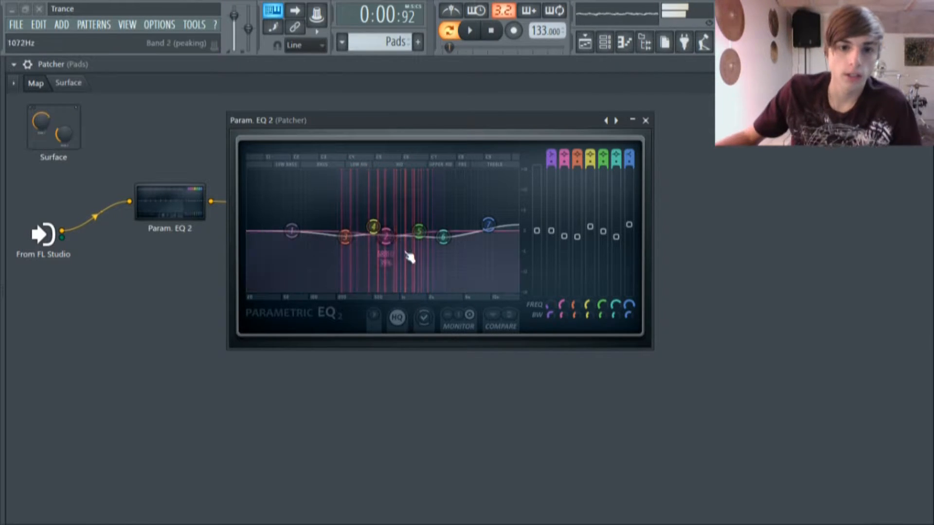
- Pull bands 2 to 7 of the pads' EQ down to minimum and shift band 2 to the highest frequencies
left_click_drag(489, 224, 474, 291)
left_click_drag(420, 232, 444, 291)
left_click_drag(386, 237, 370, 288)
left_click_drag(374, 227, 383, 290)
left_click_drag(345, 237, 405, 289)
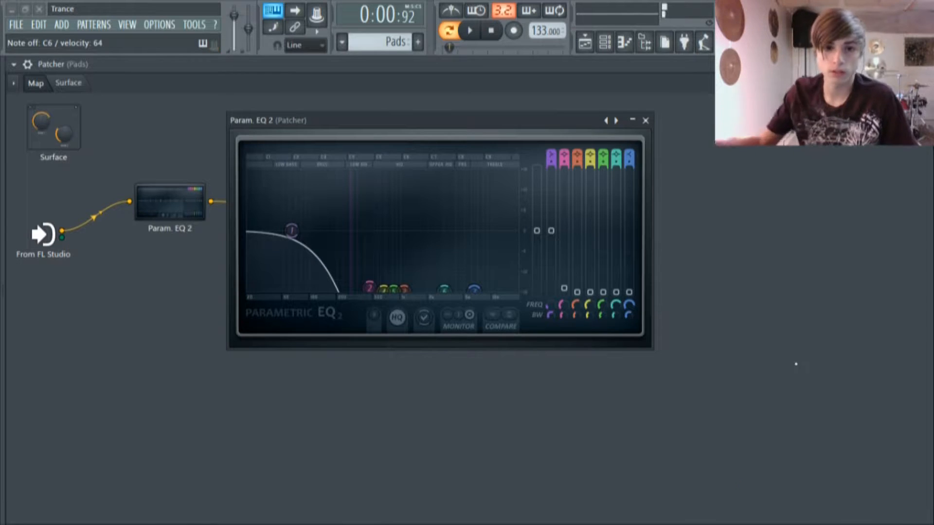
left_click_drag(369, 287, 525, 290)
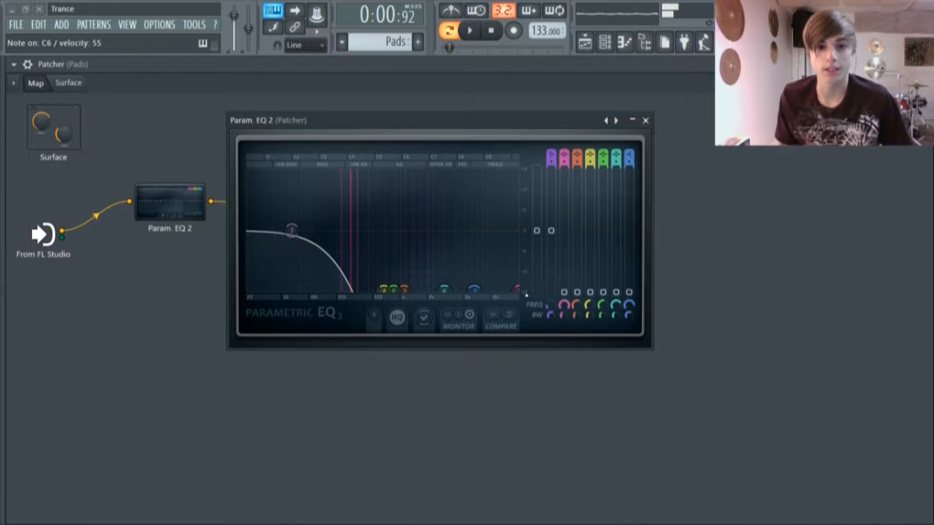
- Close the pads' EQ, then open the ARP pattern from the playlist in the piano roll and play it
left_click(647, 121)
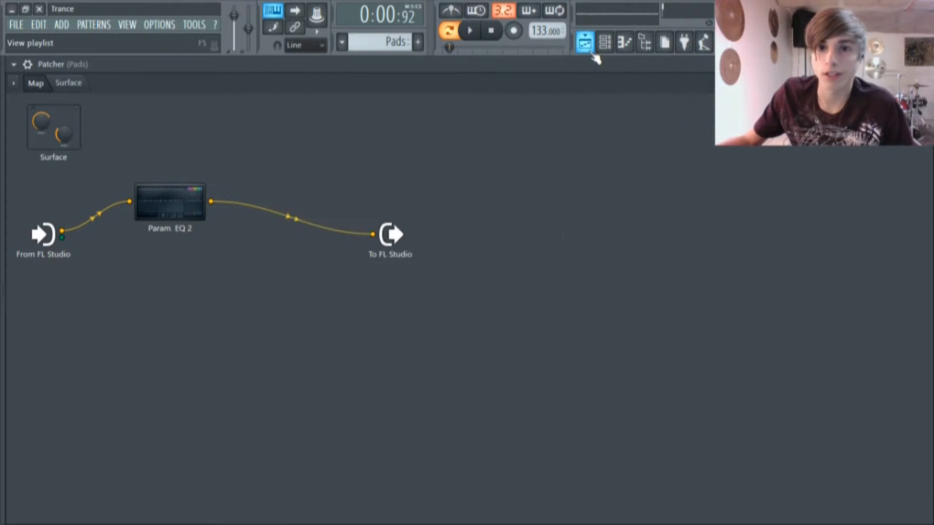
left_click(586, 43)
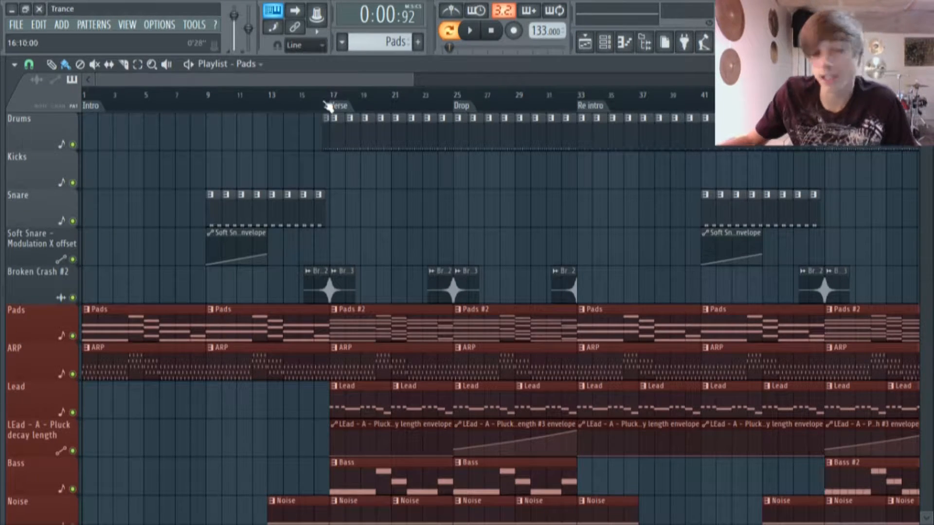
scroll(278, 167, "down", 1)
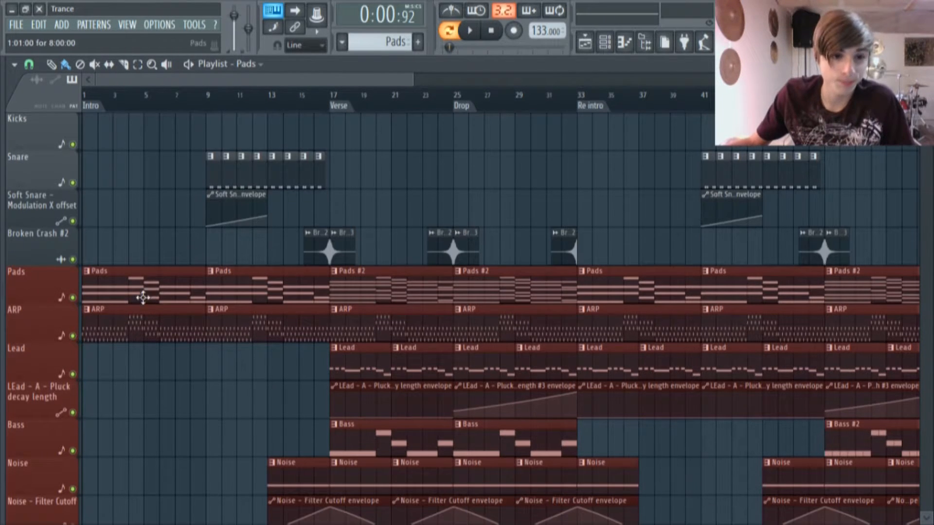
double_click(143, 325)
left_click_drag(372, 80, 78, 458)
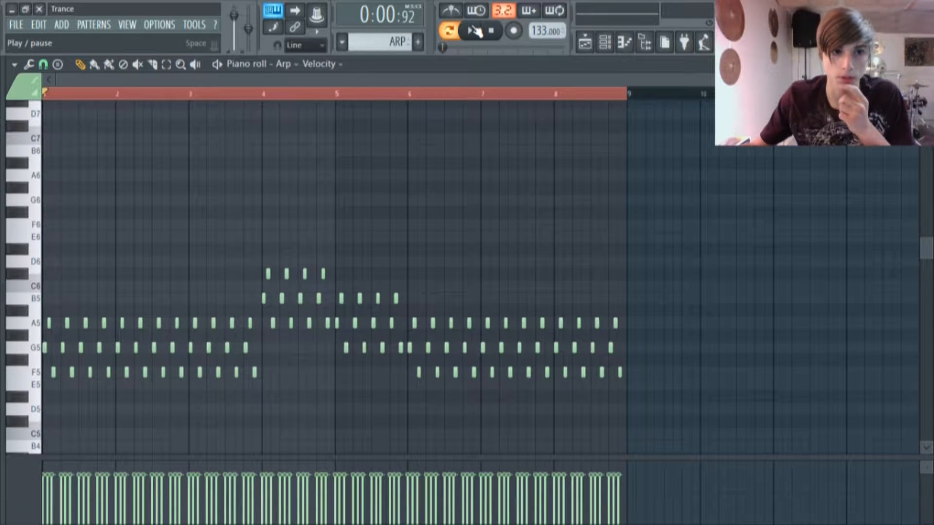
left_click(476, 32)
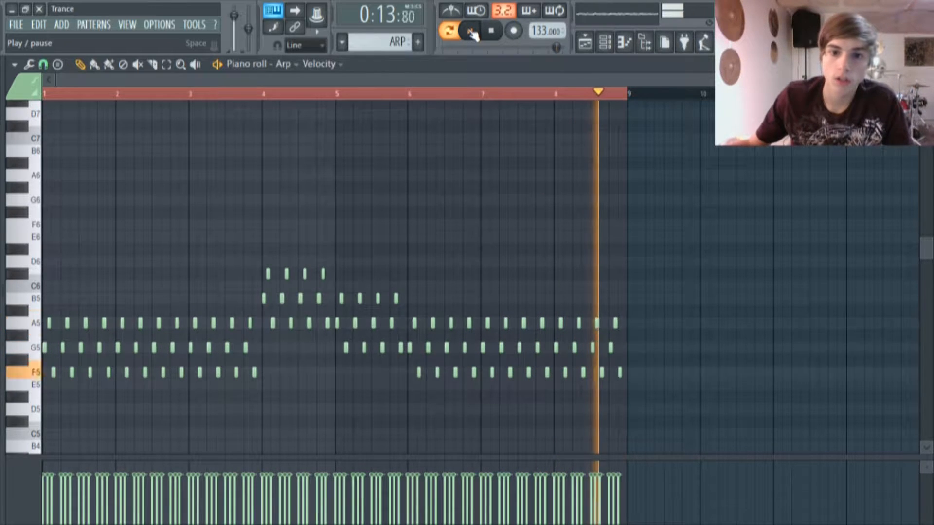
left_click(472, 34)
- Open the Arp channel's Sytrus and inspect operators 1, 2 and 6 before returning to the main page
left_click(605, 43)
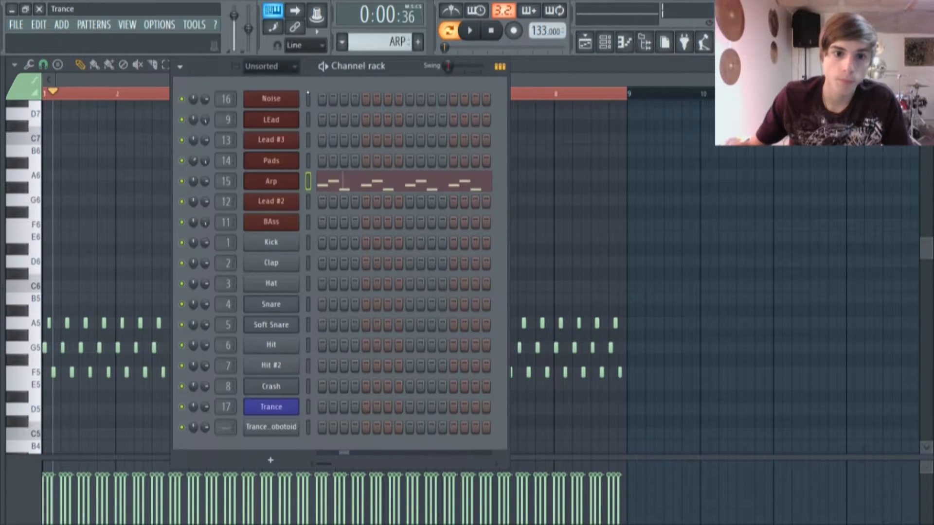
left_click(273, 181)
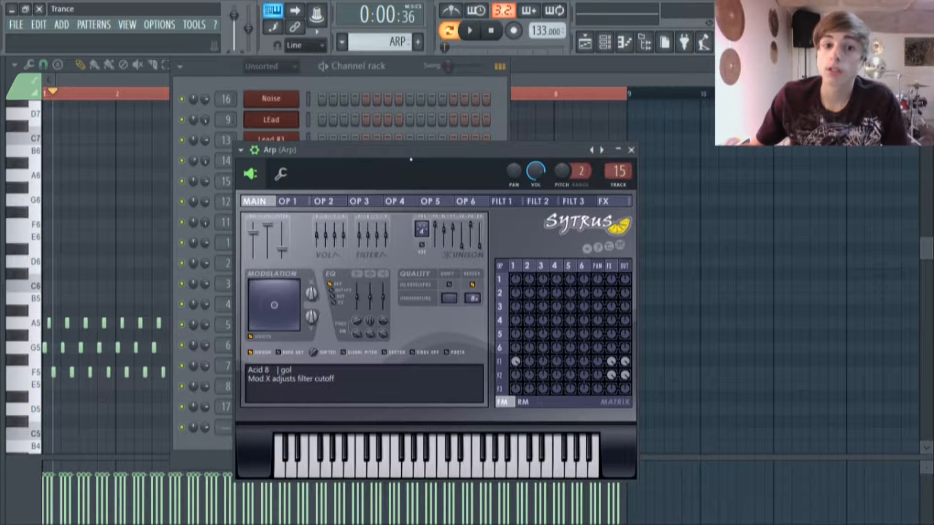
left_click_drag(411, 160, 418, 147)
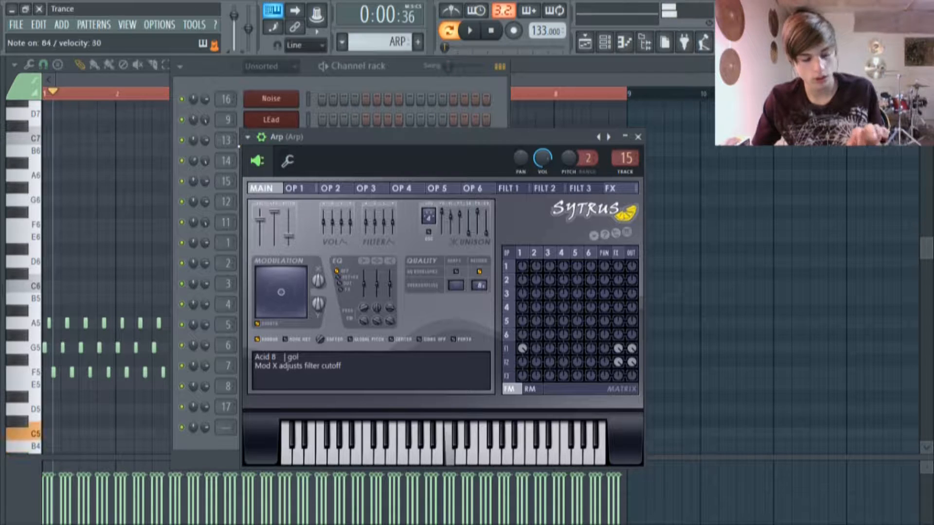
left_click(303, 190)
left_click(330, 188)
left_click(472, 188)
left_click(261, 188)
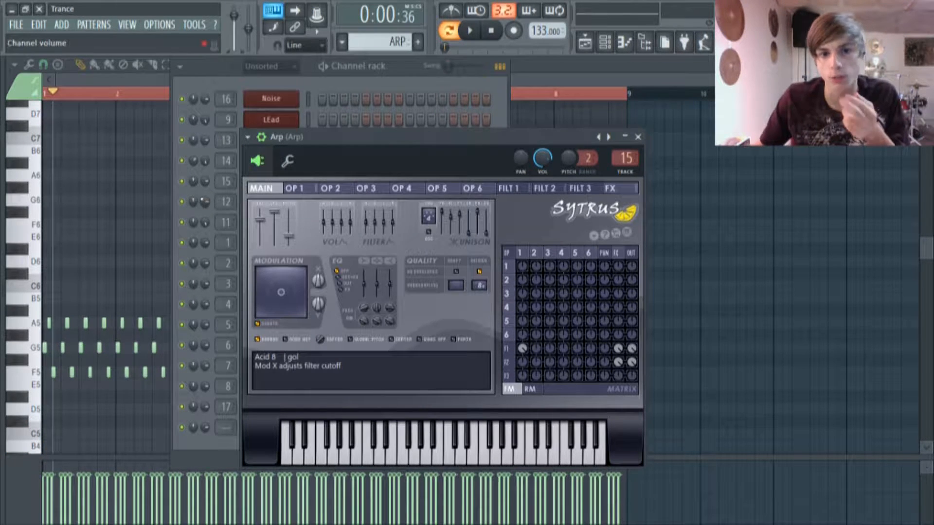
- Find the Acid 8 arp preset in the Sytrus preset list, sound a note and reposition the Sytrus window
left_click_drag(500, 140, 511, 117)
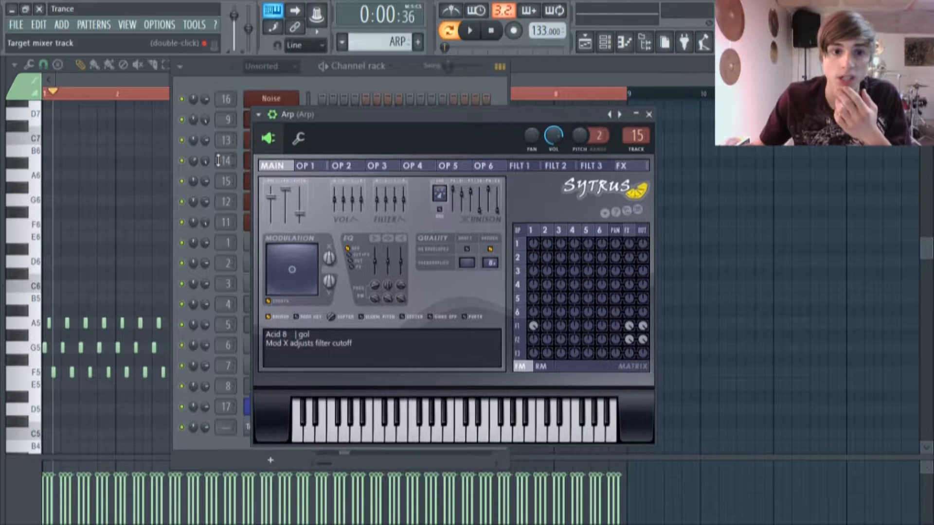
left_click(260, 114)
mouse_move(274, 90)
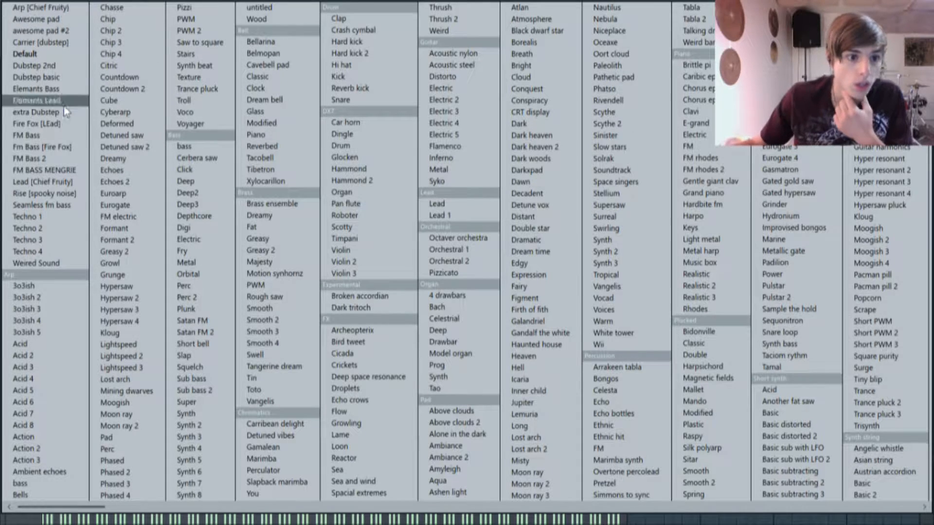
left_click(45, 424)
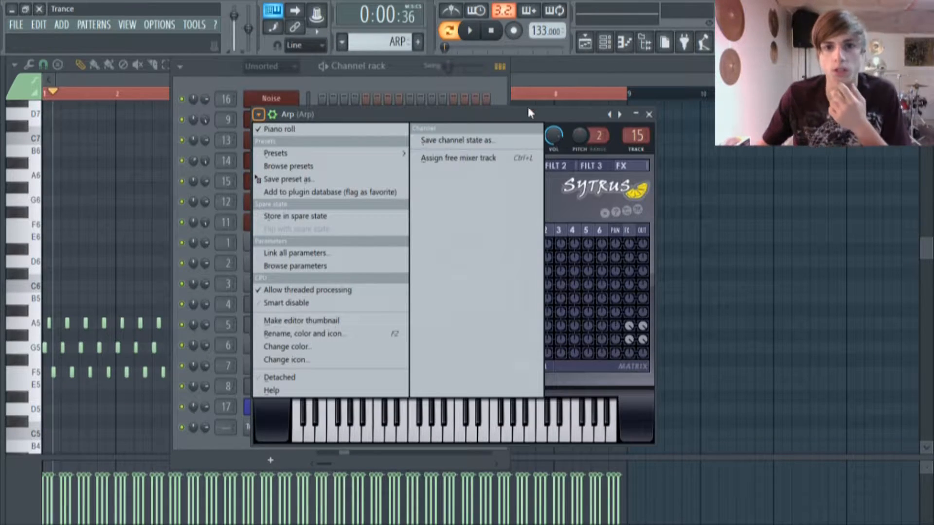
left_click(518, 116)
left_click_drag(517, 116, 405, 128)
key("c")
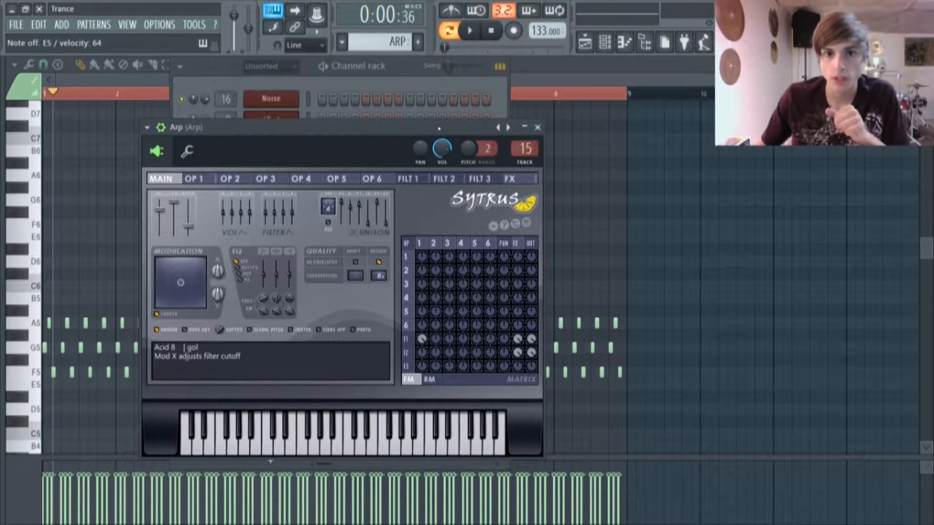
left_click_drag(471, 130, 495, 108)
- Open Fruity parametric EQ 2 on the Arp mixer track and move its window up
key("F9")
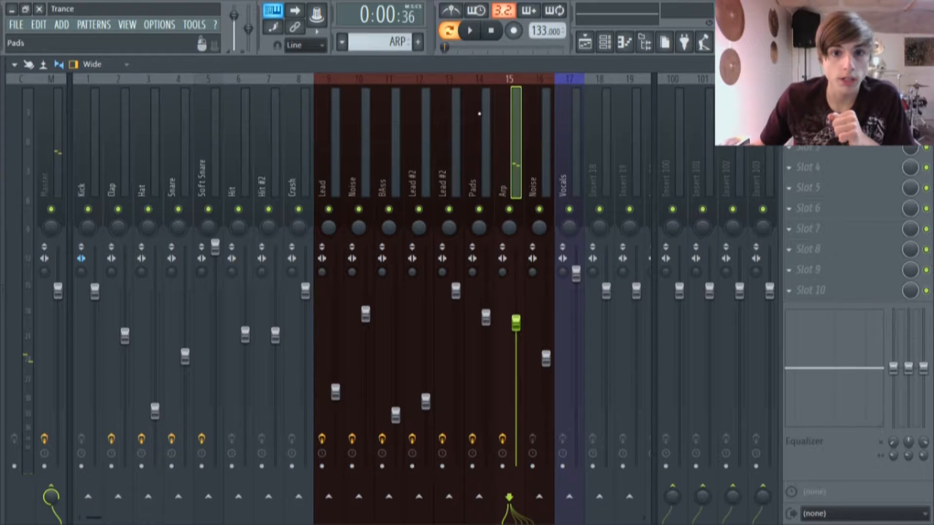
left_click(827, 106)
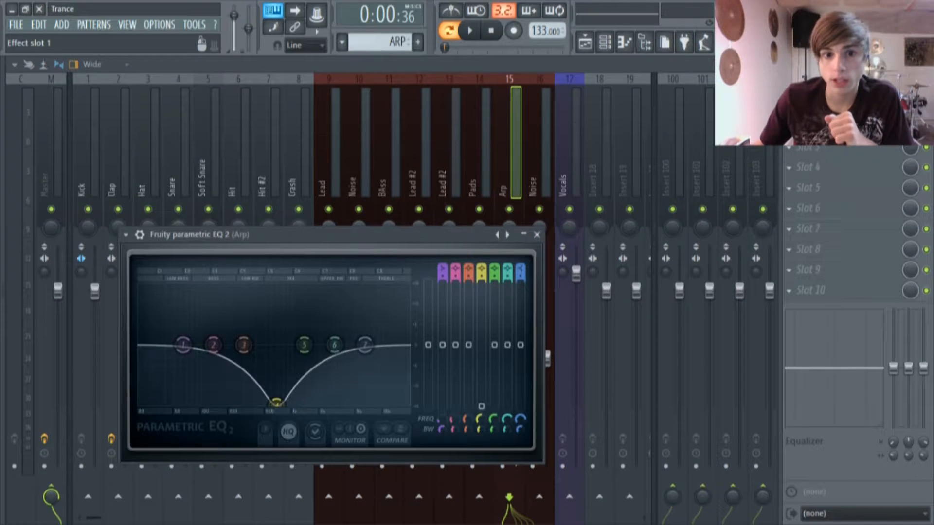
left_click_drag(486, 234, 566, 111)
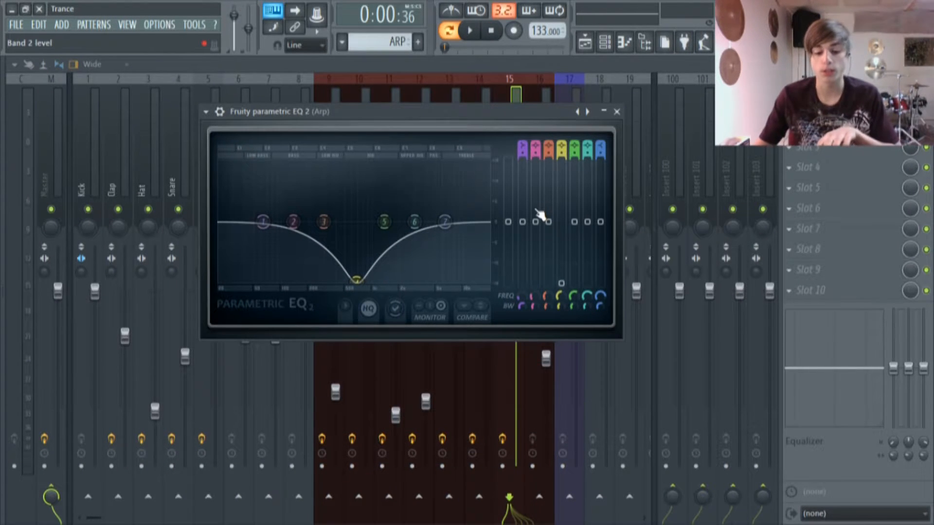
- Compare the arp with EQ band 4 flat at the zero line and cut to minimum, and close the EQ
key("space")
left_click_drag(356, 280, 358, 223)
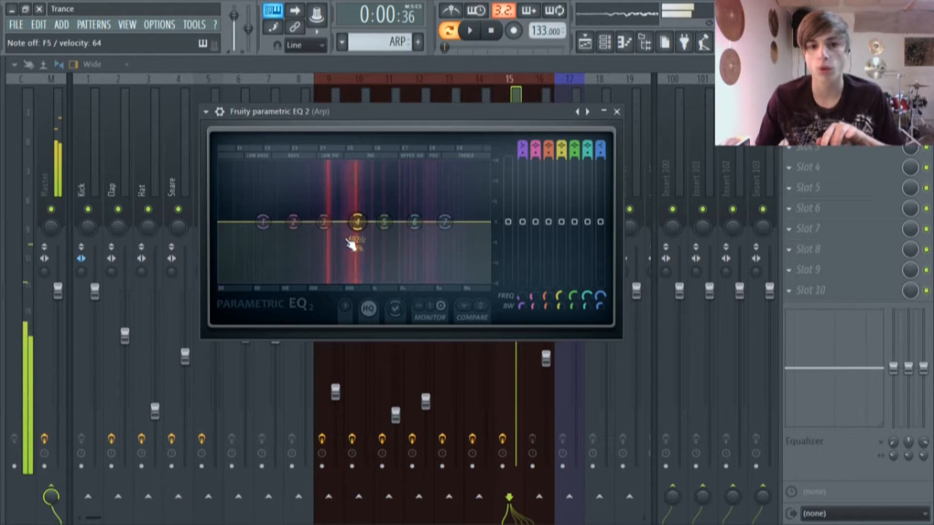
left_click_drag(358, 244, 360, 280)
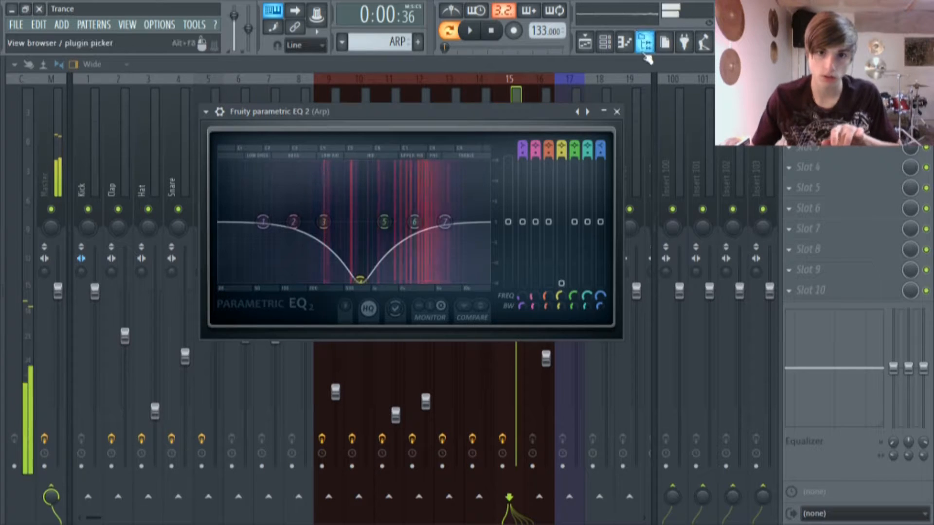
left_click(617, 112)
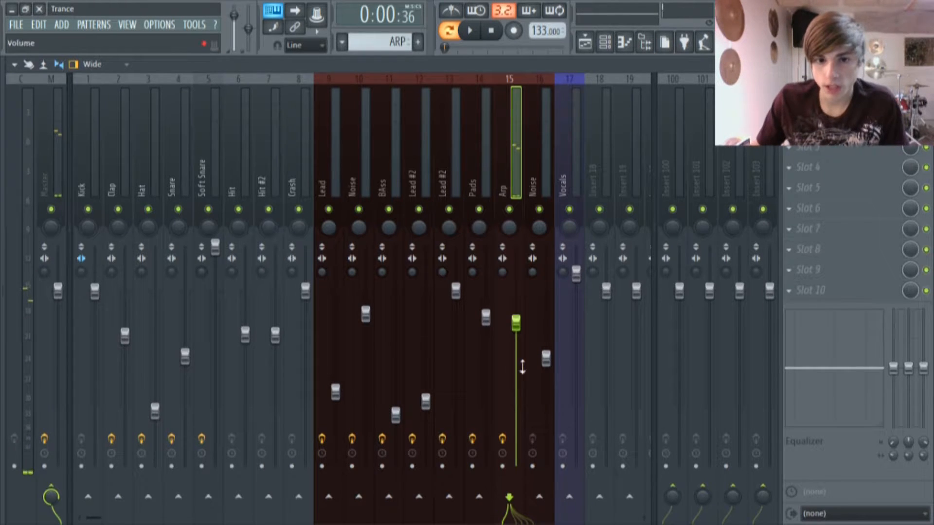
- Open the Snare #2 pattern from the playlist in the Soft Snare piano roll and play it
left_click(585, 43)
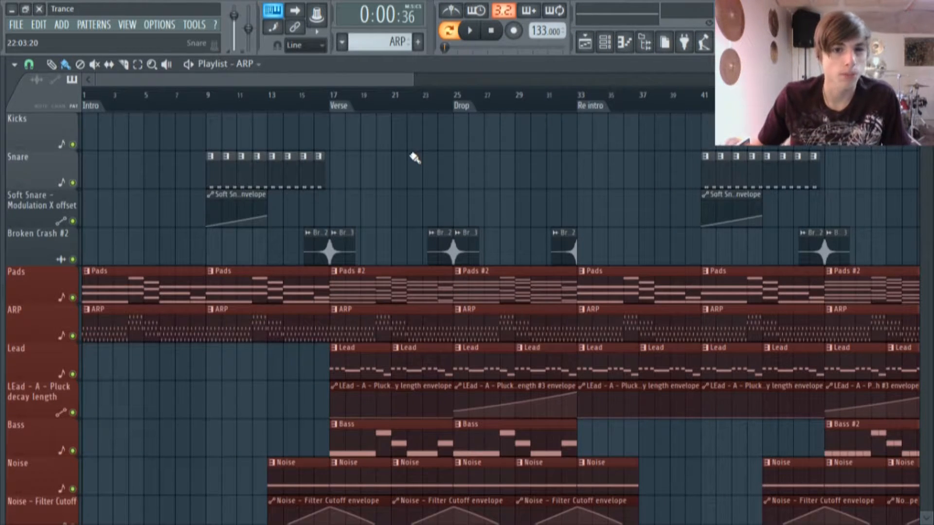
scroll(406, 195, "down", 2)
scroll(270, 262, "up", 3)
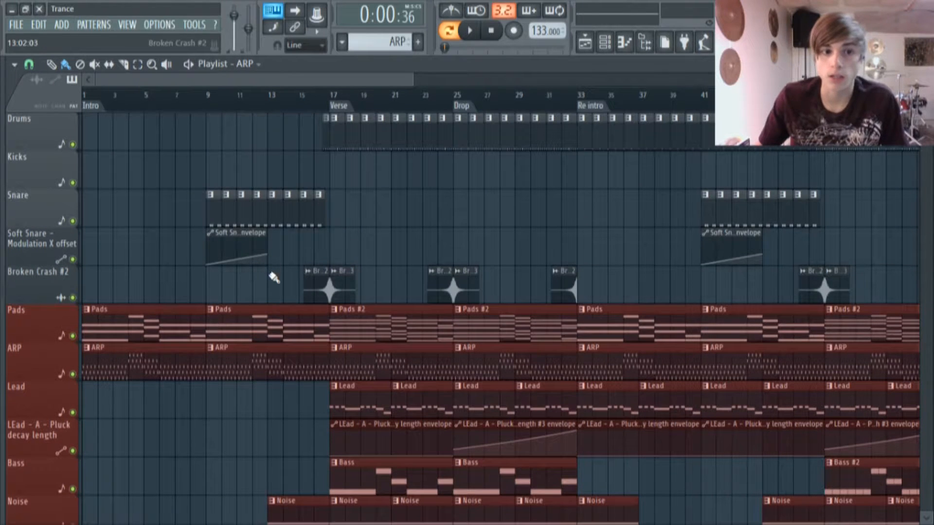
double_click(215, 224)
left_click(611, 45)
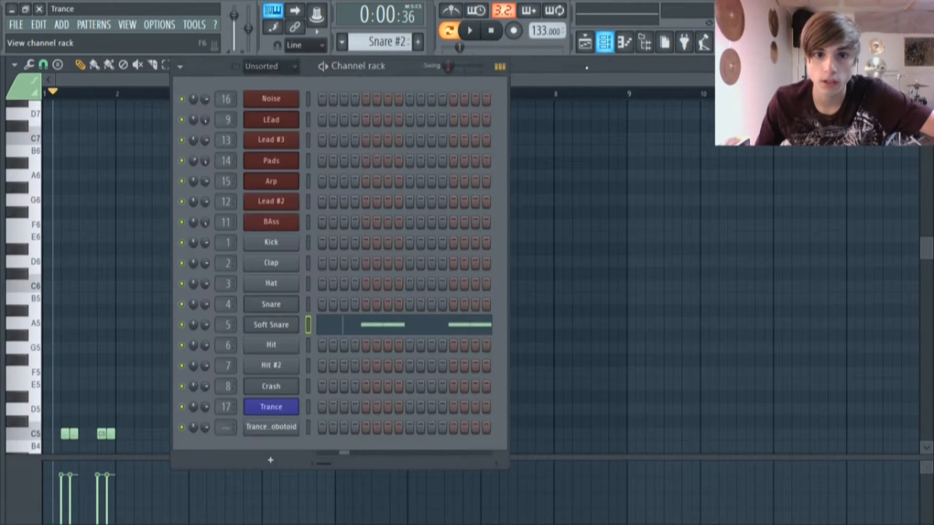
left_click(345, 329)
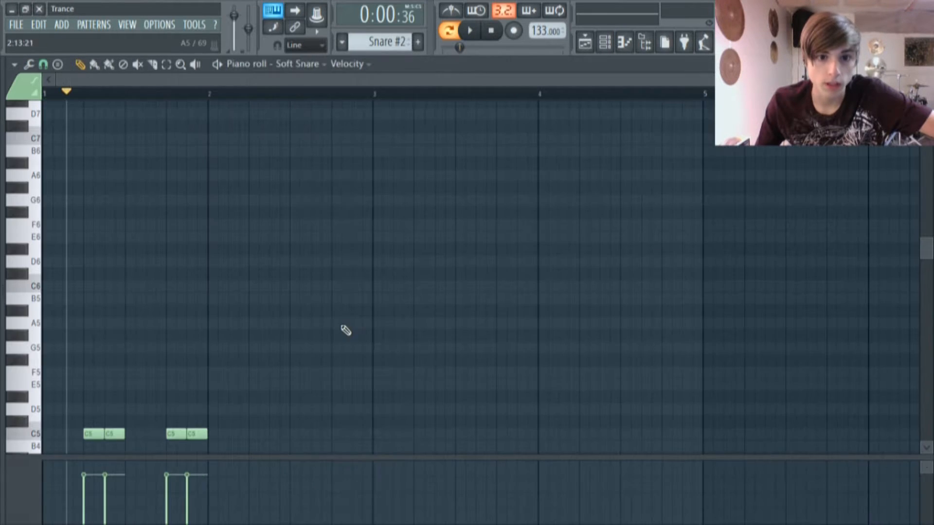
left_click(450, 31)
left_click(450, 32)
left_click(471, 33)
scroll(452, 175, "down", 4)
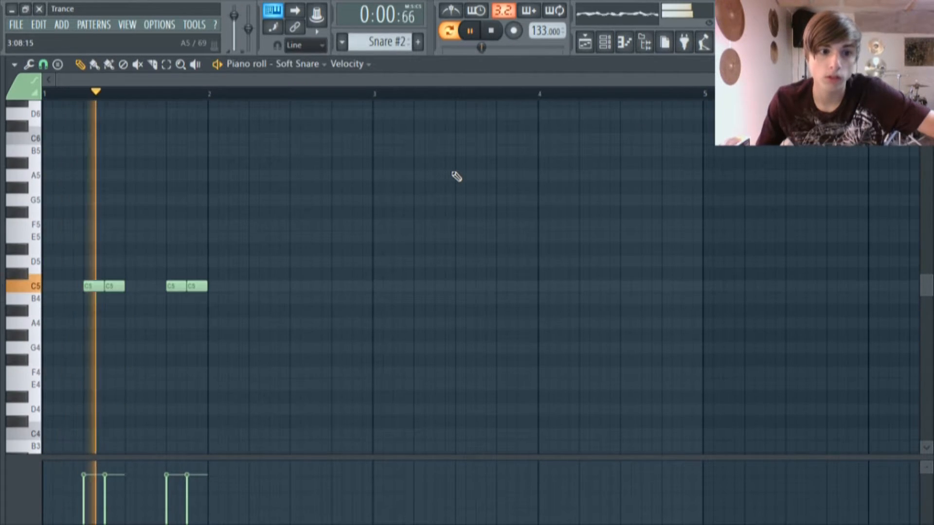
- Play the arrangement in song mode from about bar 12, through the snare build-up, and stop it
left_click(586, 44)
left_click(303, 94)
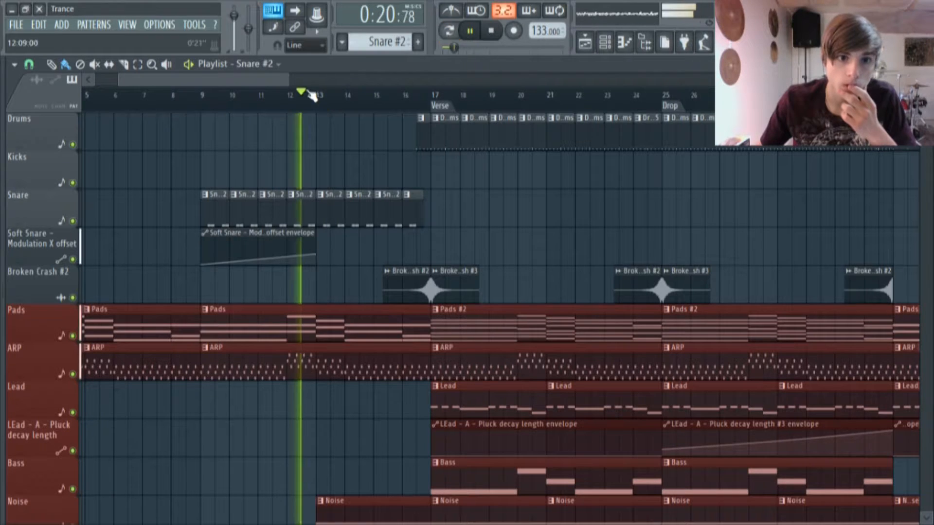
key("space")
- Open the Noise pattern from the playlist and the Noise channel's GMS synth, and raise its filter cutoff close to maximum
scroll(444, 274, "down", 6)
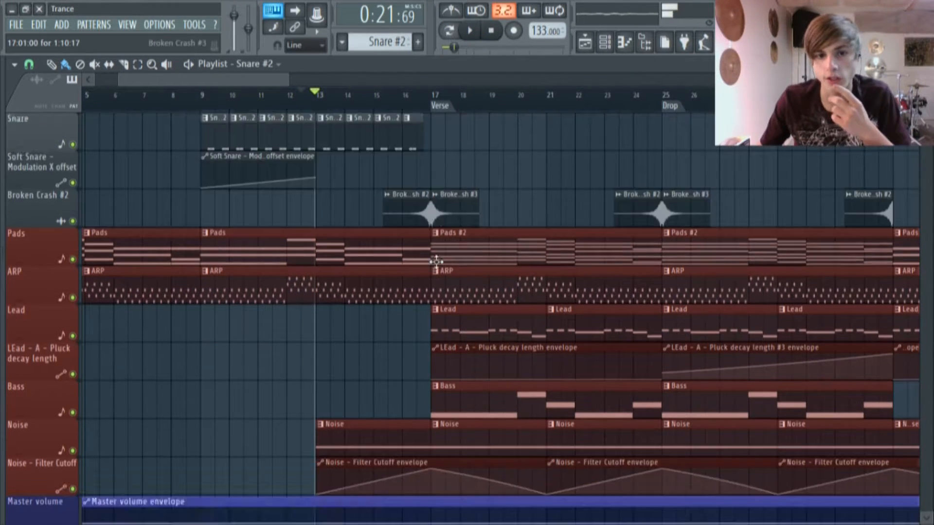
scroll(445, 292, "up", 2)
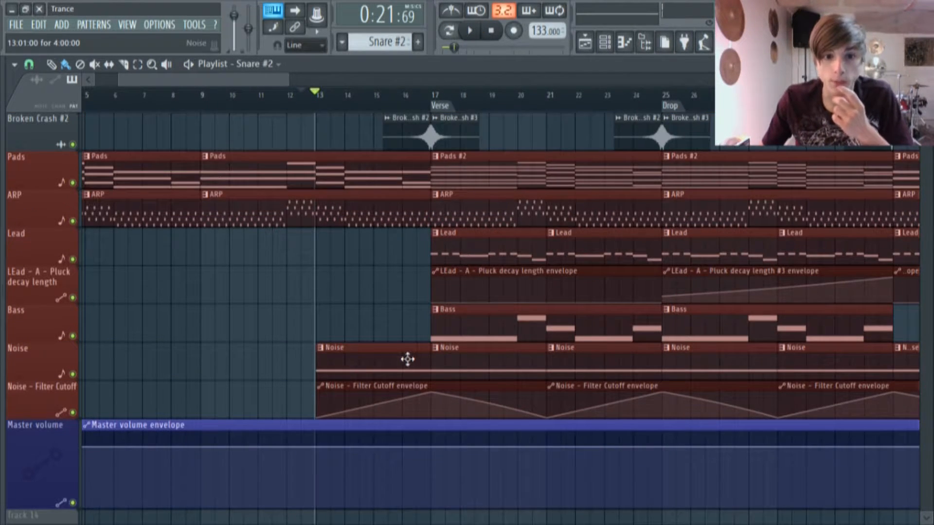
double_click(403, 359)
left_click(604, 42)
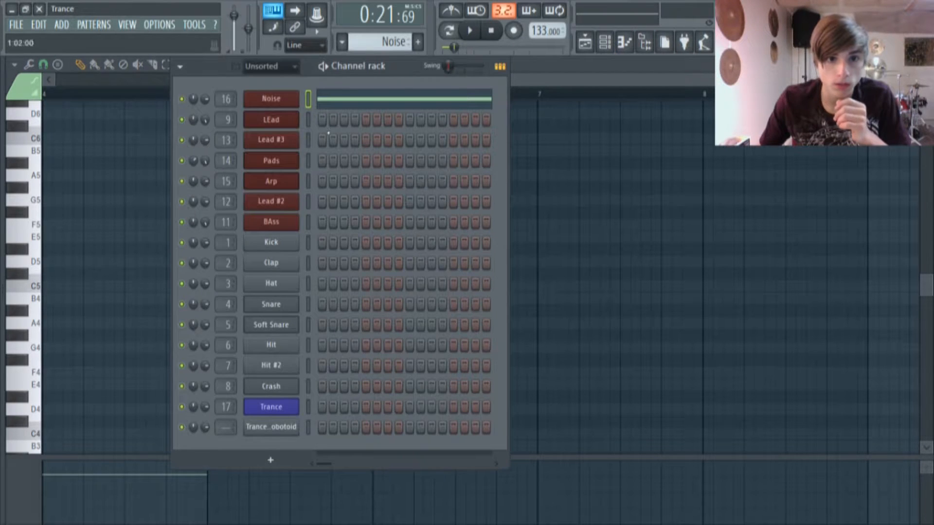
left_click(285, 104)
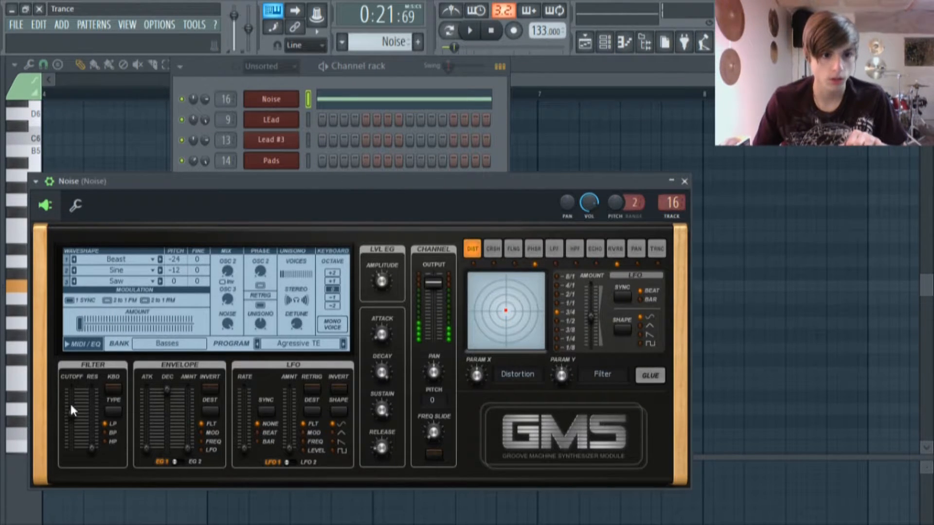
left_click_drag(74, 410, 71, 389)
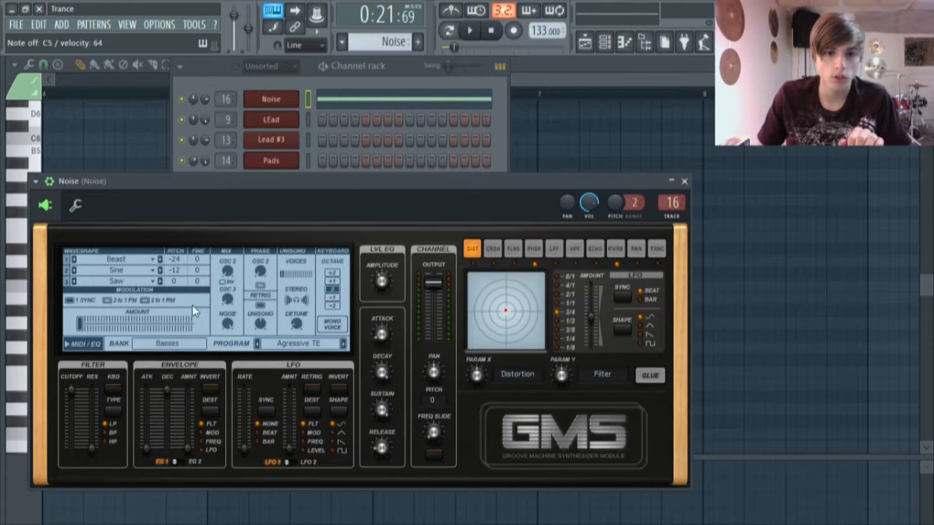
- Point out the noise mix and filter cutoff in the Noise channel's GMS synth, close it and show its mixer track
left_click_drag(323, 187, 395, 105)
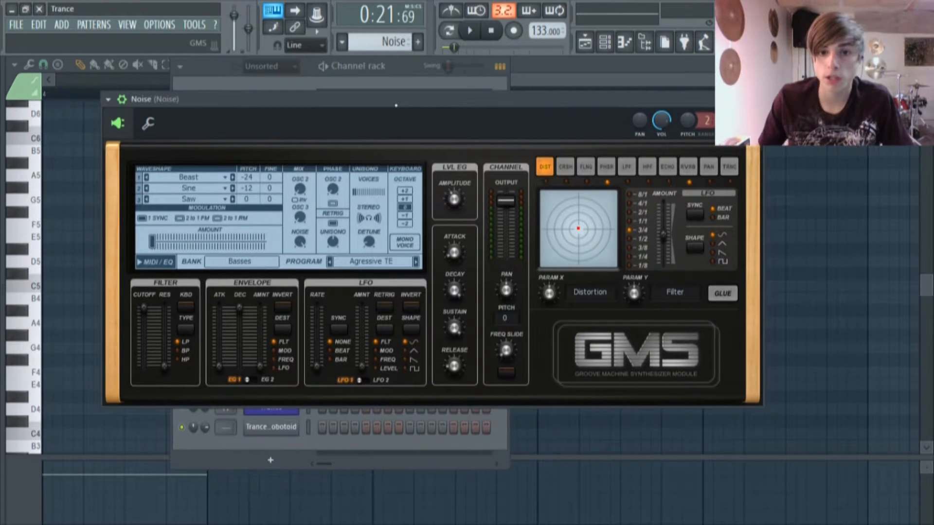
left_click(300, 241)
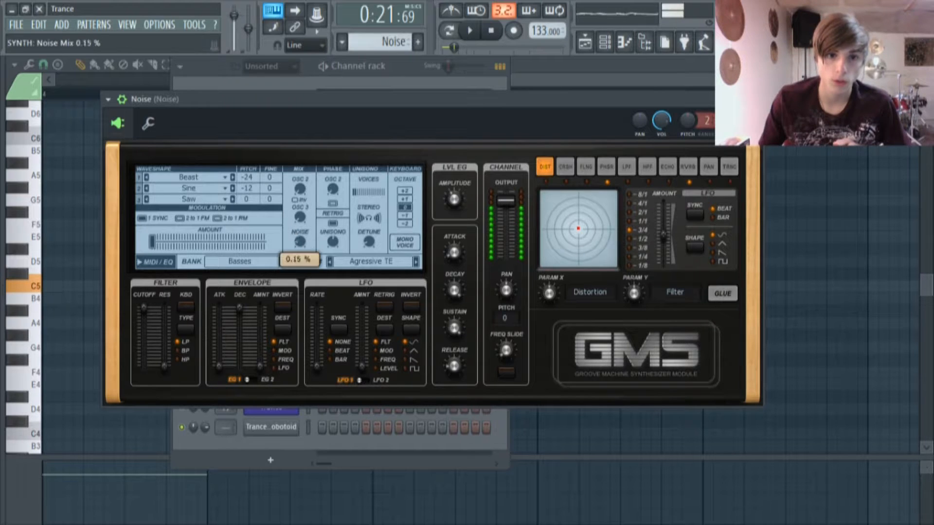
mouse_move(142, 302)
left_mouse_down()
mouse_move(142, 365)
mouse_move(144, 308)
left_mouse_up()
left_click(755, 99)
key("F9")
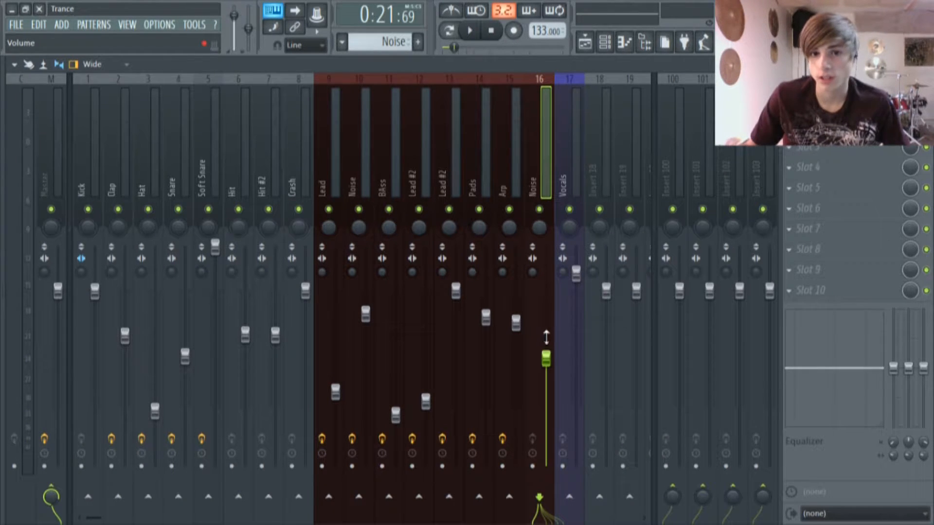
- Solo the Noise and Noise - Filter Cutoff playlist tracks, play them in song mode from bar 13, and unsolo and stop
left_click(588, 42)
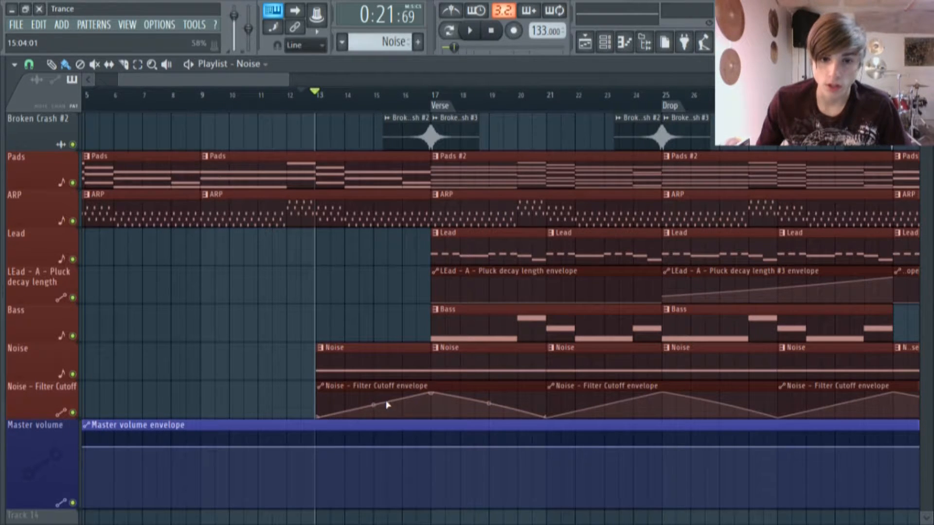
right_click(73, 374)
left_click(73, 413)
left_click(473, 32)
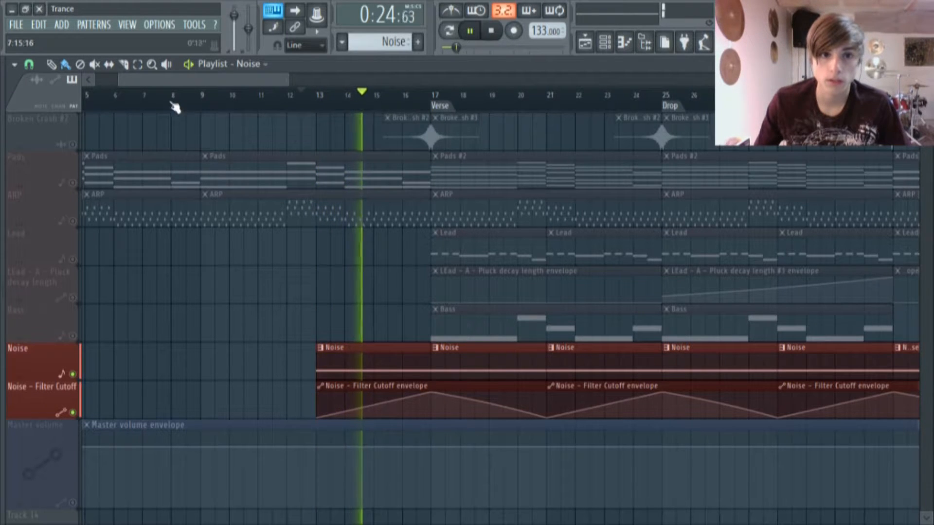
left_click_drag(175, 80, 188, 81)
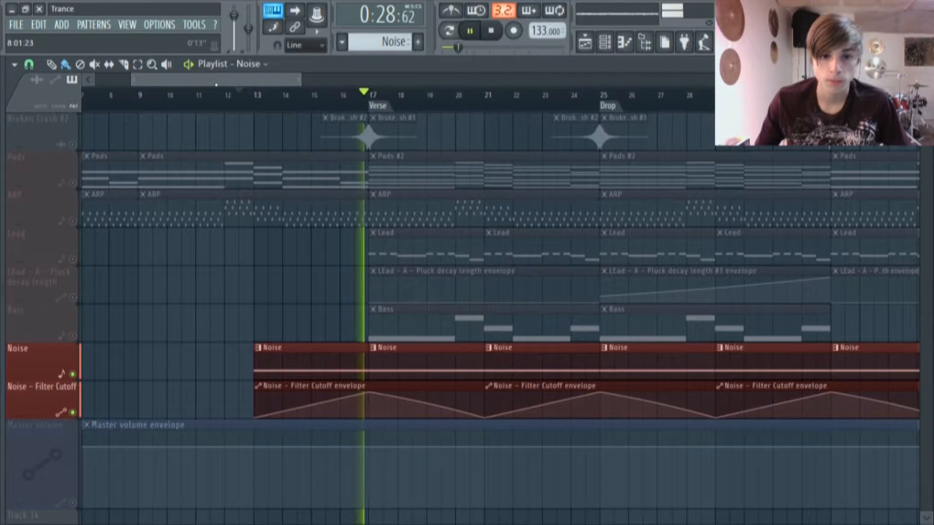
left_click(73, 374, "ctrl")
scroll(334, 373, "up", 1)
scroll(334, 373, "up", 2)
left_click(471, 32)
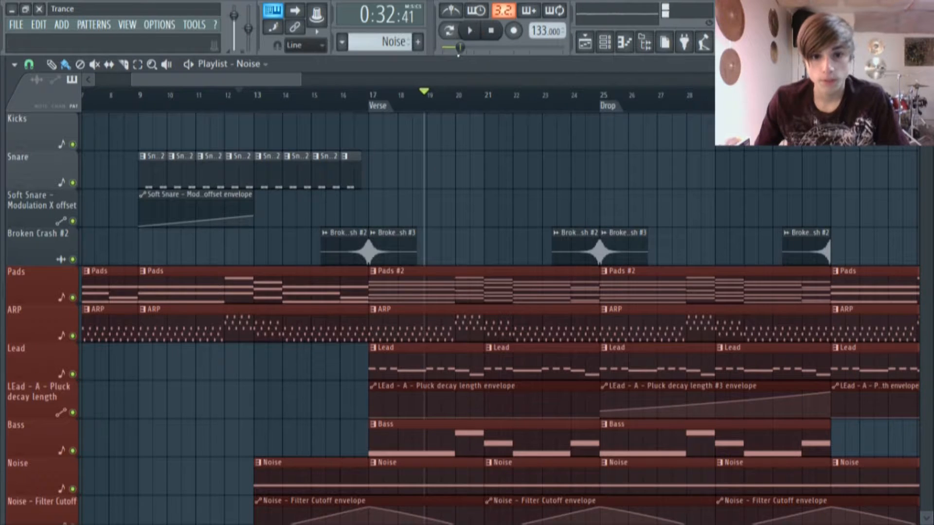
- Open the Pads #2 pattern in the piano roll and play it in pattern mode
double_click(431, 289)
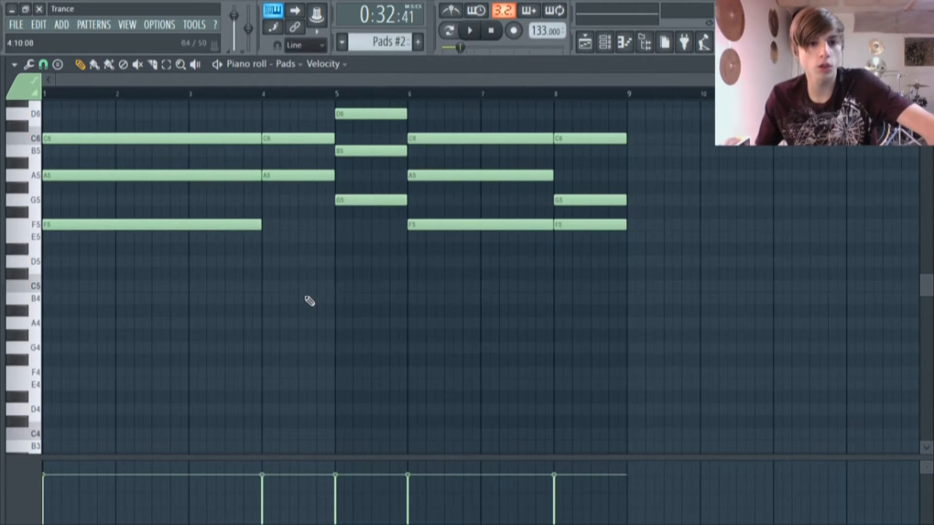
scroll(336, 333, "up", 3)
left_click(448, 31)
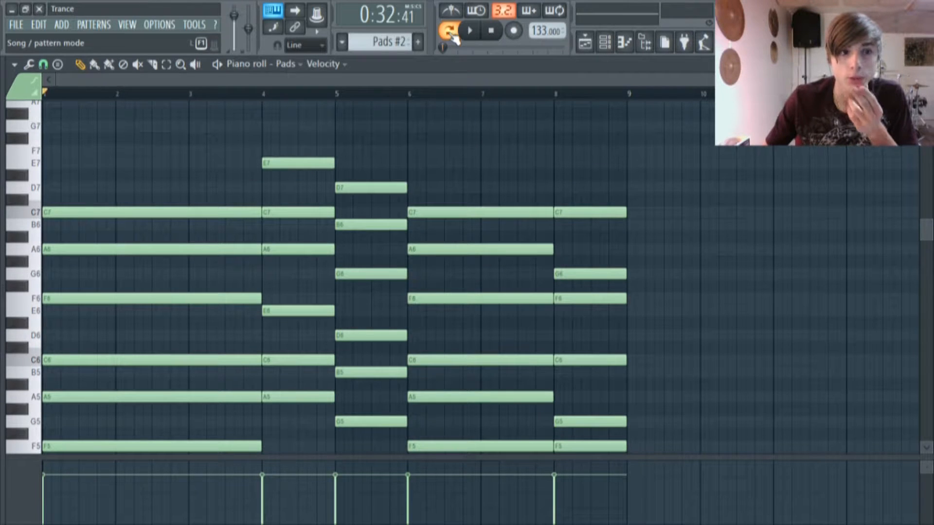
left_click(478, 31)
scroll(465, 109, "down", 1)
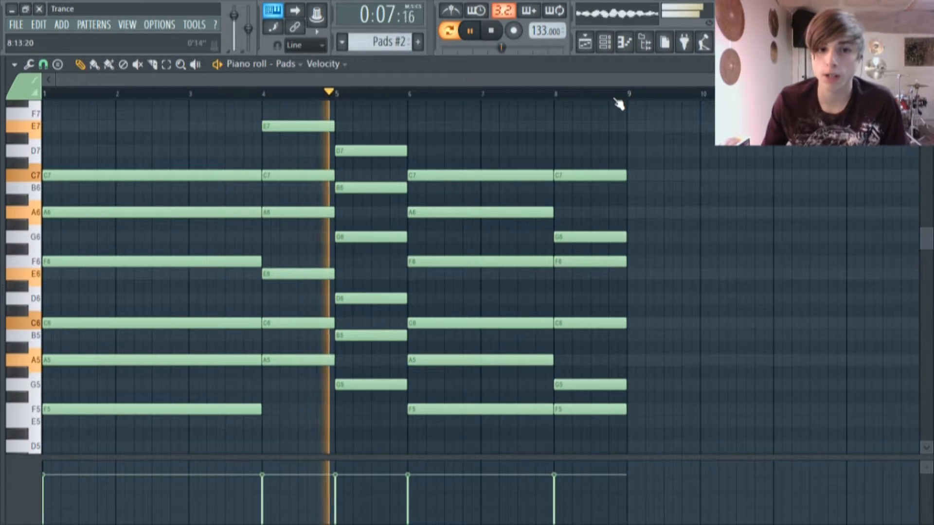
- View the Pads channel's Sytrus synth from the channel rack, close it and return to the playlist
left_click(604, 42)
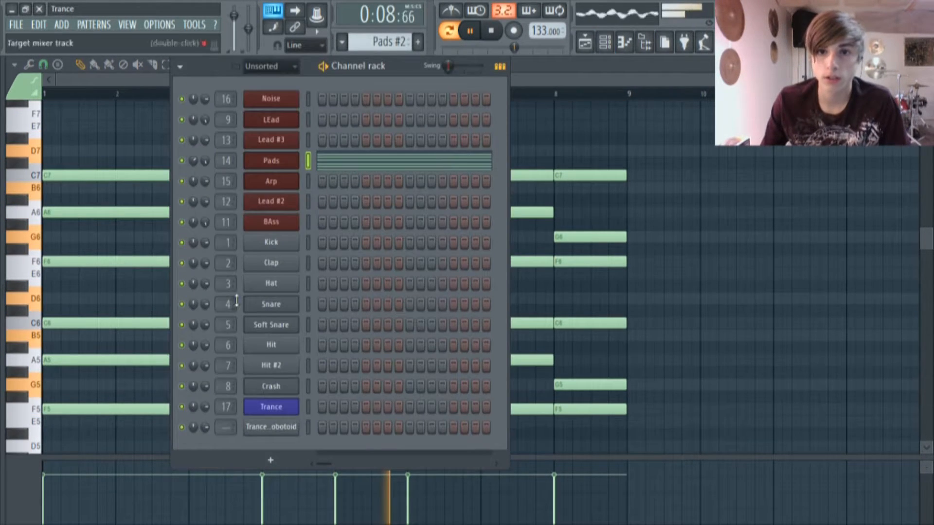
left_click(271, 160)
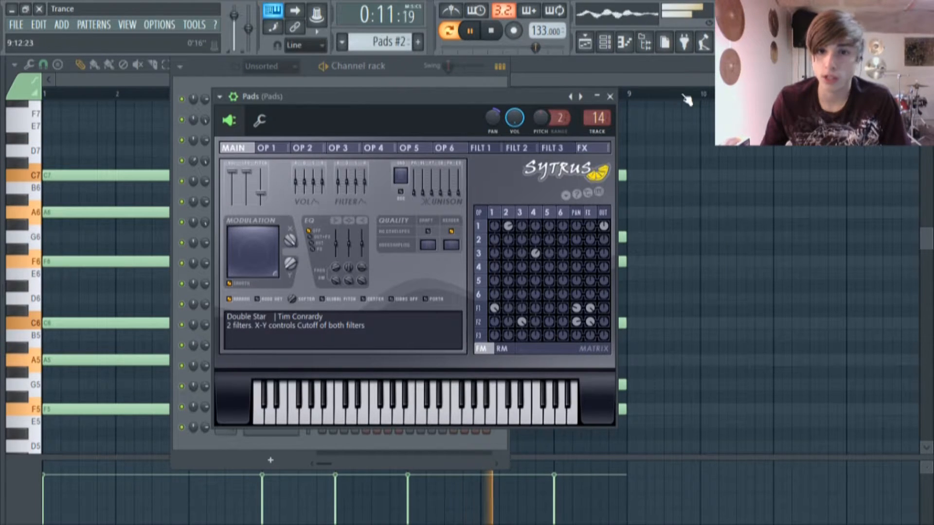
left_click(611, 97)
left_click(585, 42)
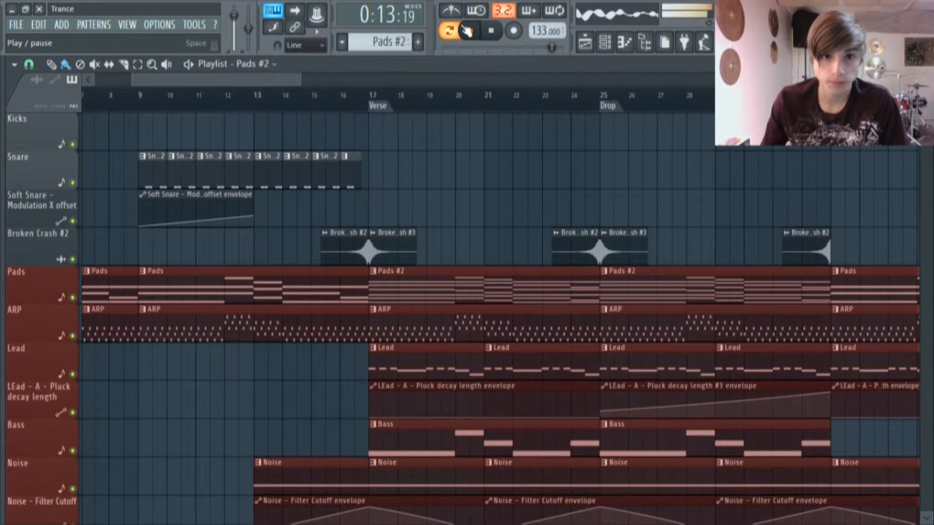
- Stop the pads, open the Drums pattern from the playlist in the channel rack and play its step sequence
scroll(423, 195, "down", 2)
scroll(556, 250, "up", 3)
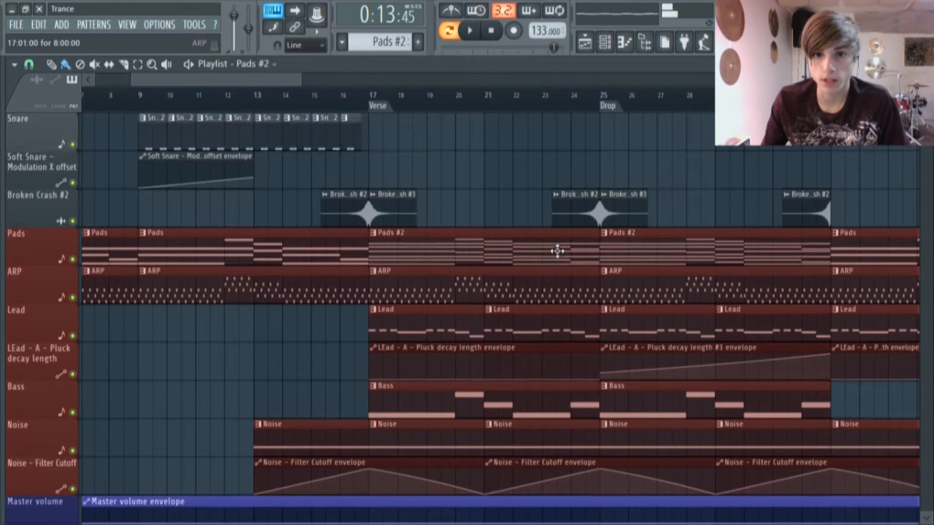
double_click(386, 135)
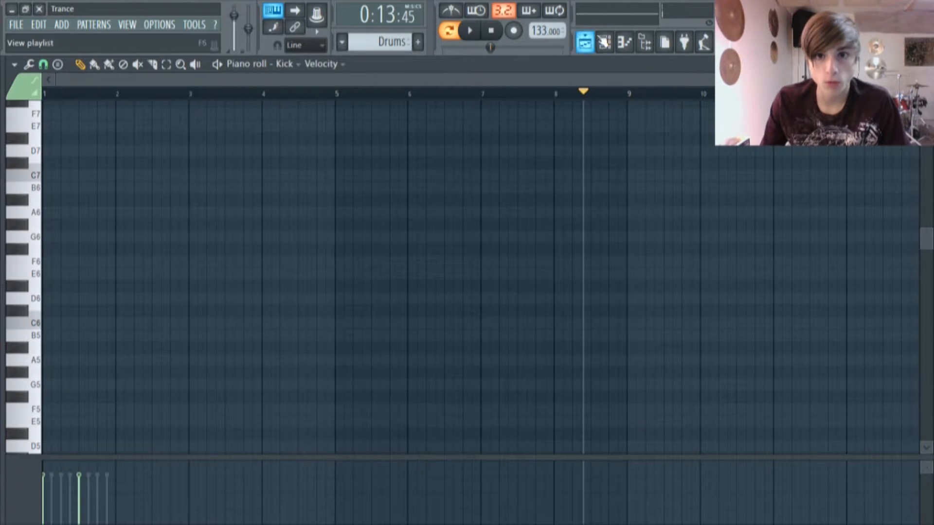
key("F6")
left_click(448, 31)
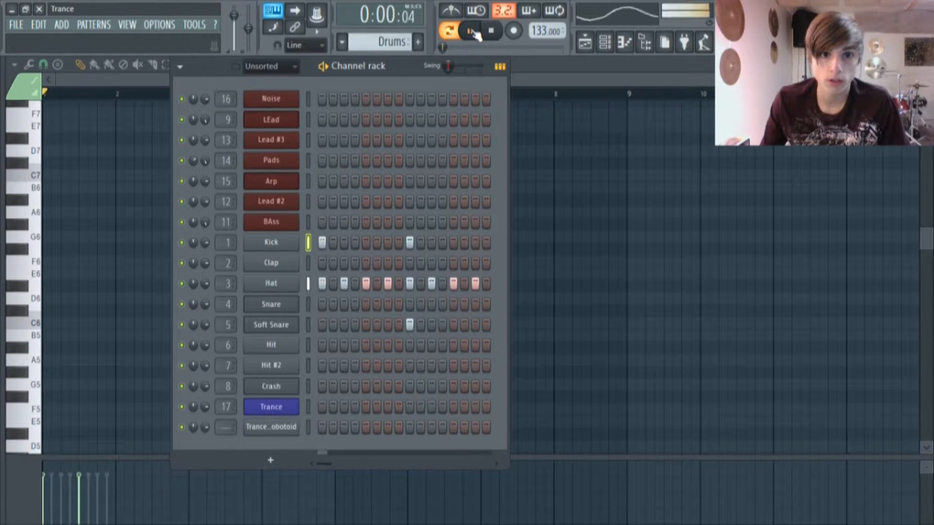
left_click_drag(331, 463, 324, 433)
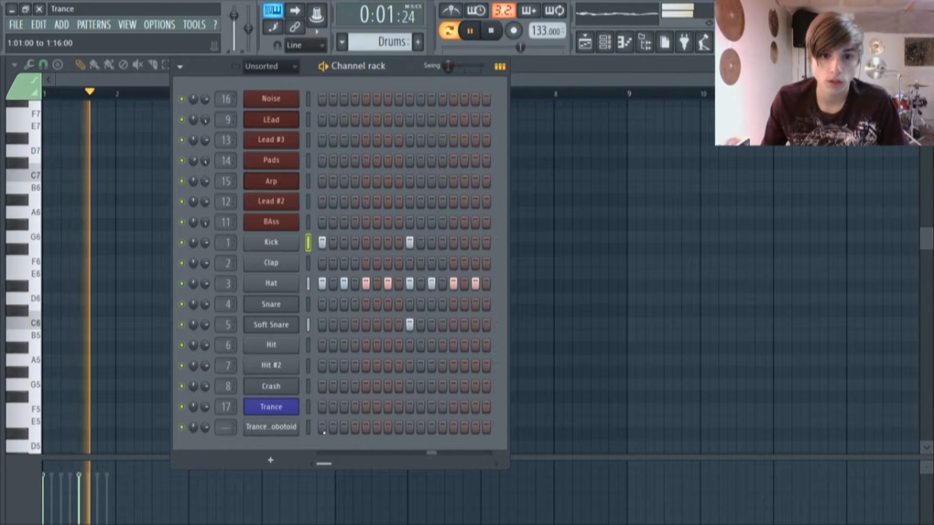
left_click(470, 32)
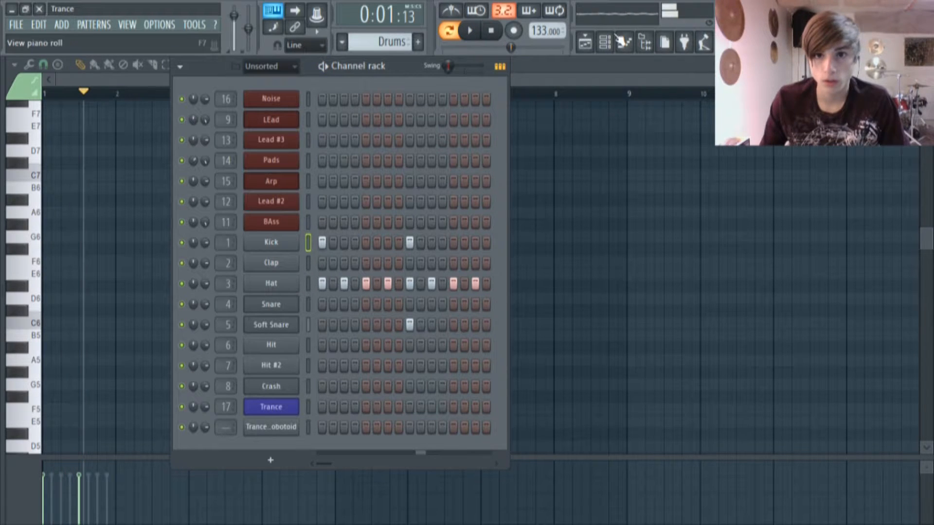
- Open the Kick channel's sample settings, audition FPC 3 Kick.wav and show the Kick track in the mixer
left_click(284, 245)
left_click(64, 187)
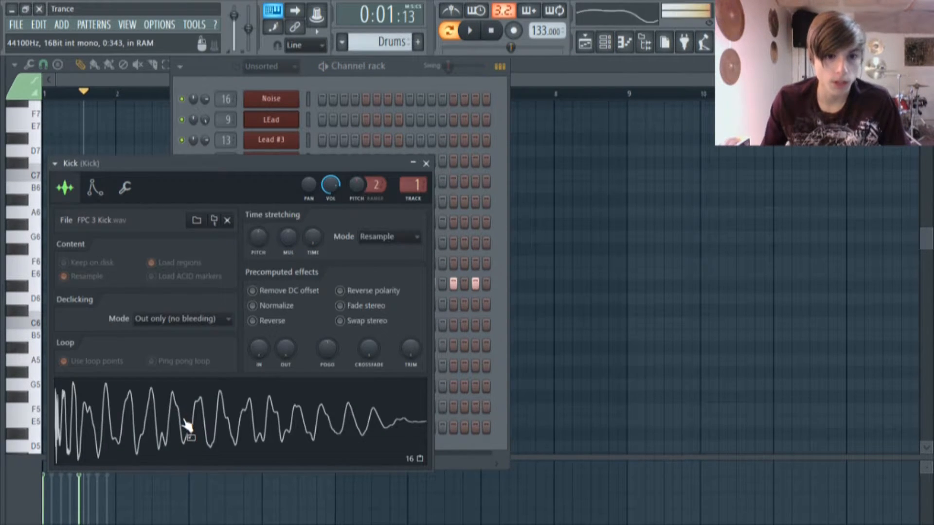
key("F9")
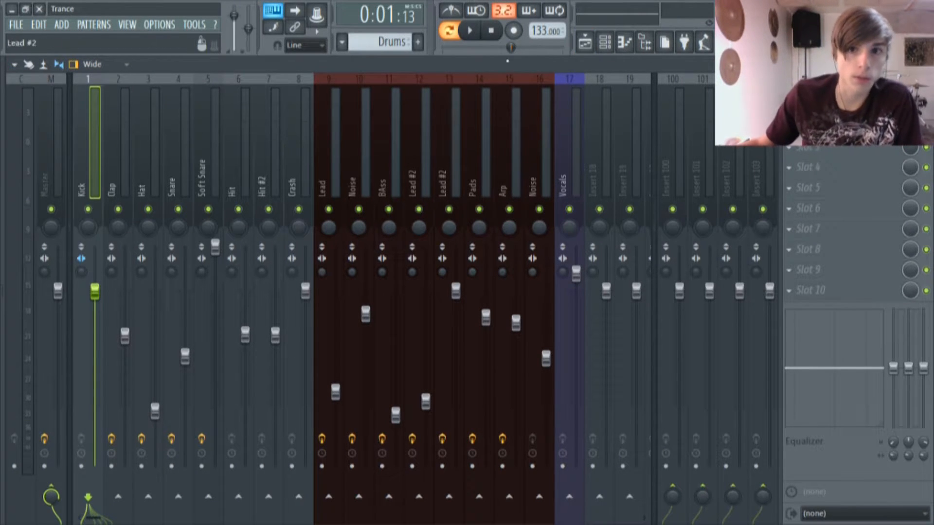
- Audition the Hat channel's Grv CH 07.wav sample, and inspect and close the Hat mixer track's Fruity Reeverb 2
left_click(605, 42)
left_click(272, 283)
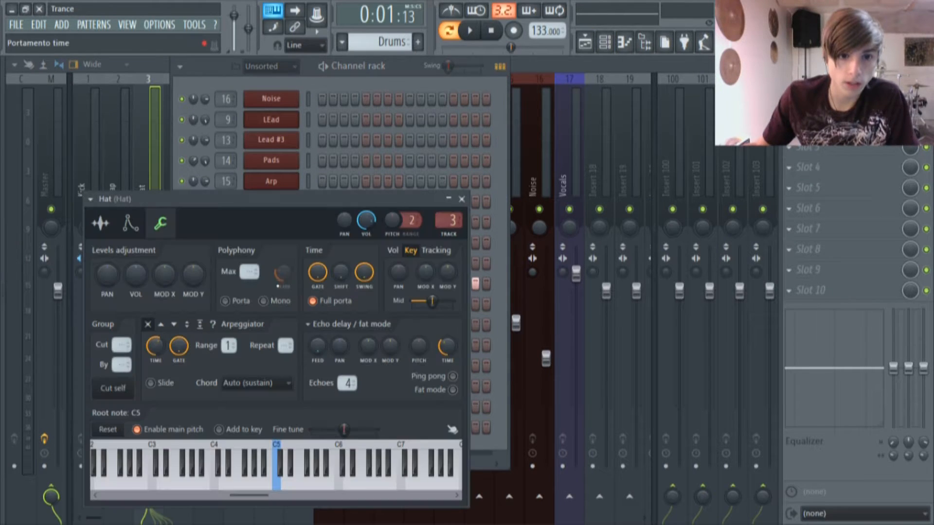
left_click(100, 223)
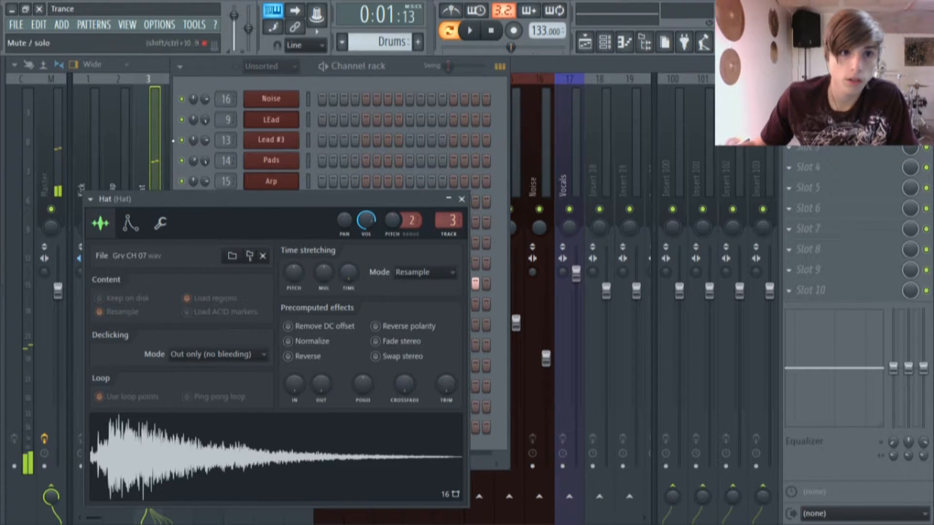
left_click(822, 106)
left_click(821, 106)
left_click(821, 106)
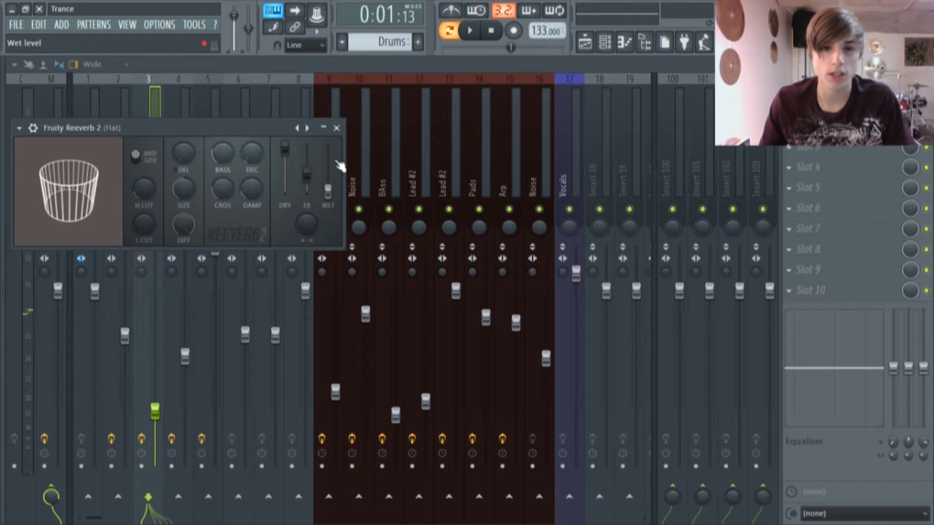
left_click(336, 128)
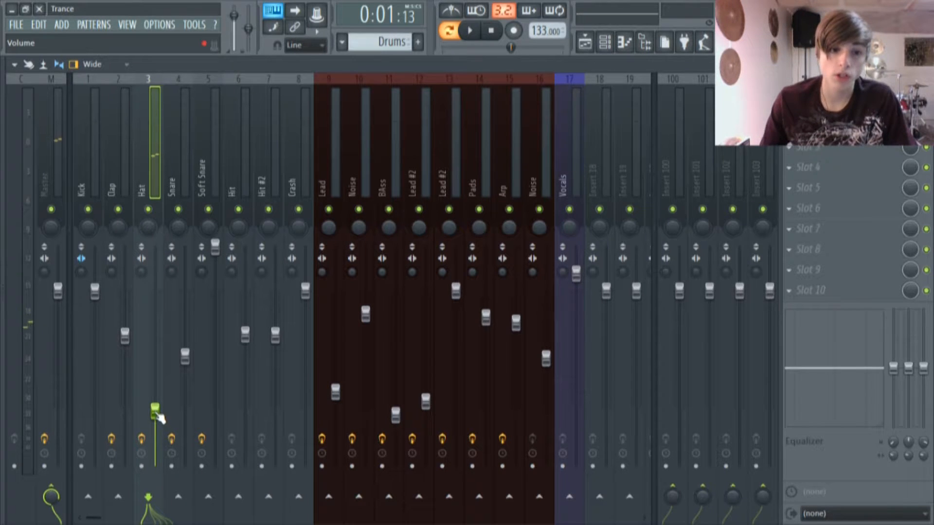
- Audition the Soft Snare channel's Ring Snare.wav sample, and inspect and close its mixer track's Fruity Reeverb 2
left_click(605, 42)
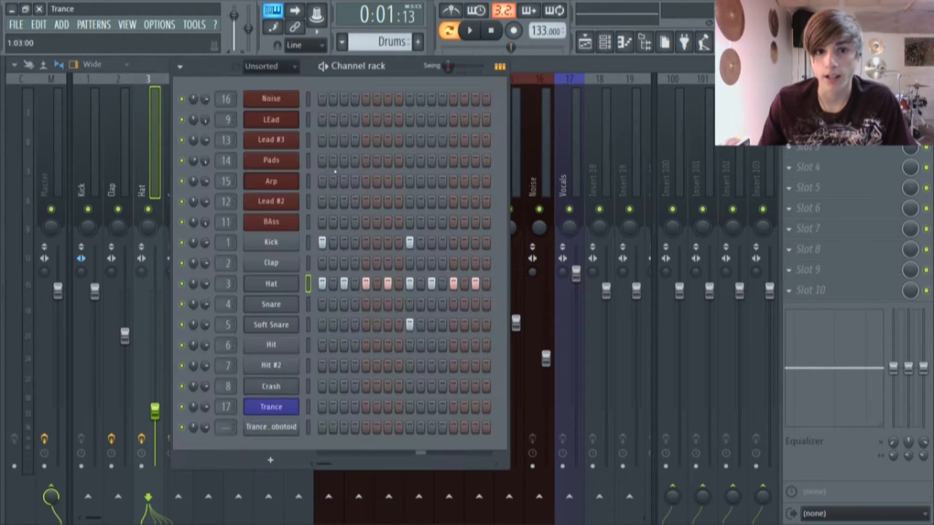
left_click(270, 324)
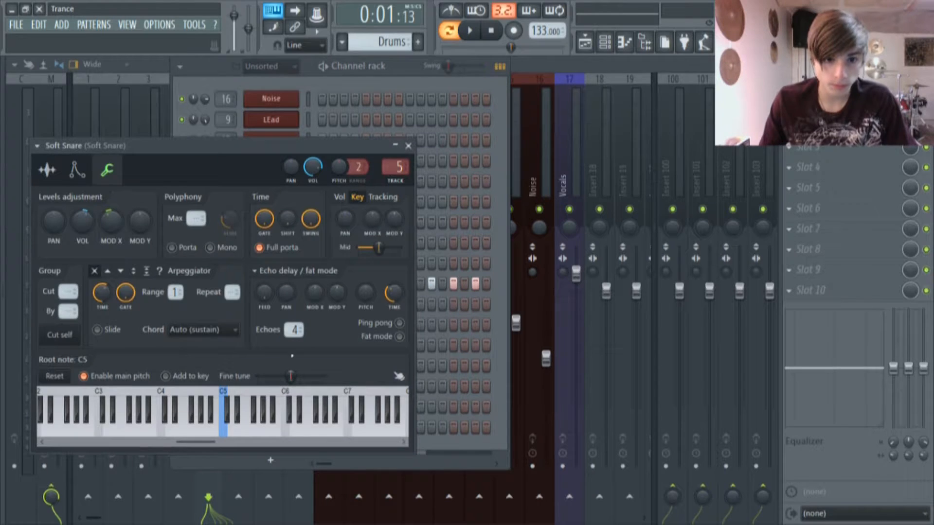
left_click(47, 170)
left_click(186, 393)
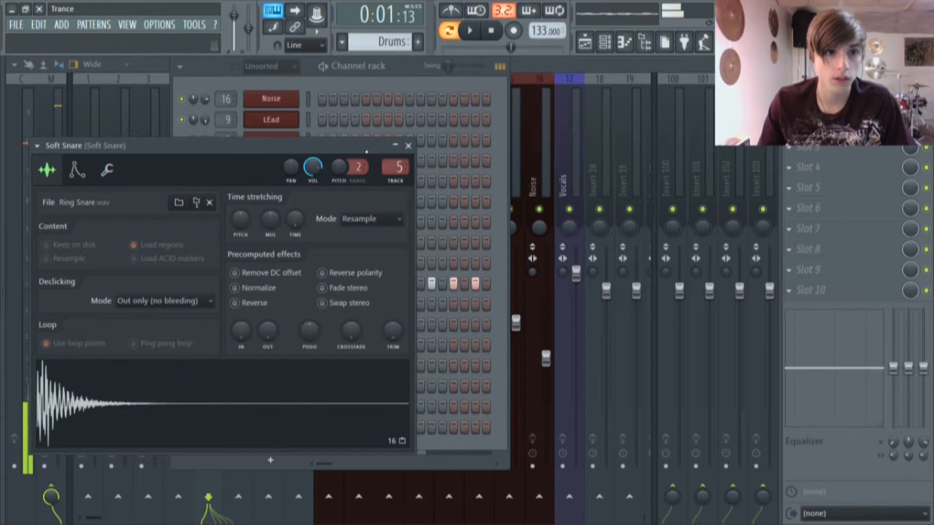
left_click(408, 147)
key("F6")
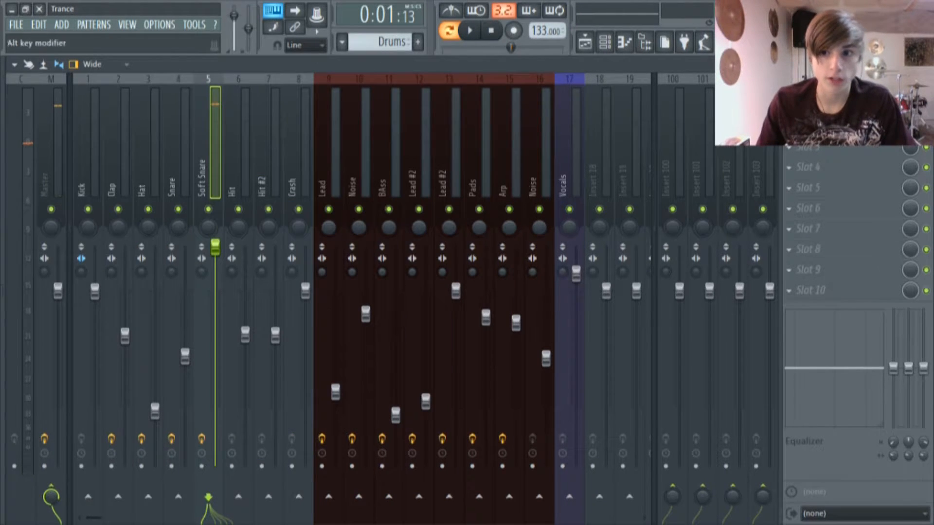
left_click(813, 105)
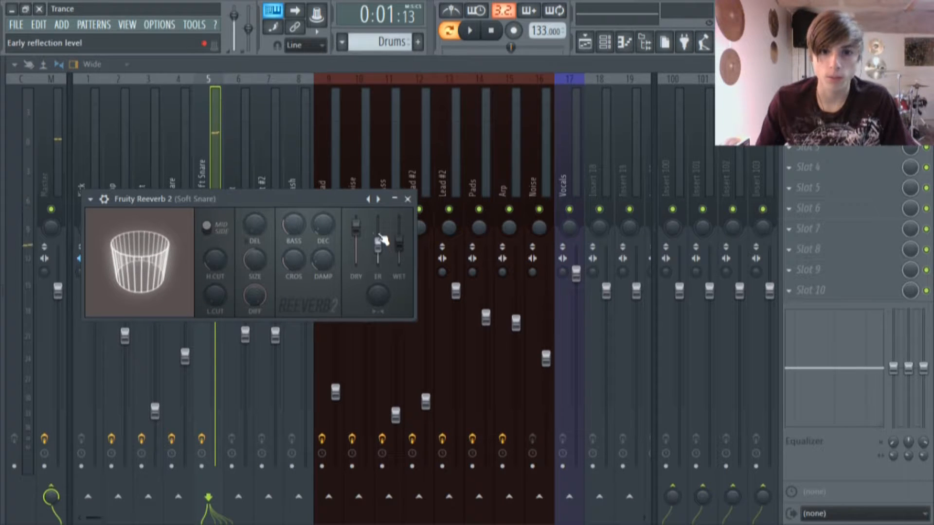
left_click(407, 199)
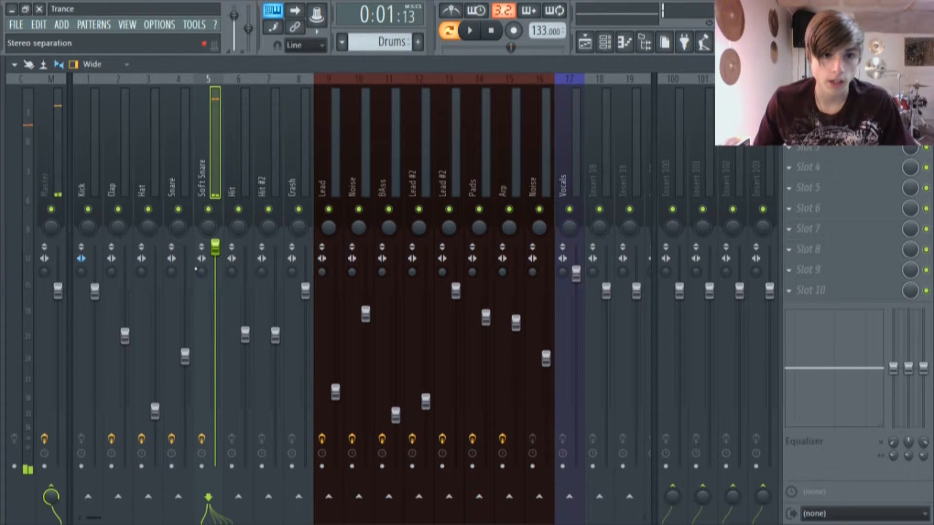
- Return to the playlist, place the song position at the Verse marker at bar 17, and view and close the Broken Crash #3 clip settings
left_click(584, 53)
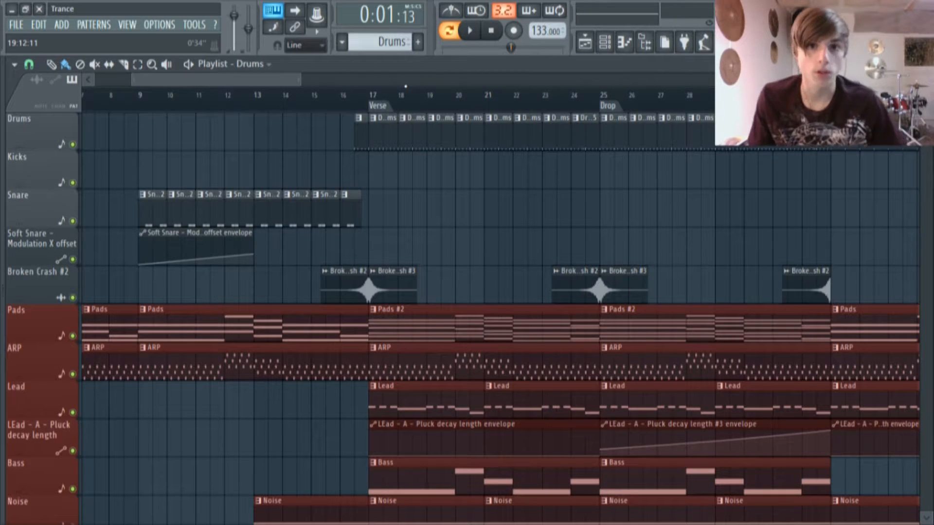
left_click(380, 100)
scroll(440, 194, "down", 6)
scroll(441, 198, "up", 2)
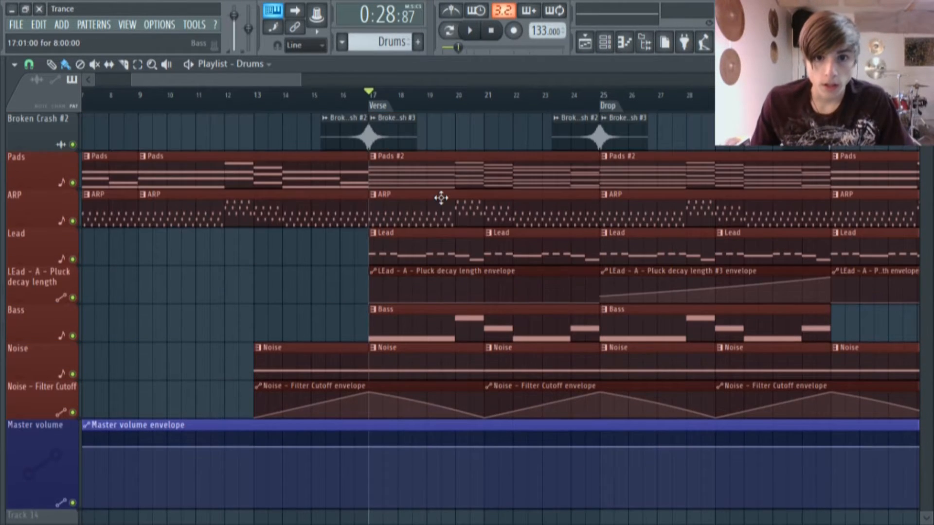
scroll(485, 201, "up", 4)
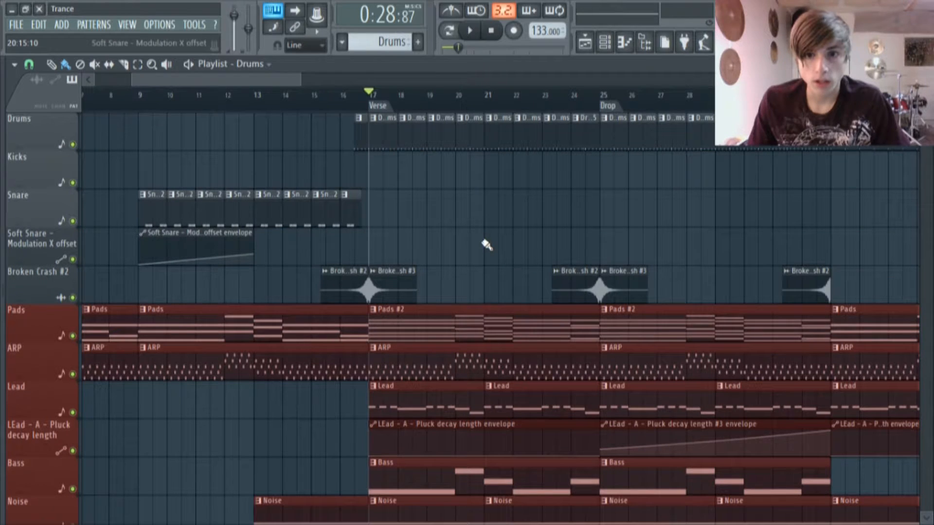
double_click(377, 277)
left_click(408, 146)
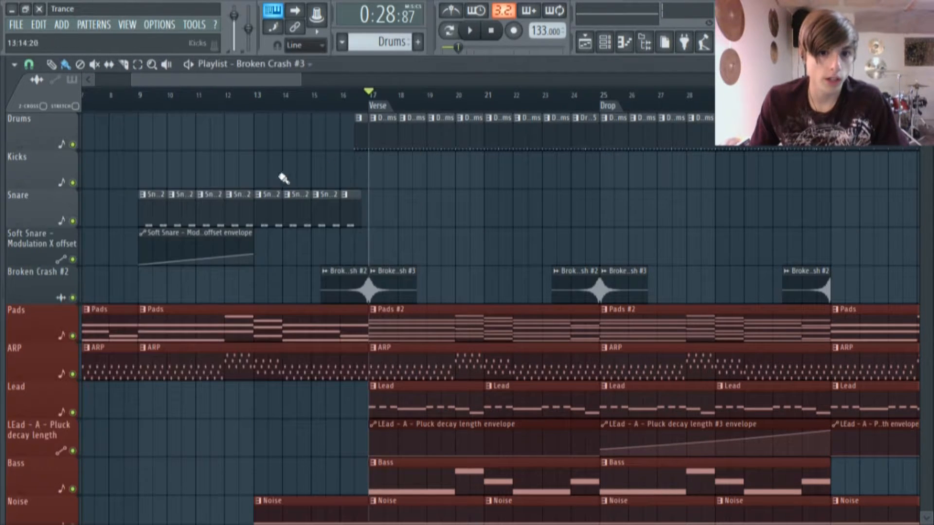
- Find and audition the Broken Crash sample in the browser's Packs > Drums > Cymbals folder, and collapse the browser folders
scroll(414, 250, "down", 3)
left_click_drag(4, 228, 141, 234)
left_click(18, 65)
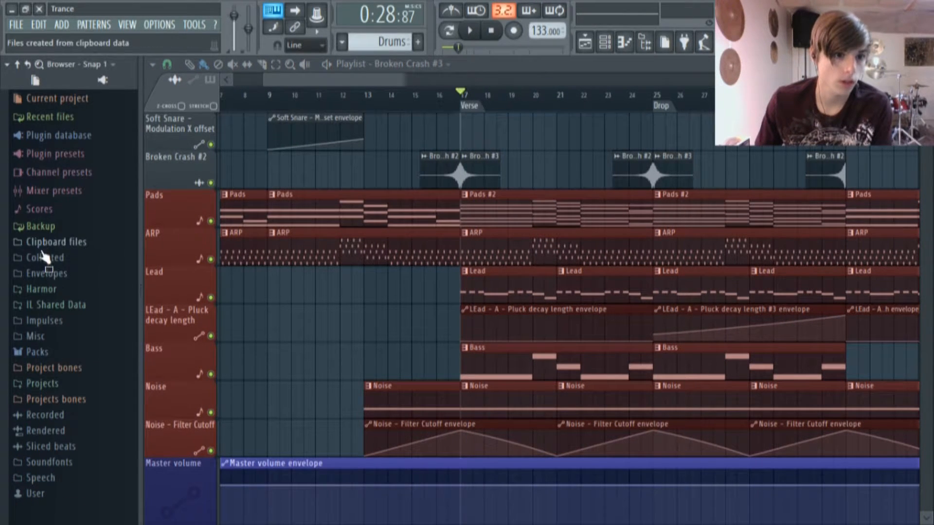
left_click(46, 353)
left_click(56, 368)
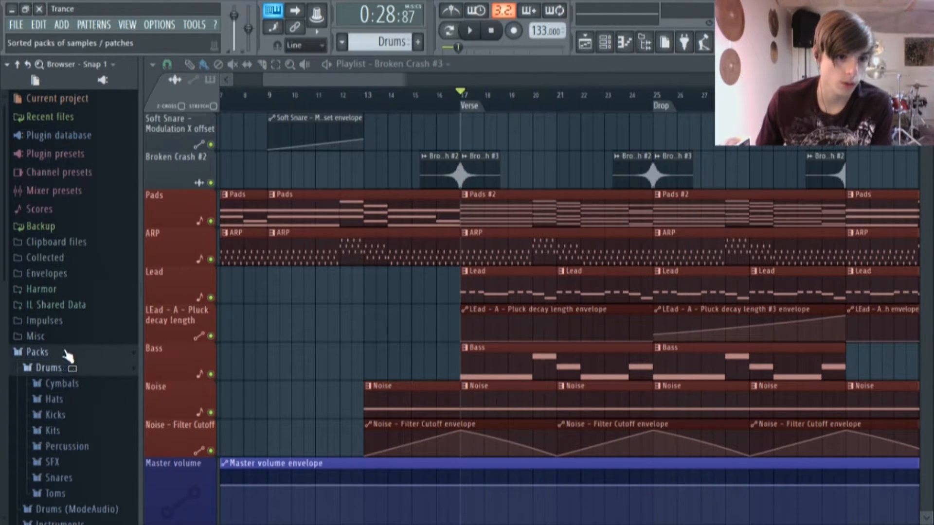
left_click(61, 384)
left_click(63, 328)
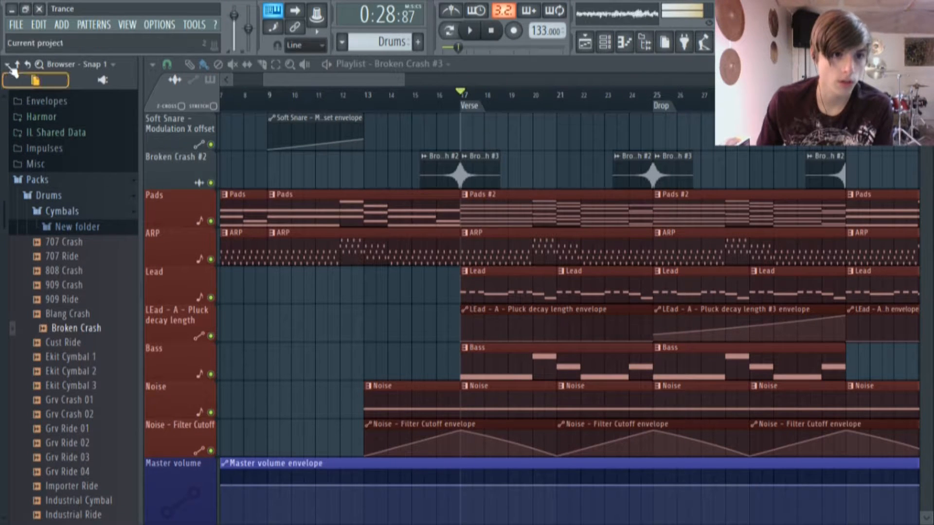
left_click(18, 66)
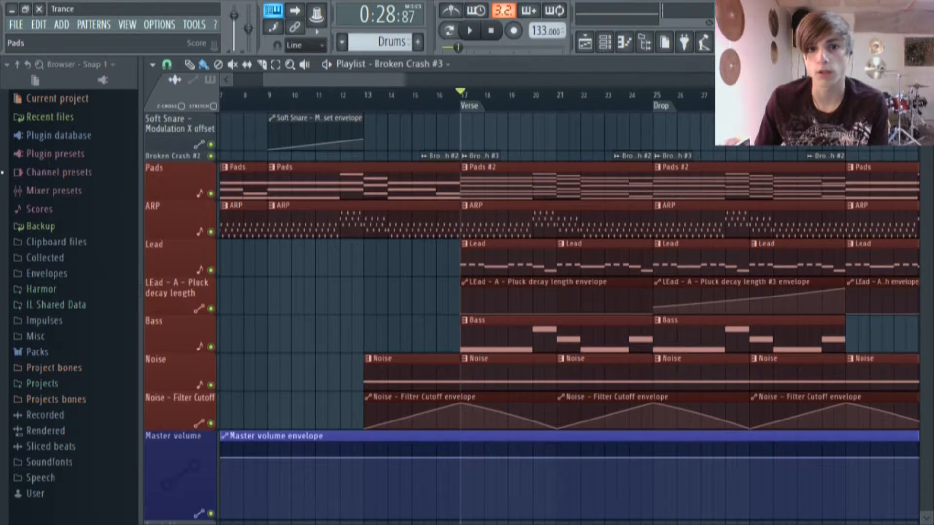
- Hide the browser, open the Lead pattern in the piano roll and play its melody
left_click_drag(140, 183, 81, 159)
double_click(47, 157)
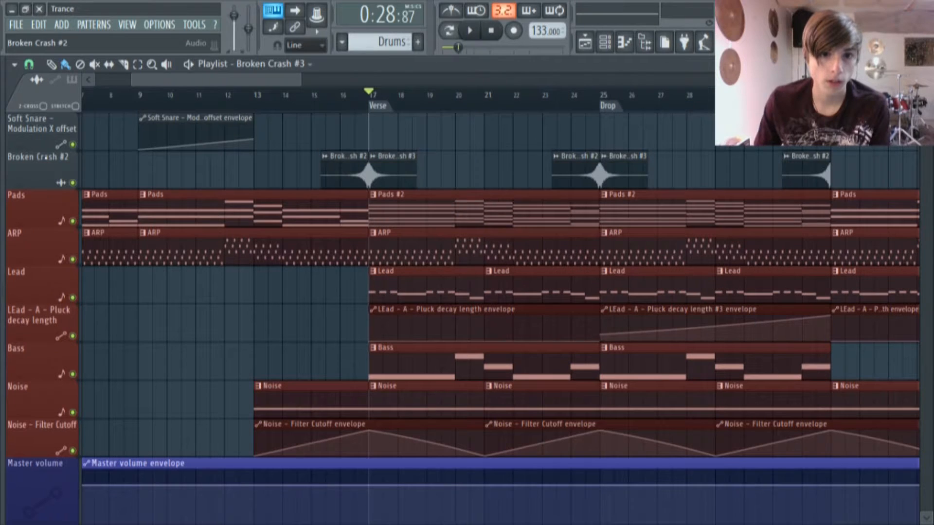
double_click(423, 283)
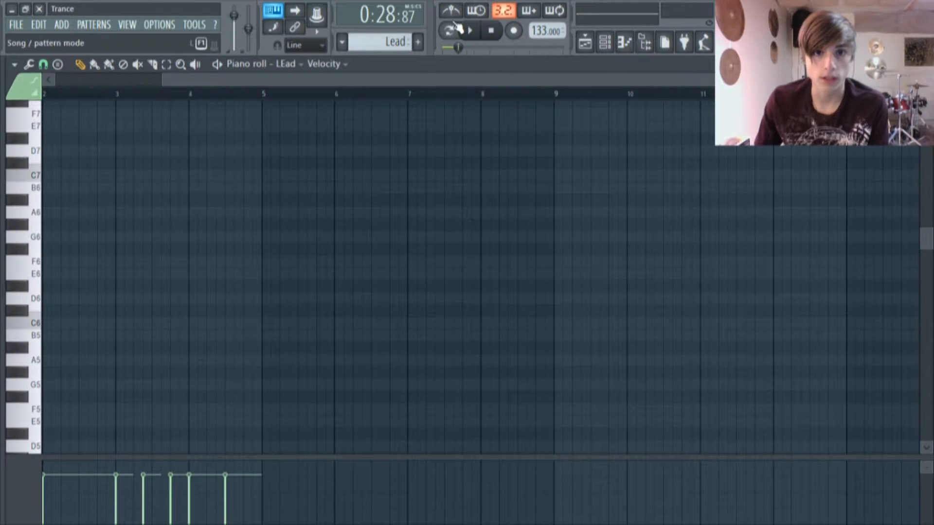
scroll(444, 131, "down", 6)
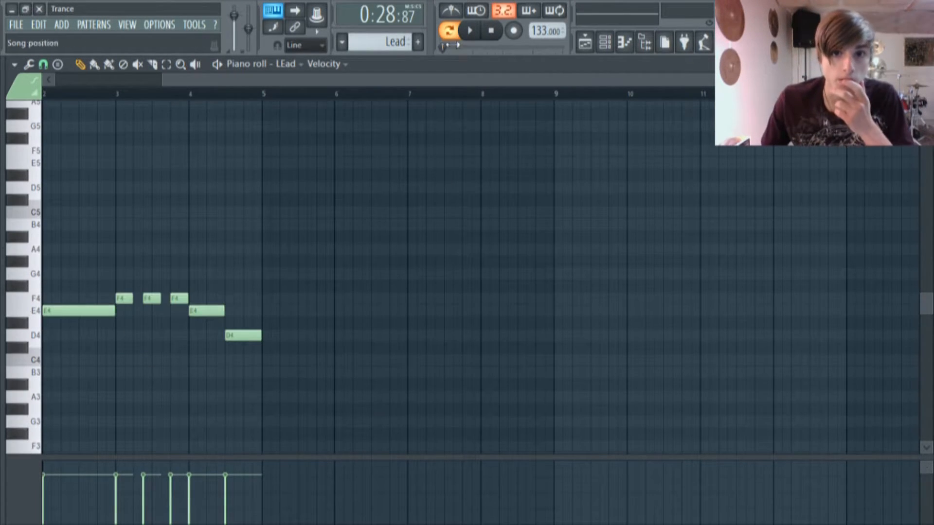
left_click(469, 31)
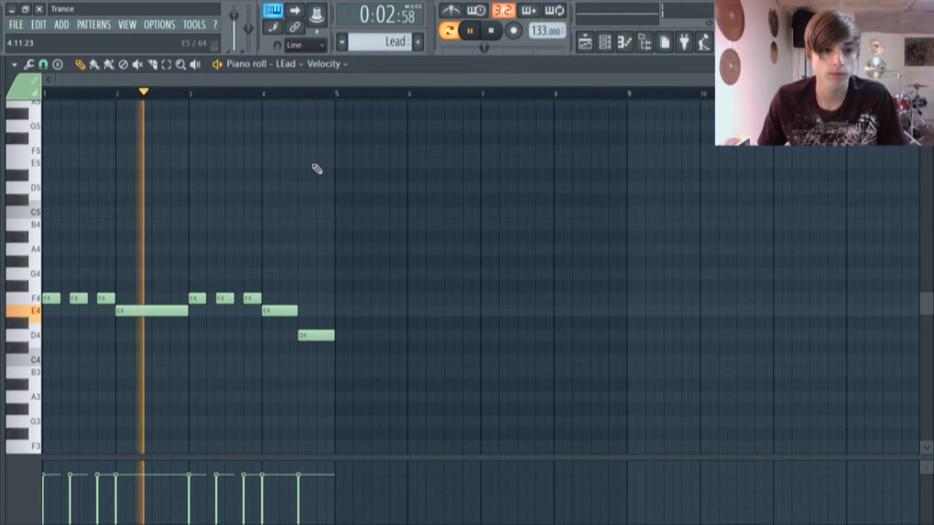
- Open the LEad channel's synth from the channel rack, show its visual feedback display and pause playback
left_click(605, 46)
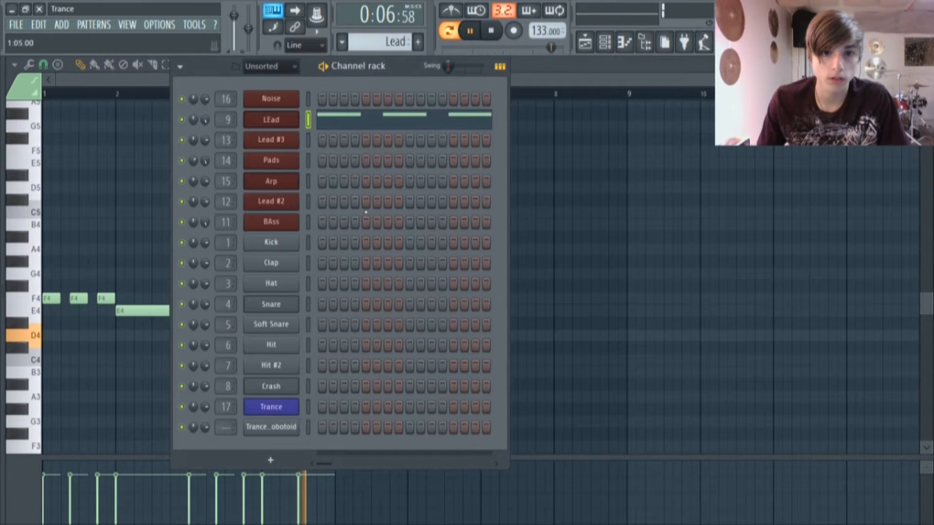
left_click(277, 121)
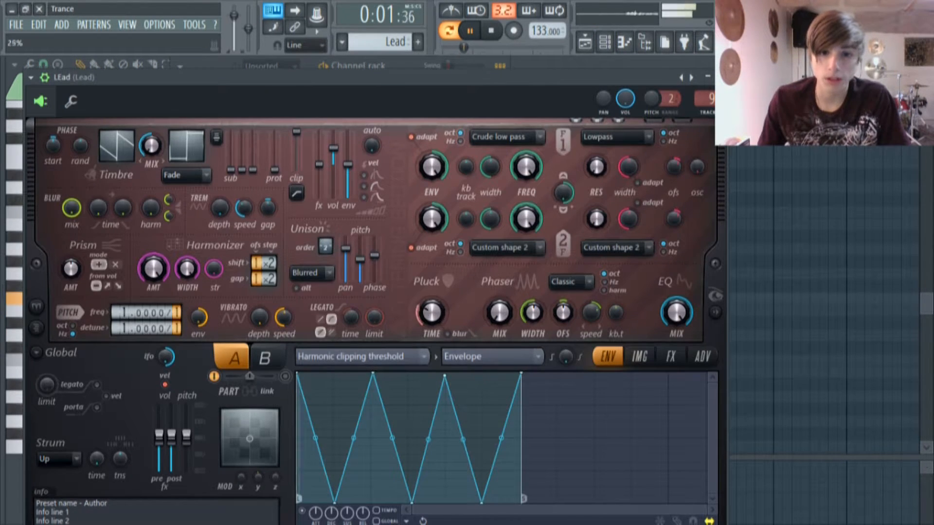
left_click_drag(496, 76, 553, 53)
left_click(773, 290)
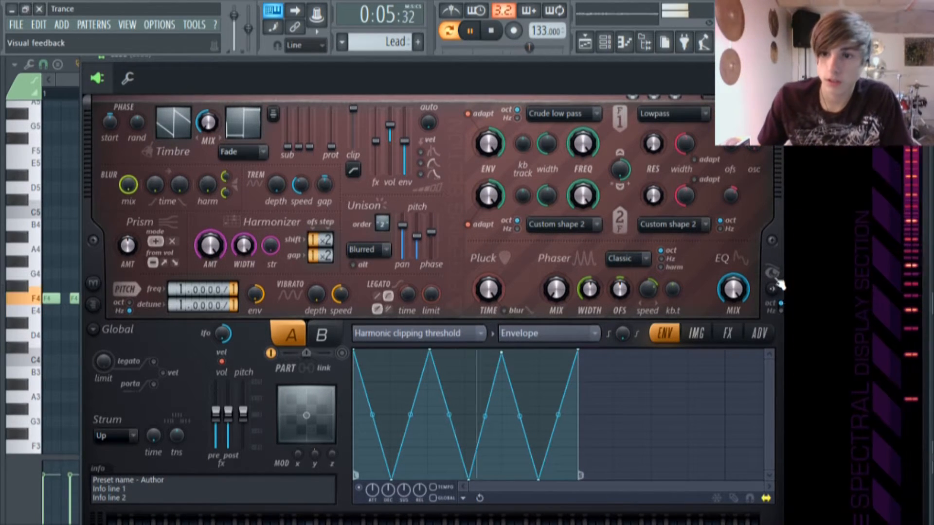
left_click_drag(758, 55, 740, 54)
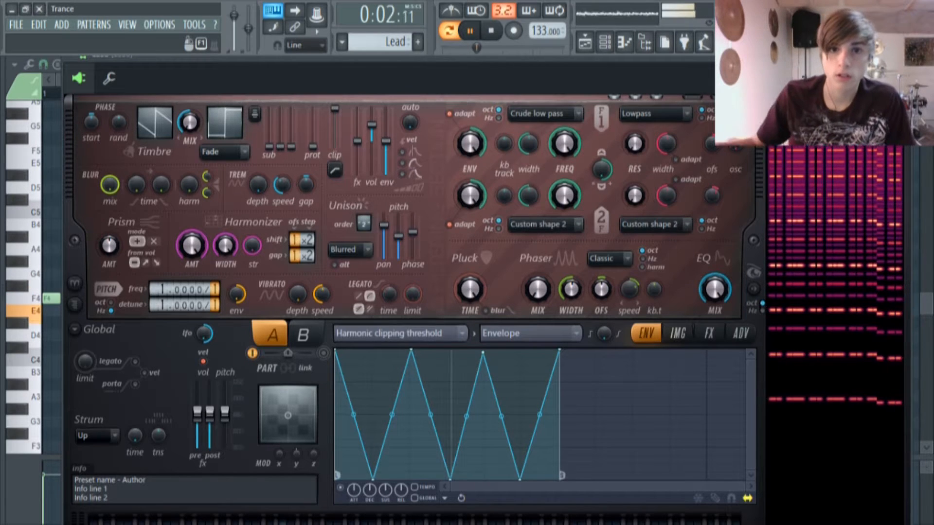
left_click(470, 31)
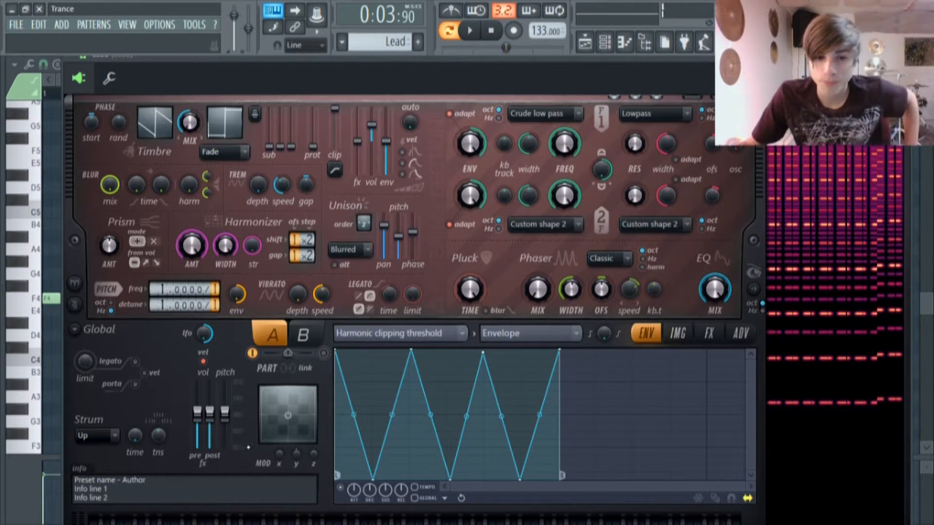
- Browse the Lead synth's articulation targets and show the Volume envelope of part A
left_click(444, 334)
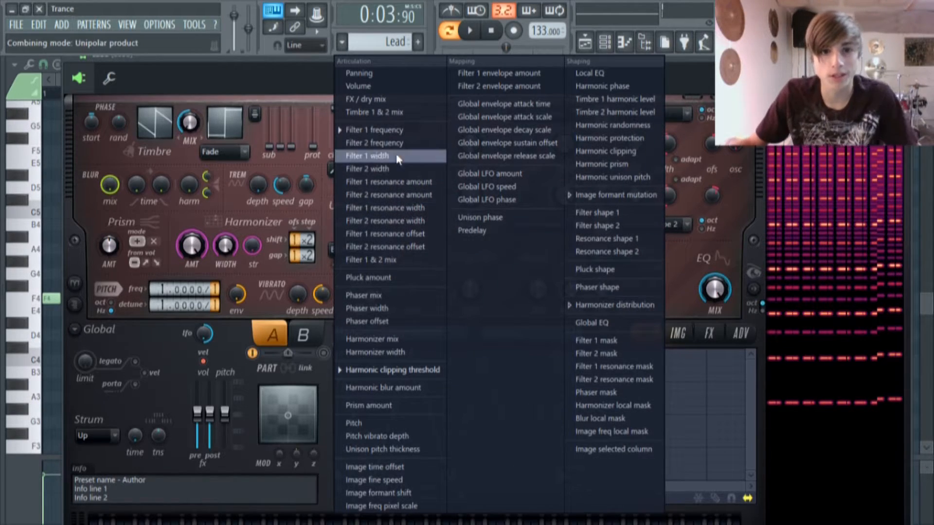
left_click_drag(262, 76, 217, 79)
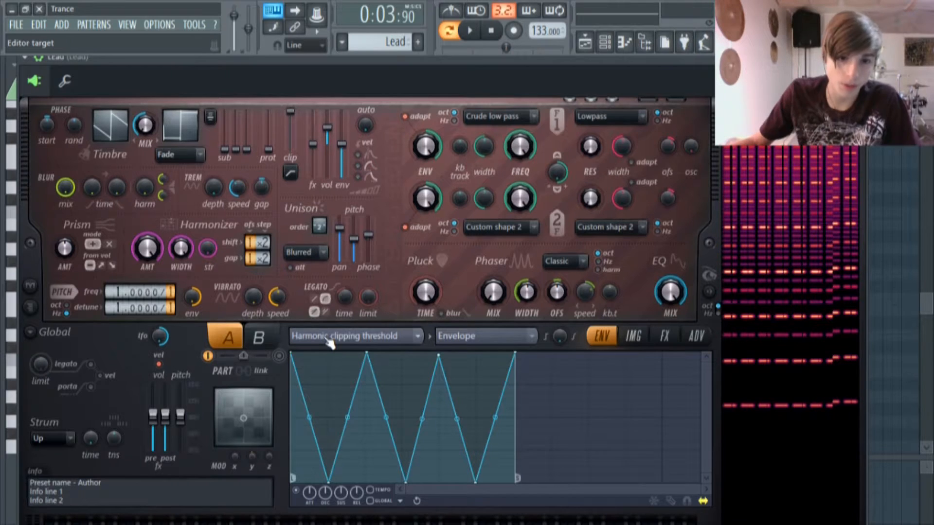
left_click(410, 335)
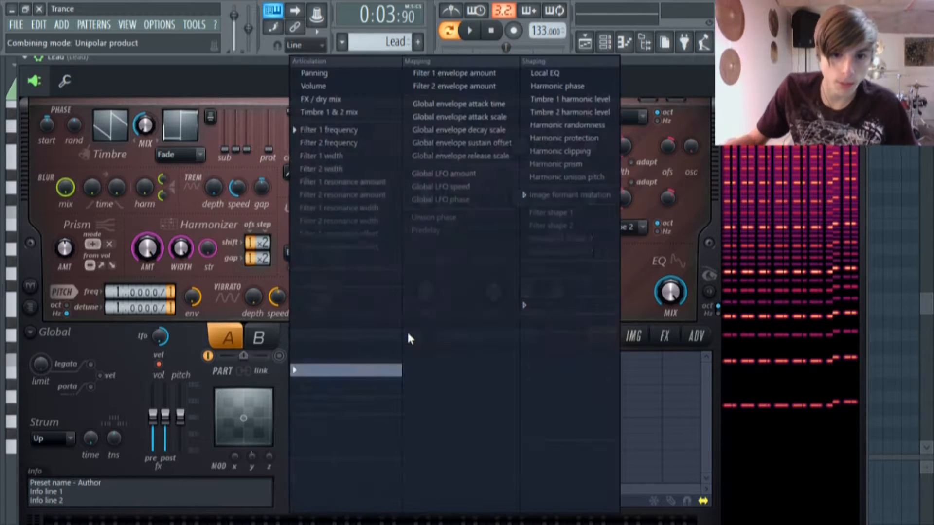
left_click(336, 86)
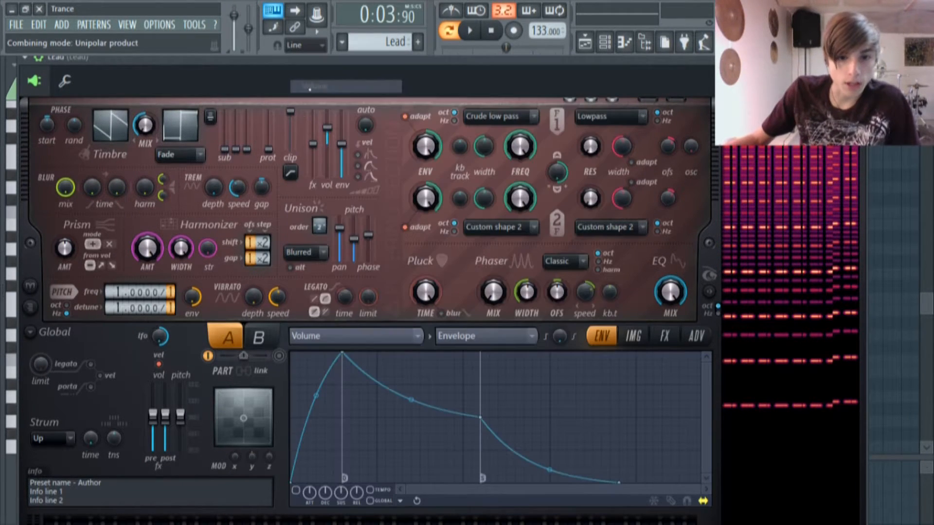
- Show the Lead synth's Filter 1 frequency envelope and inspect its full curve
left_click(348, 339)
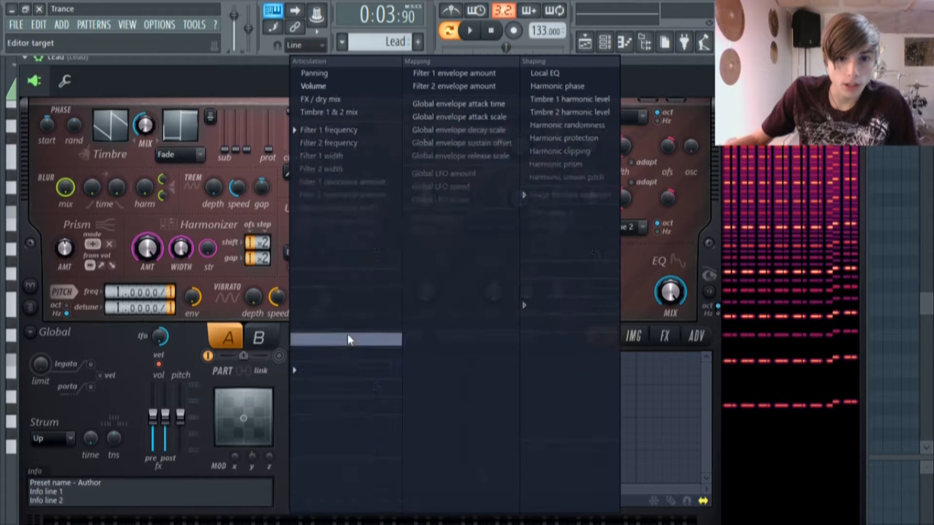
left_click(335, 130)
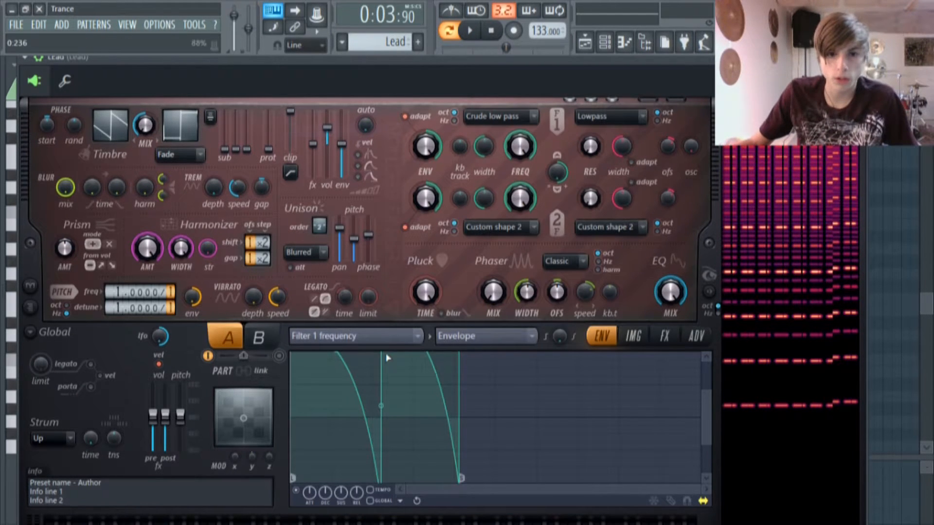
left_click_drag(704, 440, 701, 418)
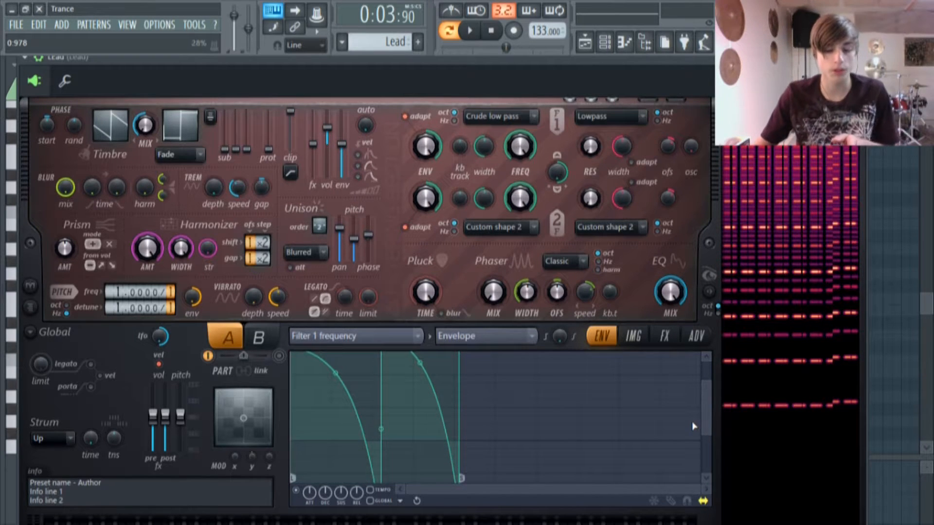
left_click_drag(703, 414, 703, 513)
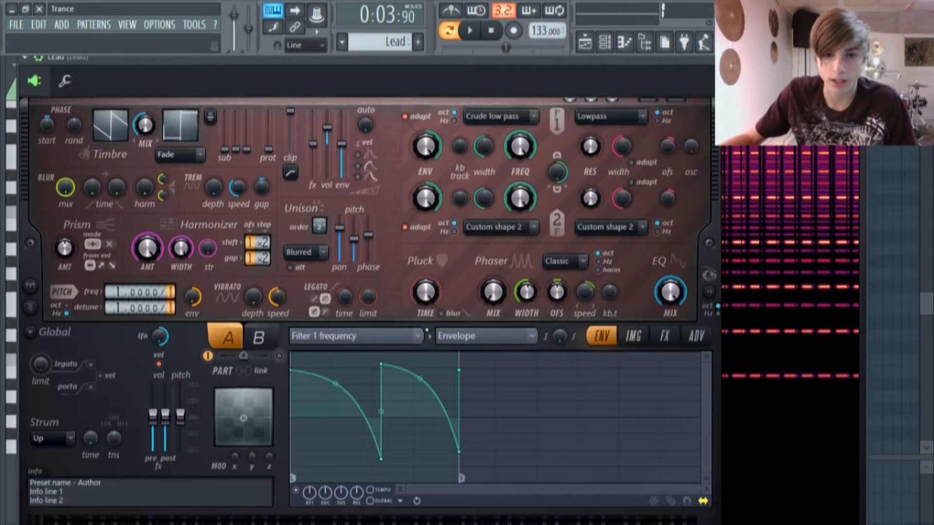
- Check the FX / dry mix envelope and return to the Filter 1 frequency envelope for another look
left_click(341, 336)
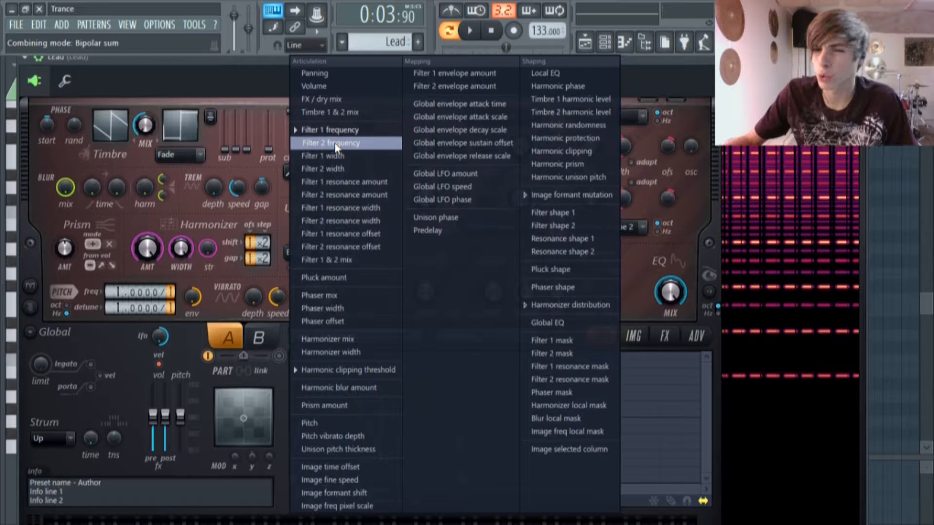
left_click(321, 99)
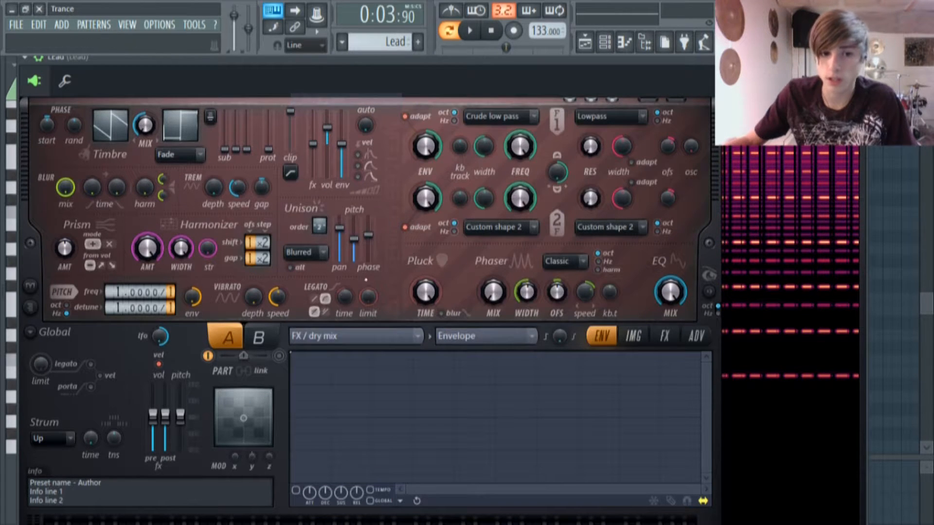
left_click(357, 337)
left_click(334, 130)
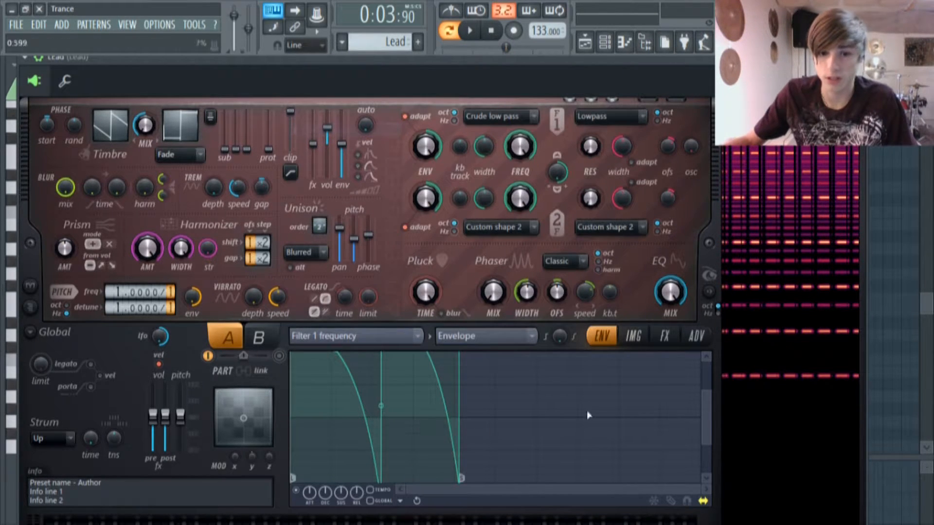
left_click_drag(713, 444, 717, 405)
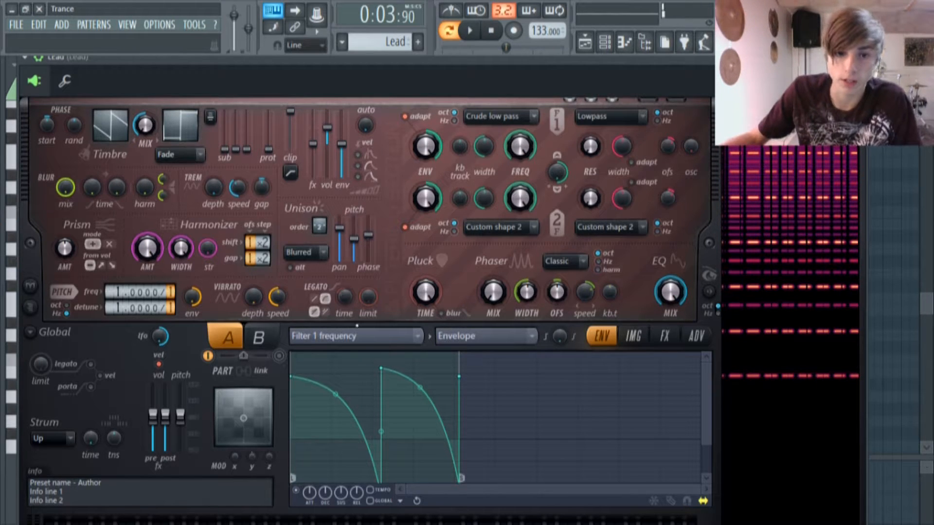
- Show the Lead synth's Harmonic clipping threshold envelope and enable it
left_click(369, 340)
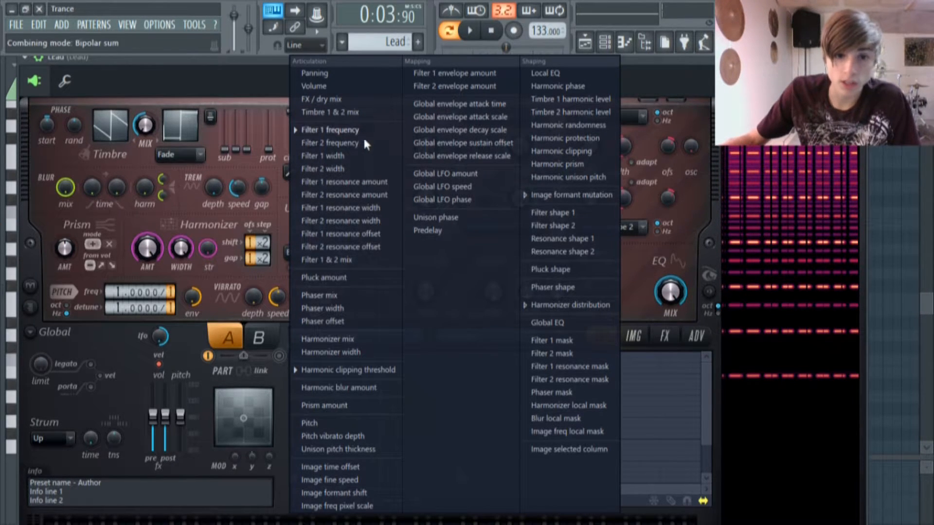
left_click(375, 371)
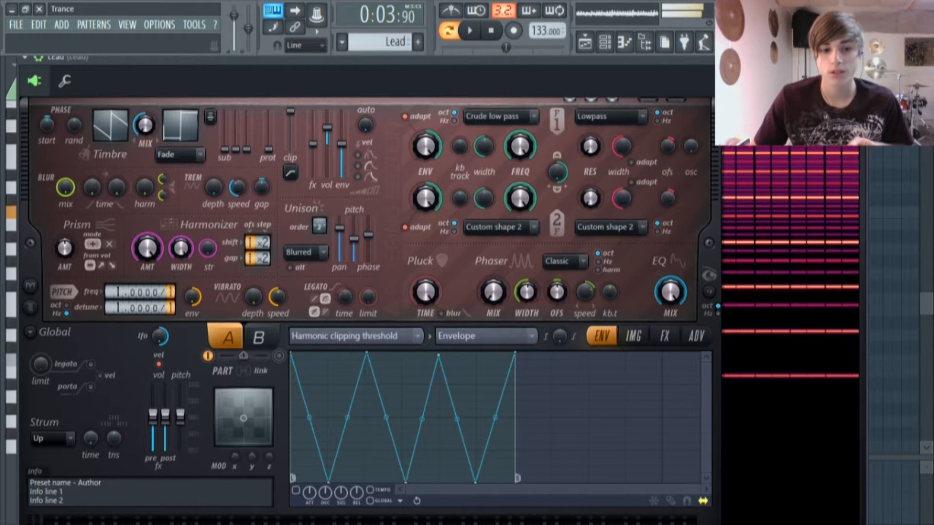
left_click(295, 490)
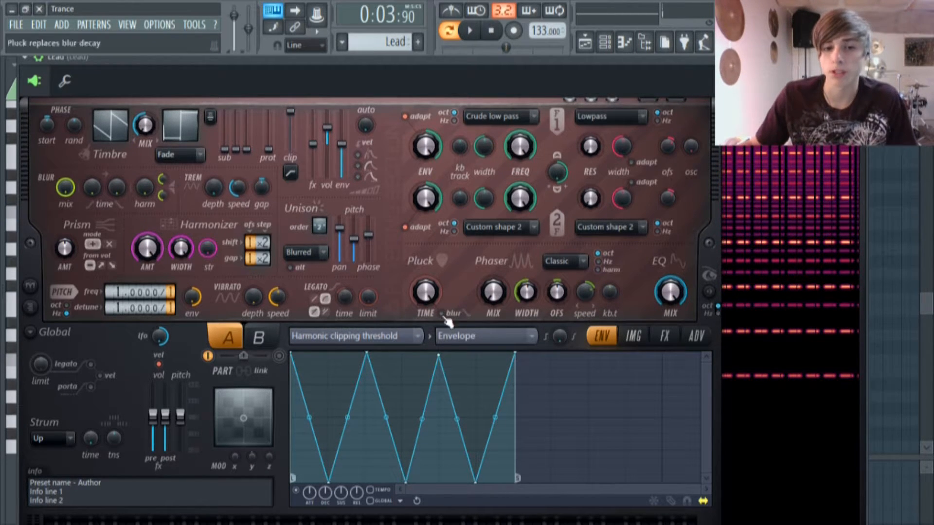
- Show the Lead synth's Image formant mutation curve and inspect its shape
left_click(419, 339)
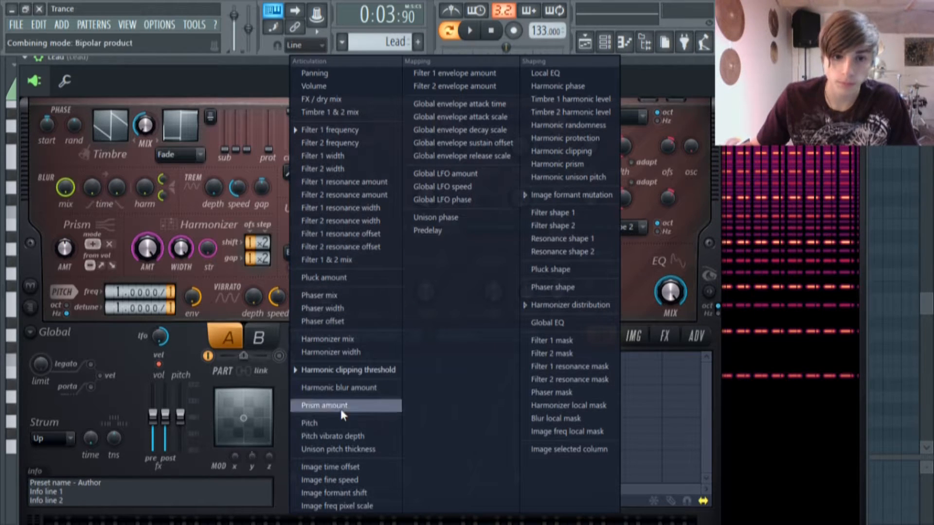
left_click(581, 197)
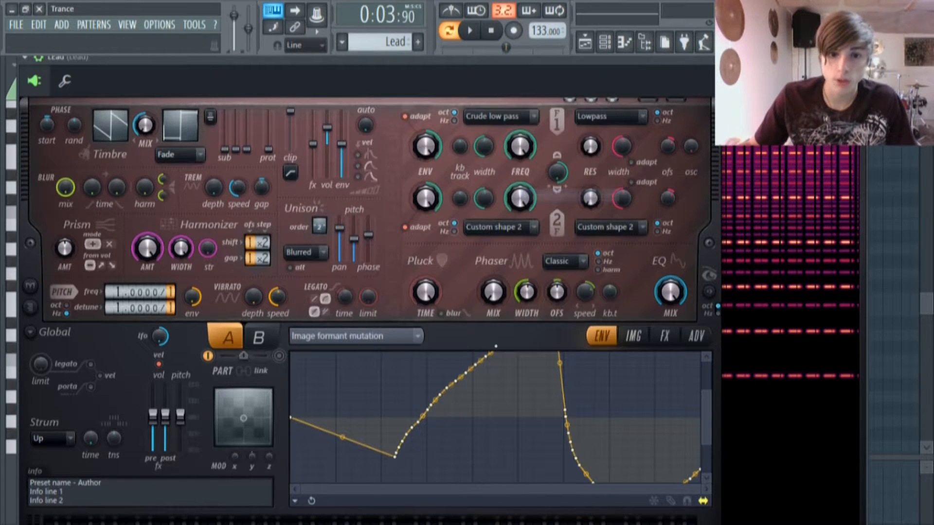
left_click_drag(707, 448, 707, 489)
left_click_drag(707, 427, 698, 360)
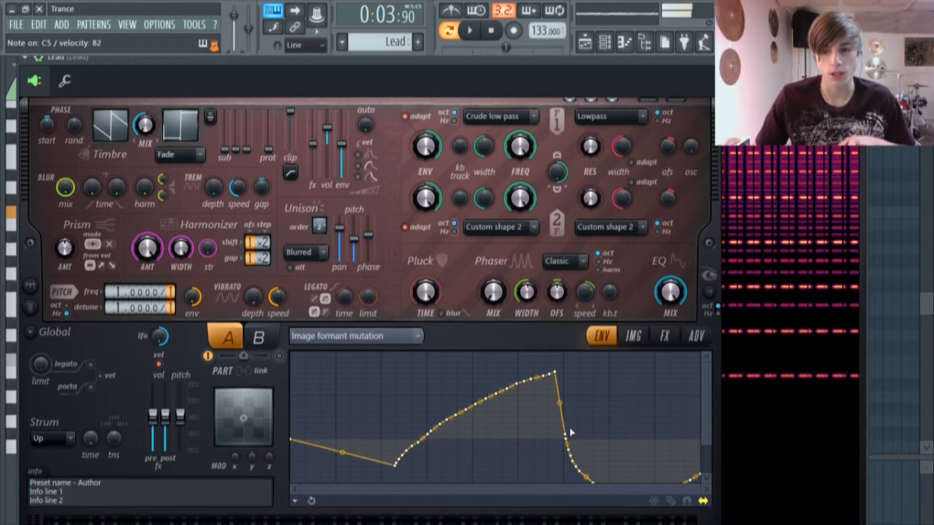
- Show the Lead synth's Harmonizer distribution curve, and check the remaining editor targets without switching to another one
left_click(392, 342)
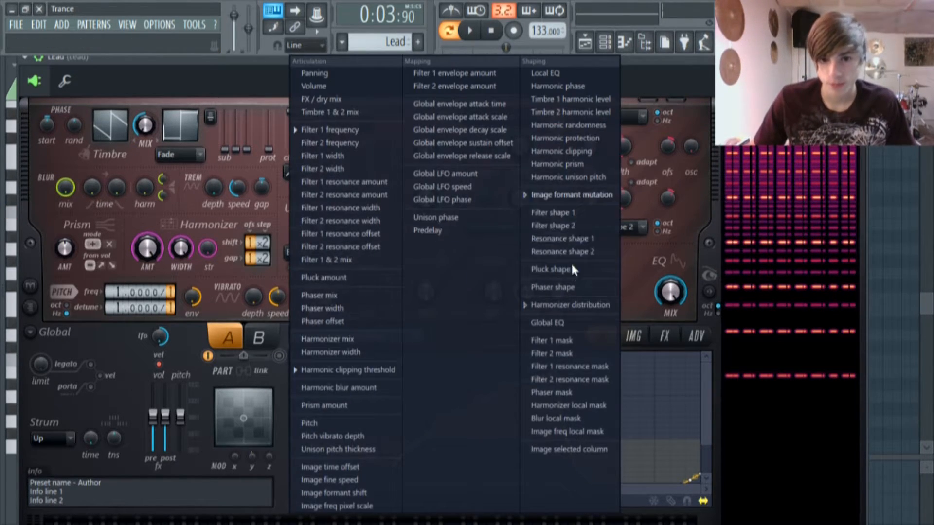
left_click(573, 305)
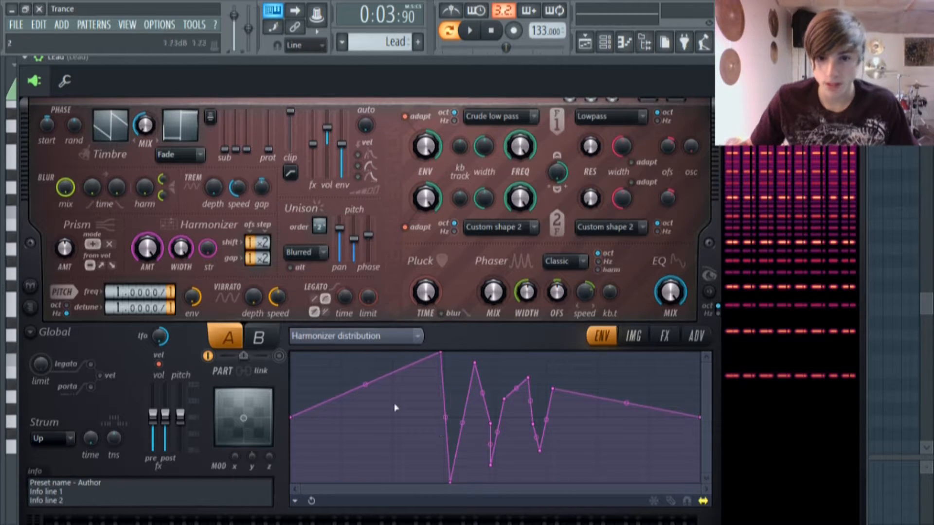
left_click(336, 343)
left_click(656, 411)
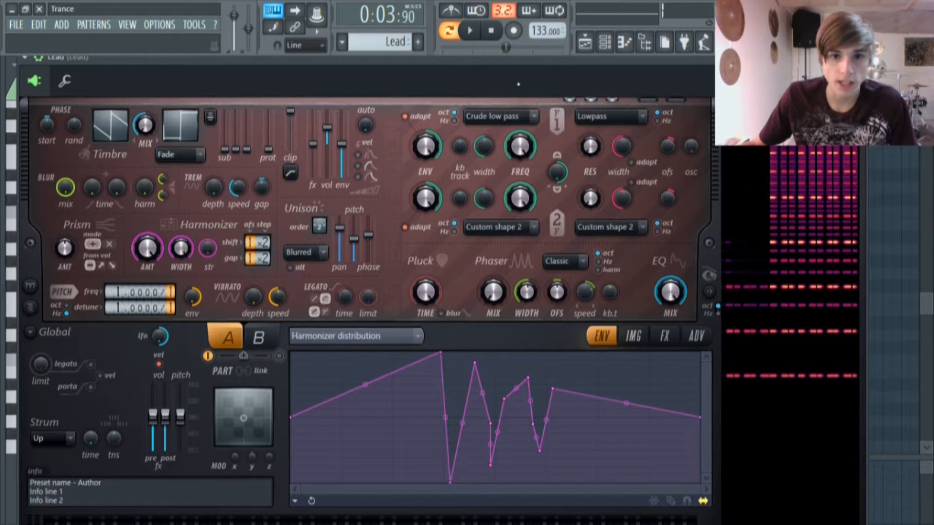
- Bring up the mixer, open the Patcher effect on the Lead track and maximize it to show its effect map
mouse_move(585, 57)
left_mouse_down()
mouse_move(553, 62)
mouse_move(592, 64)
mouse_move(584, 77)
mouse_move(576, 59)
left_mouse_up()
key("F9")
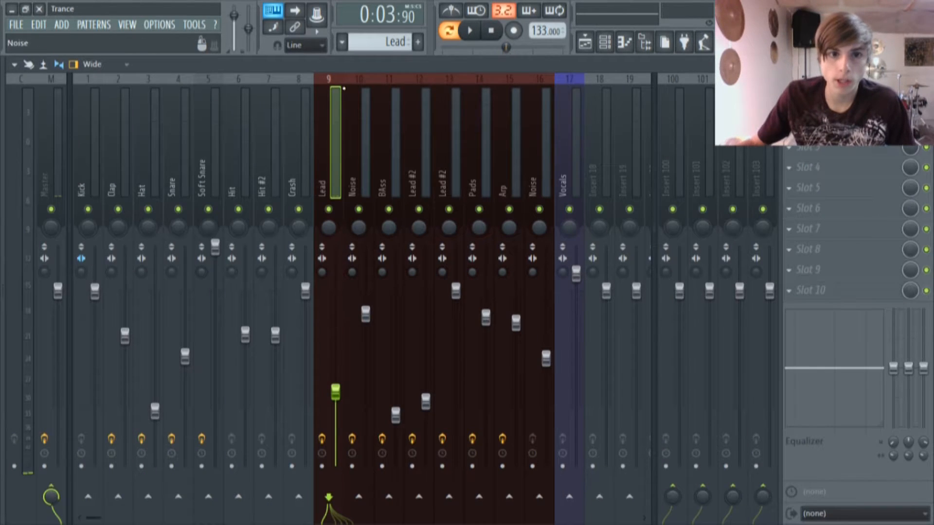
left_click(826, 106)
left_click(827, 106)
left_click(827, 106)
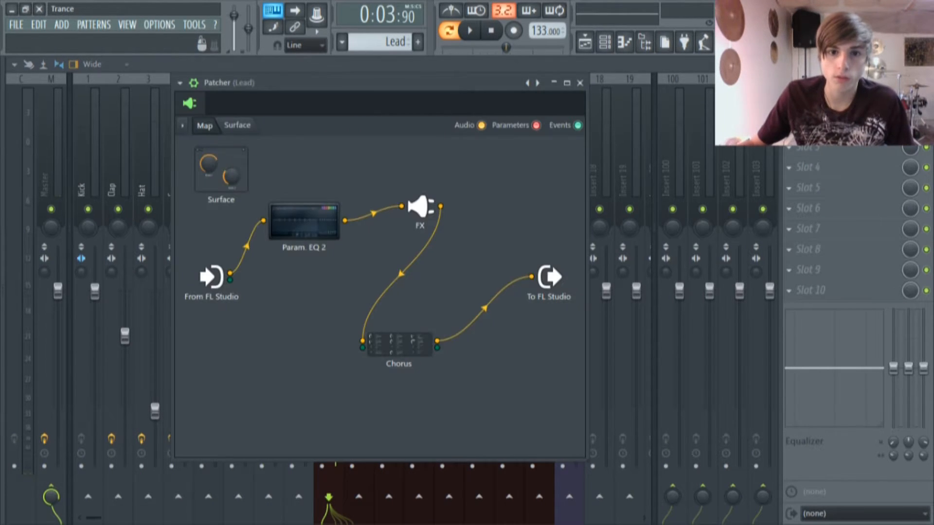
left_click(575, 84)
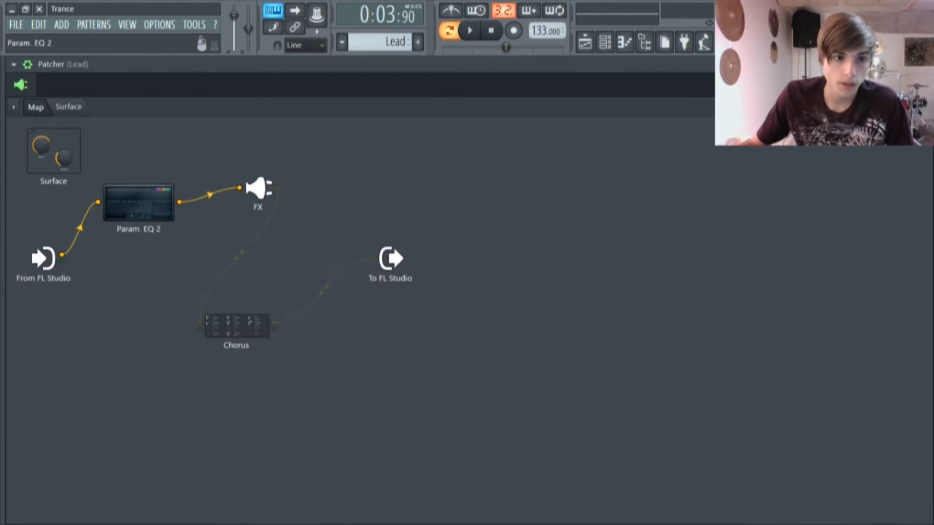
- Inspect the Param. EQ 2 curve and the Effector FX module set to reverb in the Lead's Patcher, closing each
left_click(139, 204)
left_click_drag(346, 145, 340, 141)
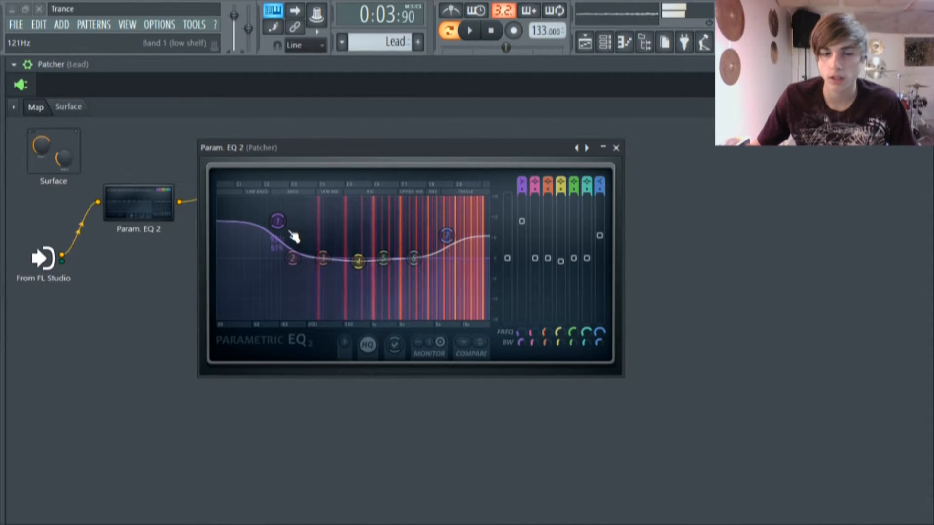
left_click(609, 149)
left_click(257, 188)
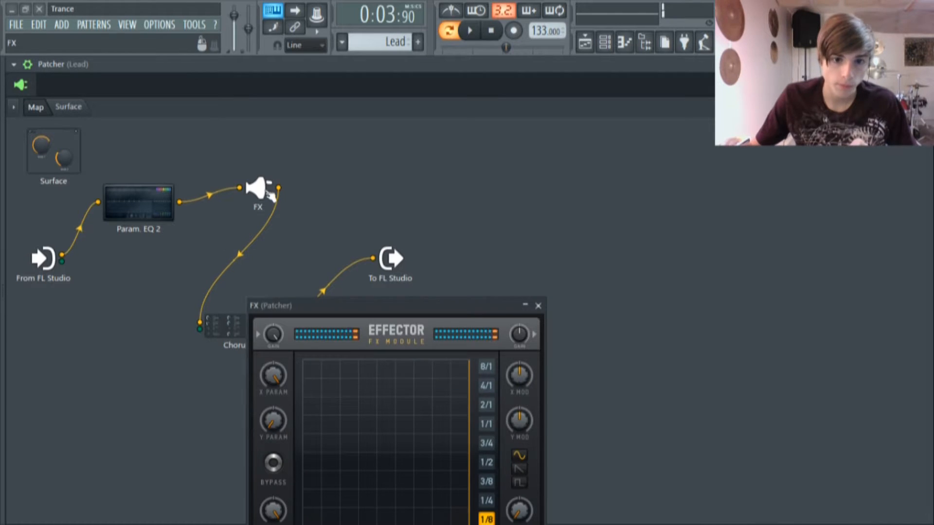
left_click_drag(401, 306, 379, 200)
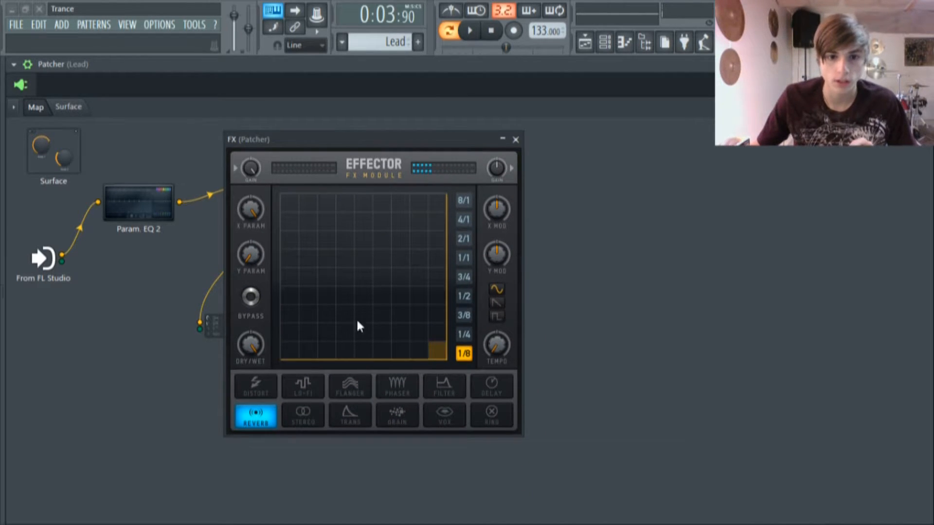
left_click(516, 139)
- Show the Chorus module's settings in the Lead's Patcher, check its Depth control, and close the module
left_click(236, 325)
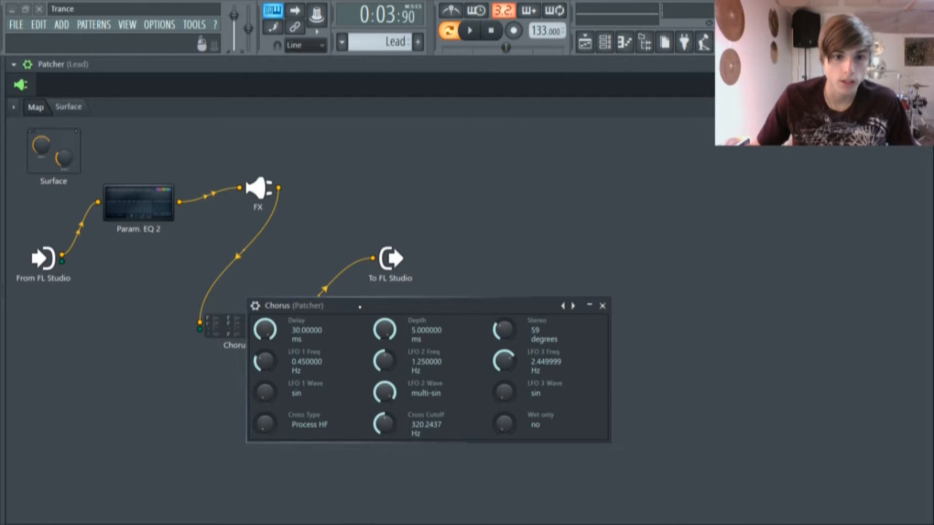
right_click(387, 332)
left_click(409, 340)
left_click_drag(385, 331, 385, 352)
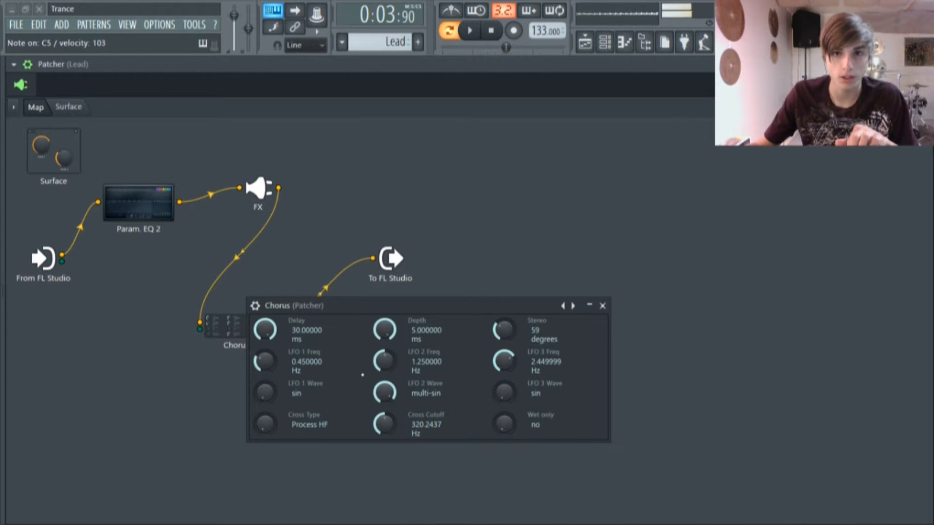
left_click(602, 306)
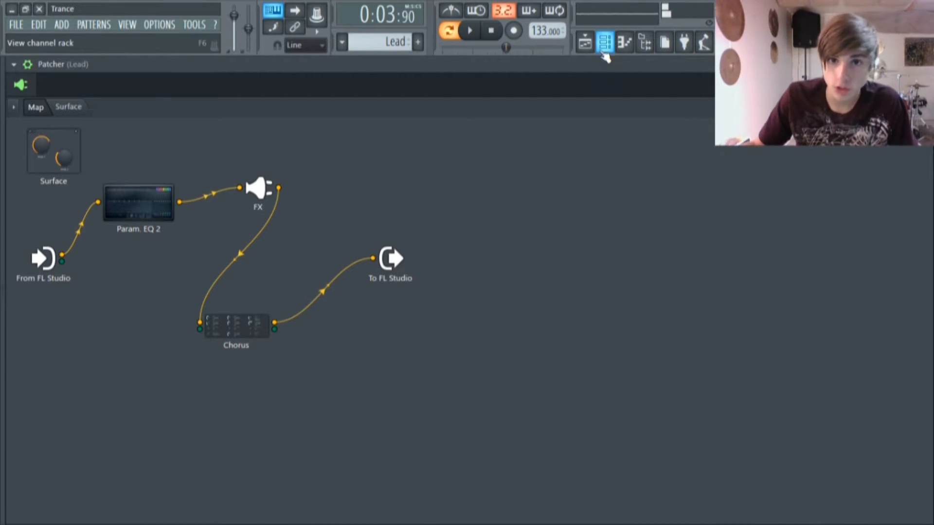
- Open the Lead pattern's notes from the playlist and play the melody, pausing near the end of bar 4
left_click(585, 42)
double_click(447, 288)
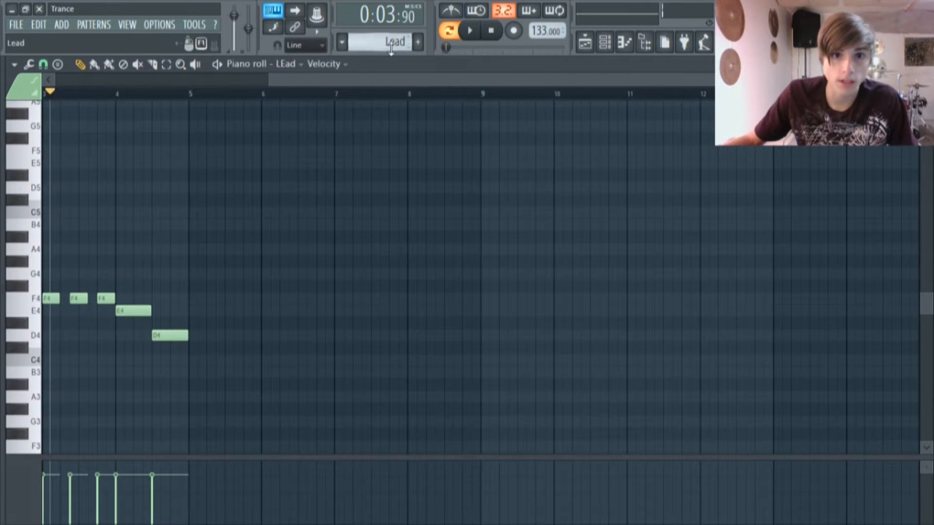
left_click(469, 30)
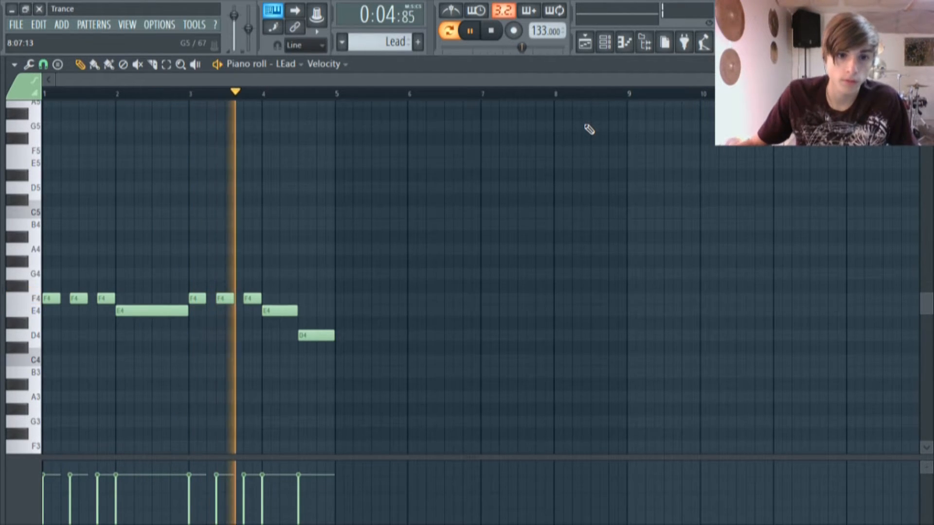
left_click(471, 32)
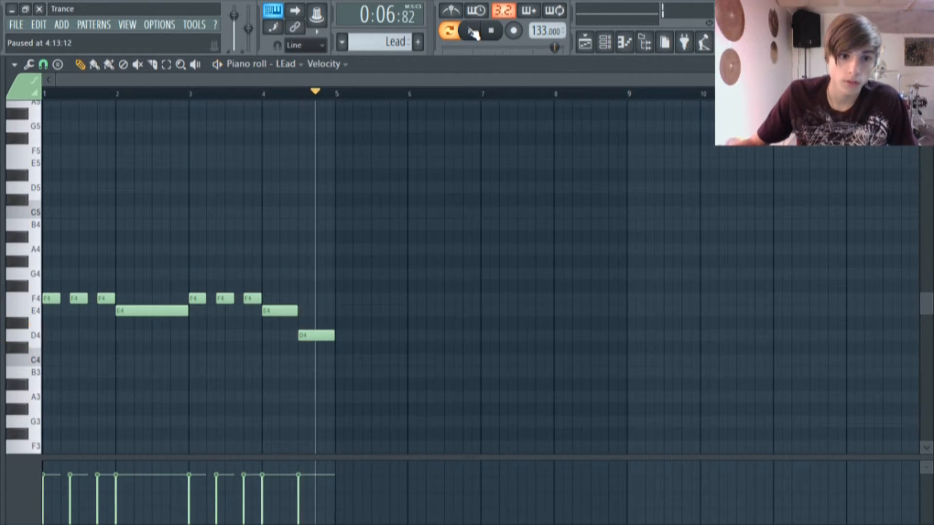
- Open the Bass pattern's notes from the playlist and play the pattern from its start
left_click(588, 45)
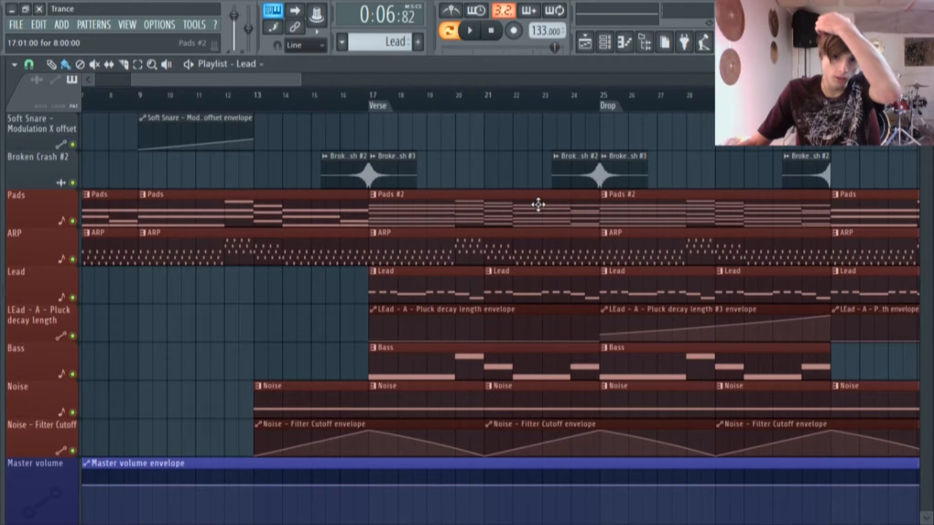
double_click(459, 353)
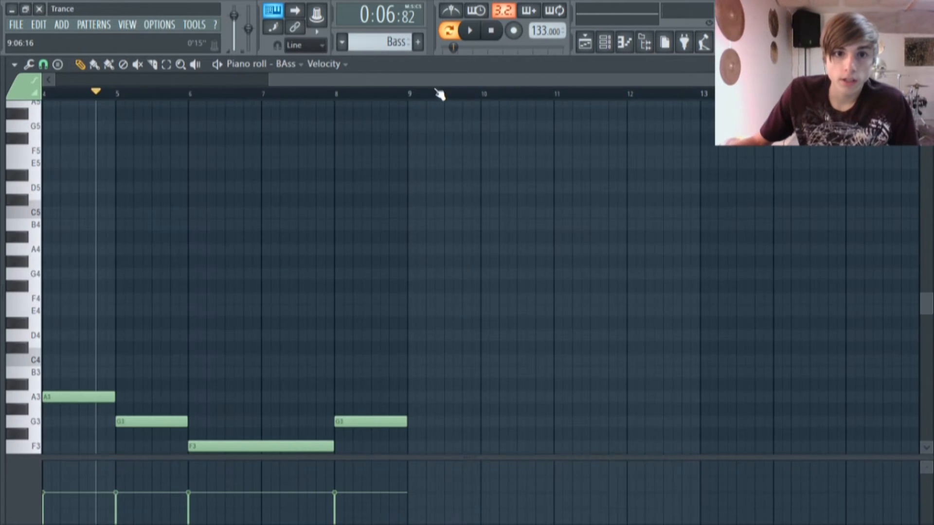
left_click(450, 31)
left_click(470, 32)
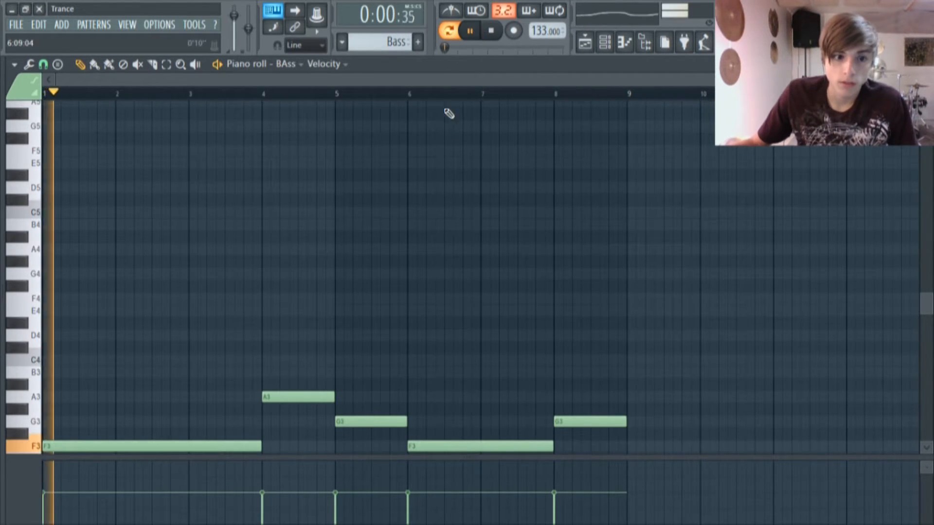
- Audition the bass notes by jumping playback to the note changes at bars 4, 5, 6 and 8
scroll(446, 142, "down", 6)
scroll(445, 144, "up", 1)
left_click(264, 92)
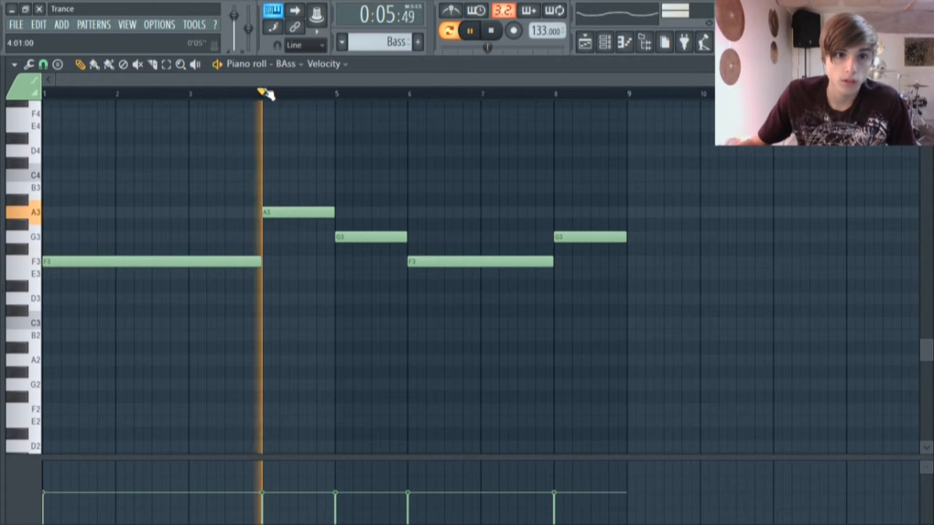
left_click(340, 94)
left_click(412, 94)
left_click(549, 93)
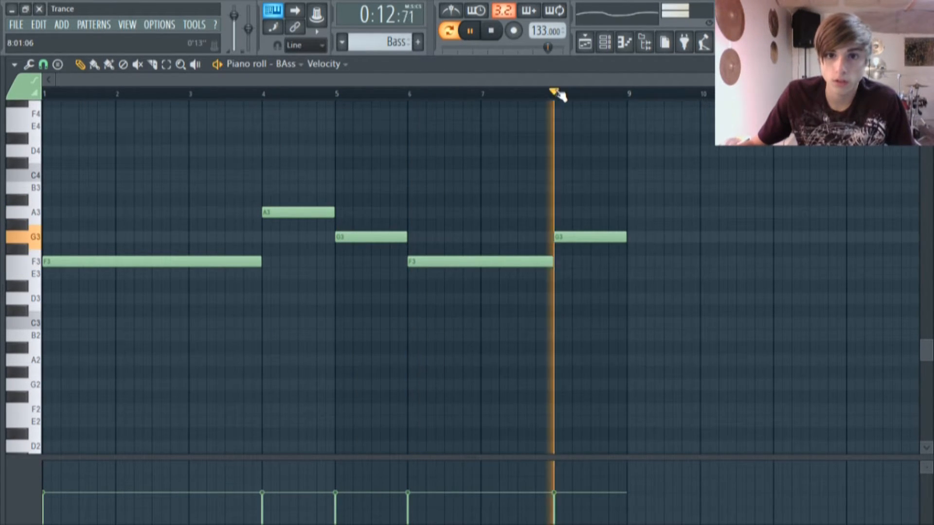
- Open the BAss channel's Fruity DX10 synth from the channel rack and pause the playback
left_click(604, 42)
left_click(291, 221)
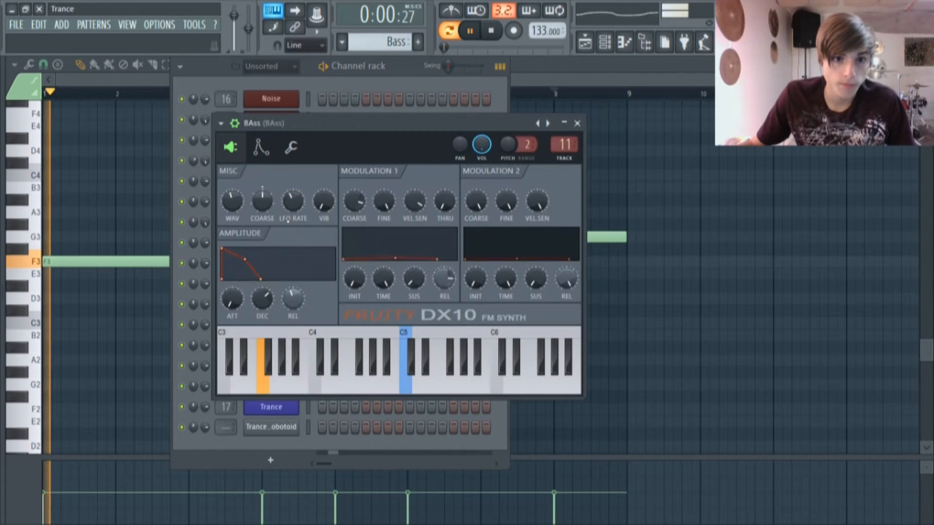
key("space")
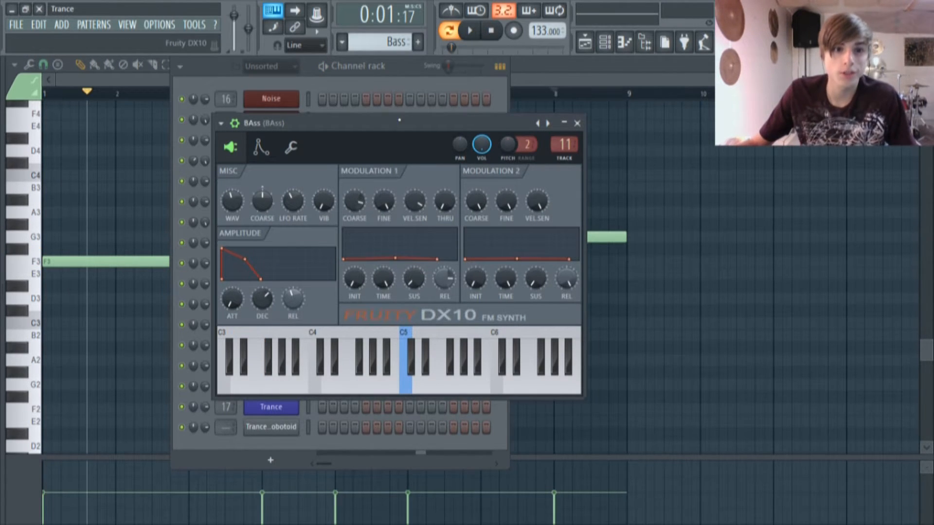
- Hide the BAss synth's detailed channel settings and check its plugin options without choosing any, returning to the synth window
left_click_drag(395, 124, 404, 112)
left_click(244, 111)
left_click(229, 111)
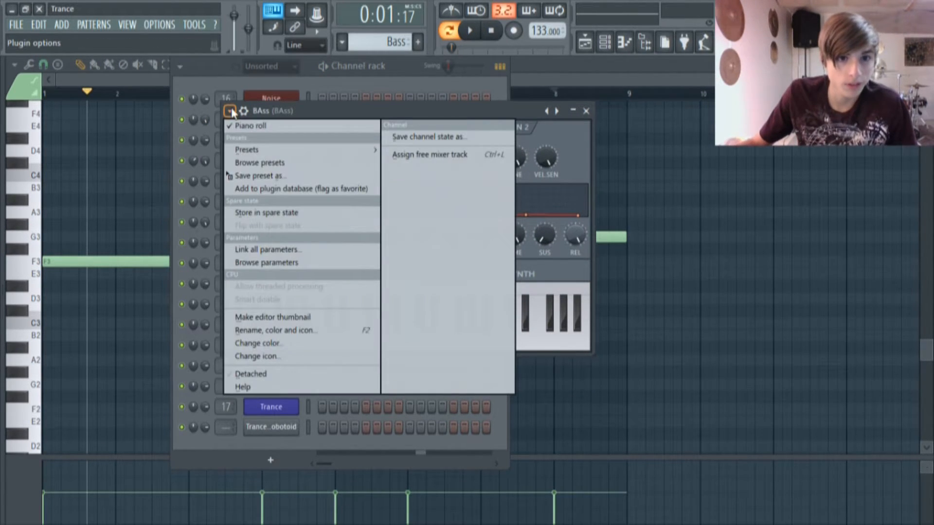
left_click(405, 99)
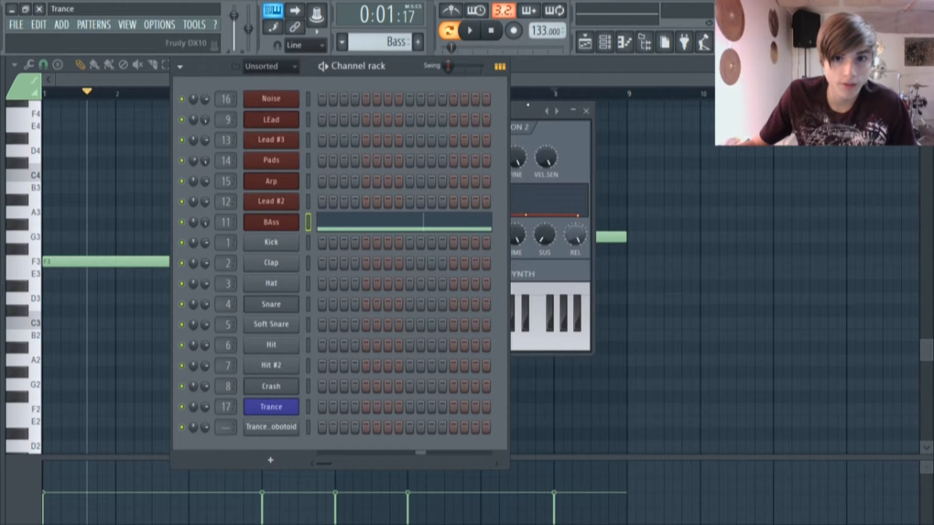
left_click(520, 104)
- Examine the Fruity DX10's amplitude and modulation settings, and show the detailed channel settings again
left_click_drag(498, 114, 487, 120)
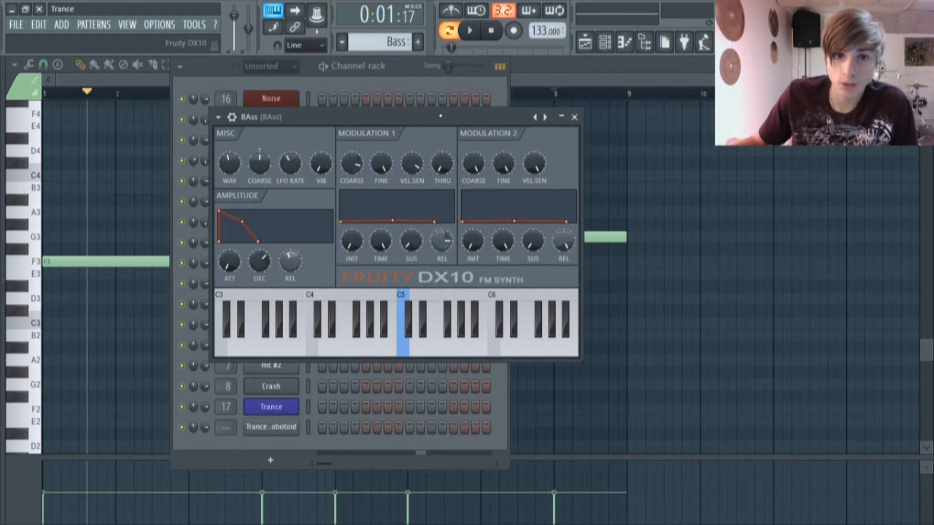
left_click_drag(440, 115, 446, 105)
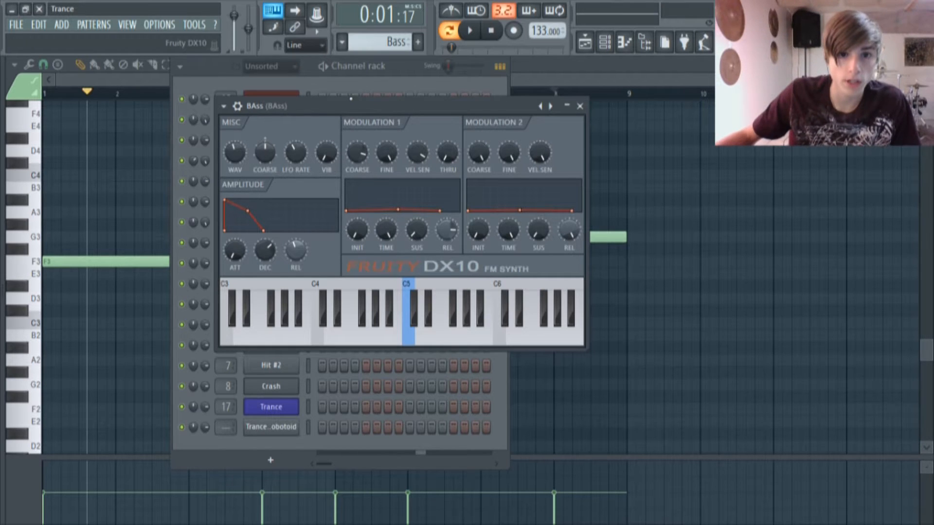
left_click_drag(345, 102, 338, 107)
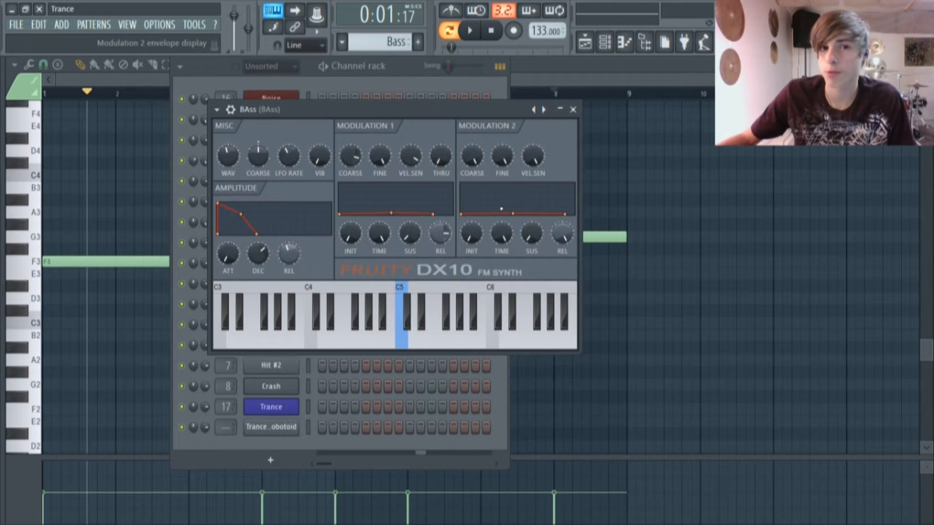
left_click_drag(502, 211, 494, 215)
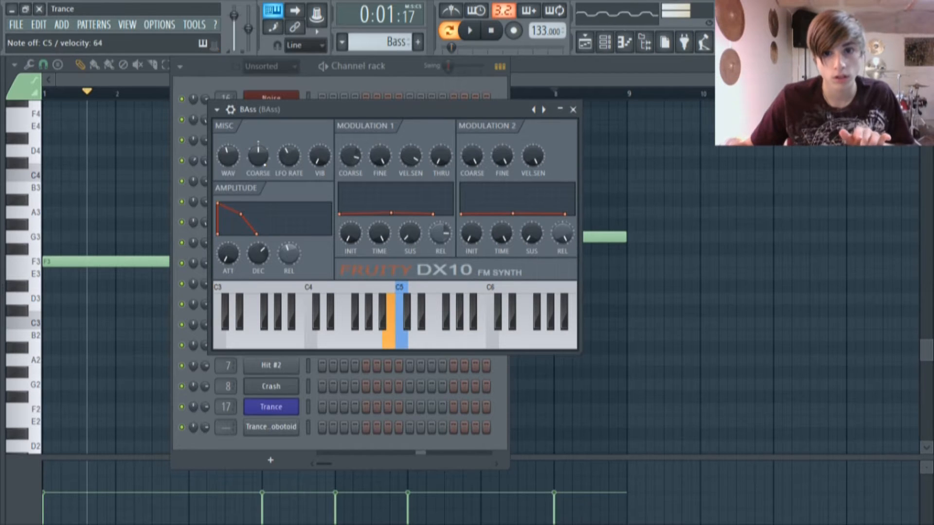
left_click(231, 109)
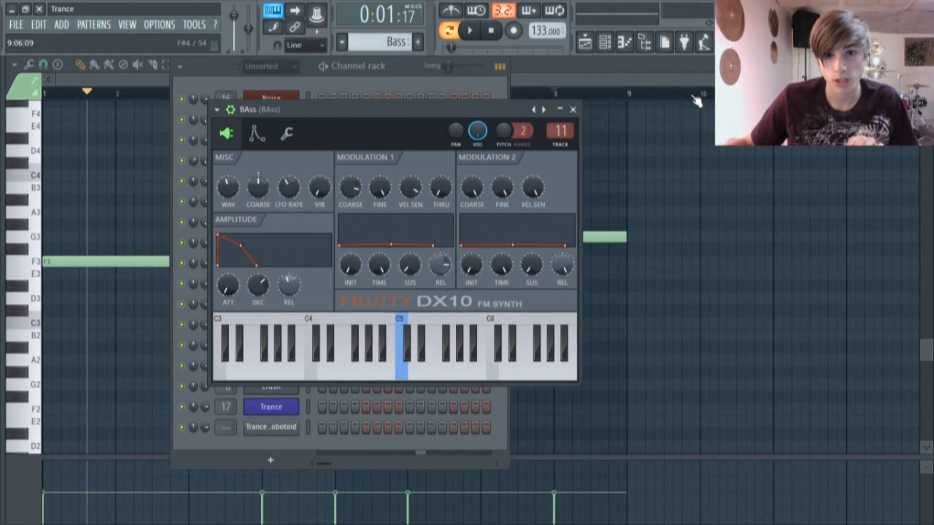
- Show the Fruity parametric EQ 2 curve on the BAss mixer track, and check the second effect slot
key("F9")
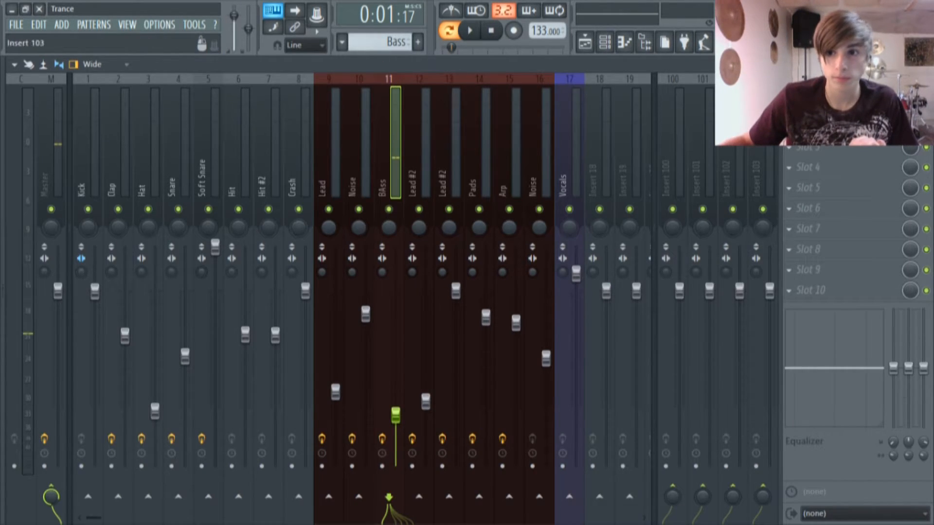
left_click(827, 106)
left_click_drag(338, 231, 351, 190)
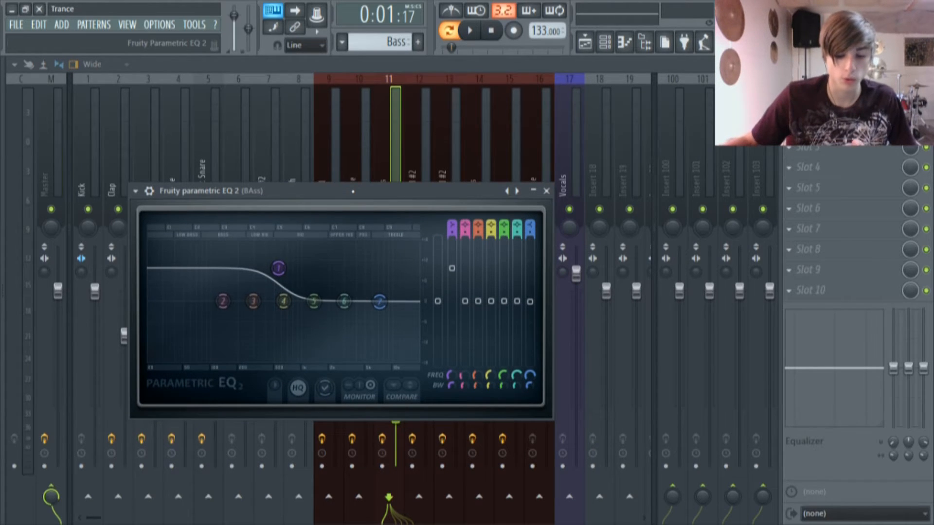
left_click(827, 127)
- Reopen the Bass pattern's notes from the playlist and play them, jumping to the notes at bars 4 and 5
left_click(605, 42)
key("F5")
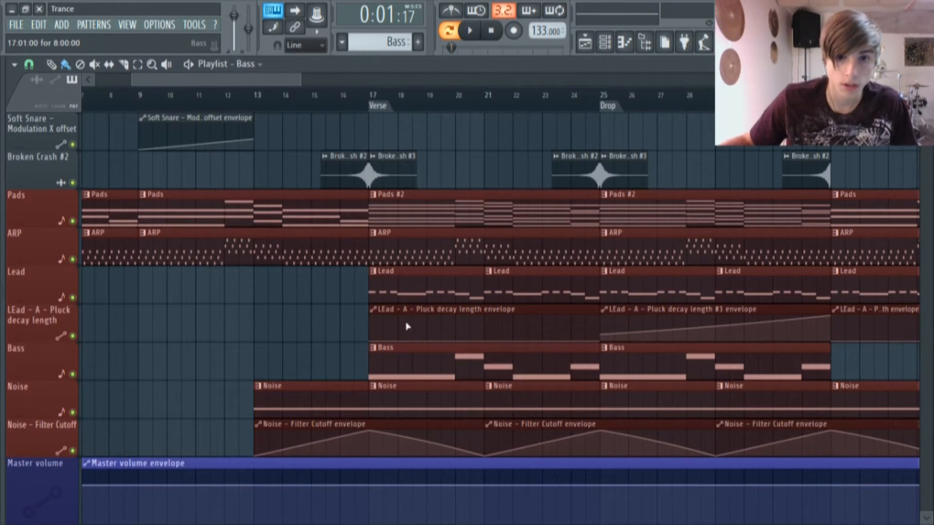
double_click(450, 365)
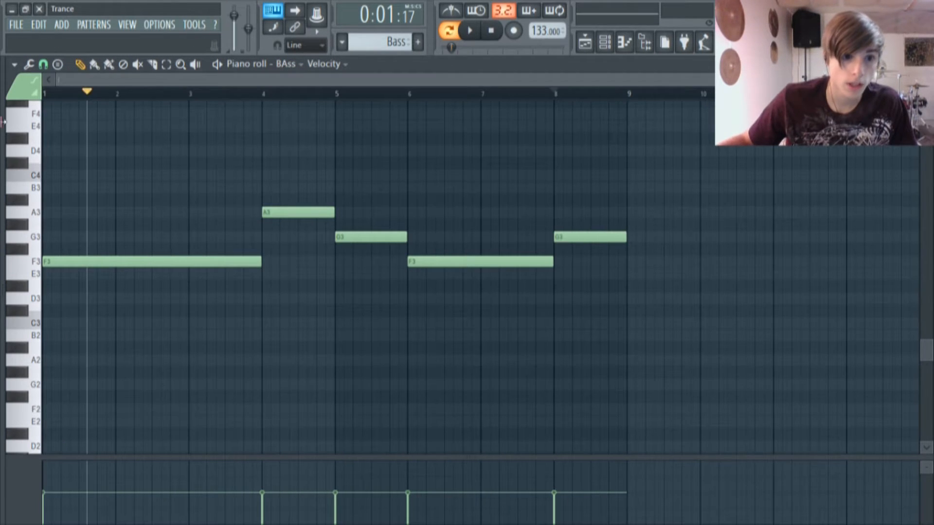
left_click(470, 31)
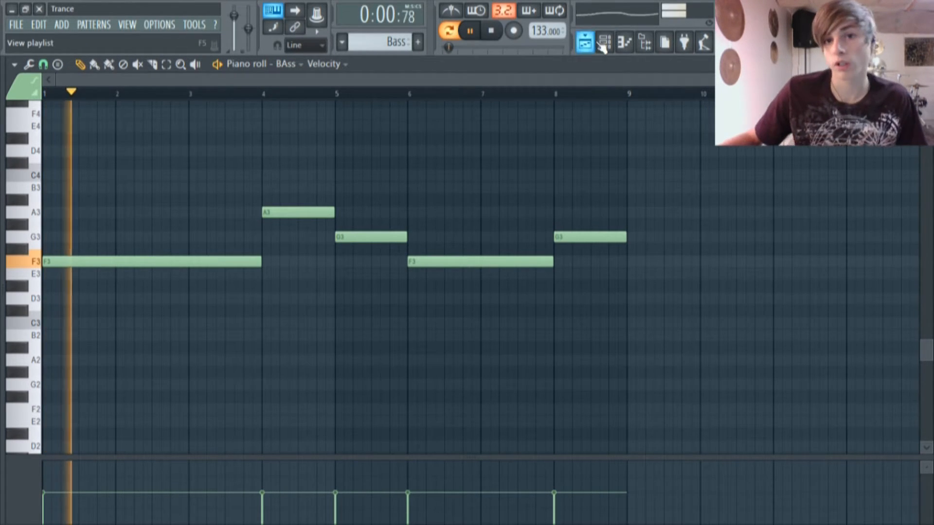
left_click(267, 92)
left_click(345, 92)
- Show the BAss channel's Fruity DX10 settings again while the pattern plays, and close the synth
left_click(605, 43)
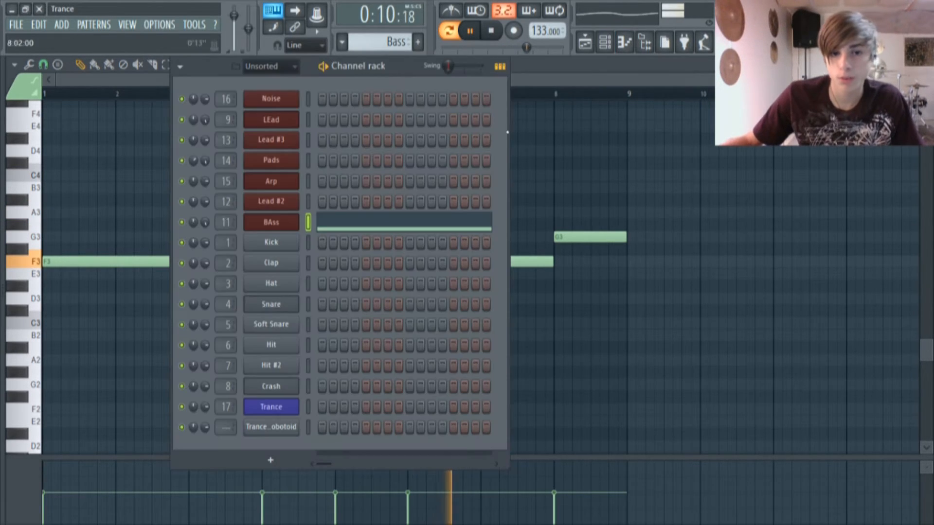
left_click(268, 221)
left_click_drag(398, 115, 374, 114)
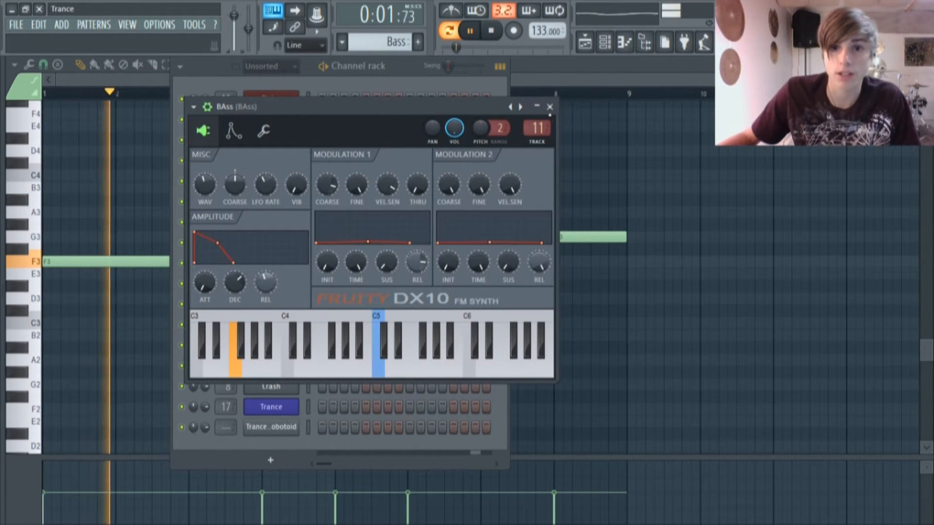
left_click(549, 106)
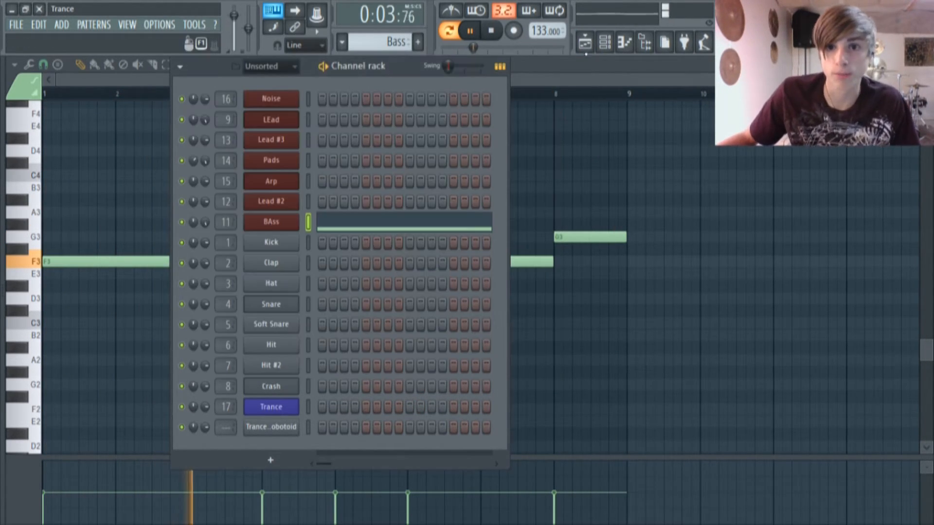
- Return to the playlist and examine the arrangement around the Re intro marker at bar 33
left_click(584, 42)
left_click_drag(307, 73, 400, 70)
scroll(394, 246, "up", 3)
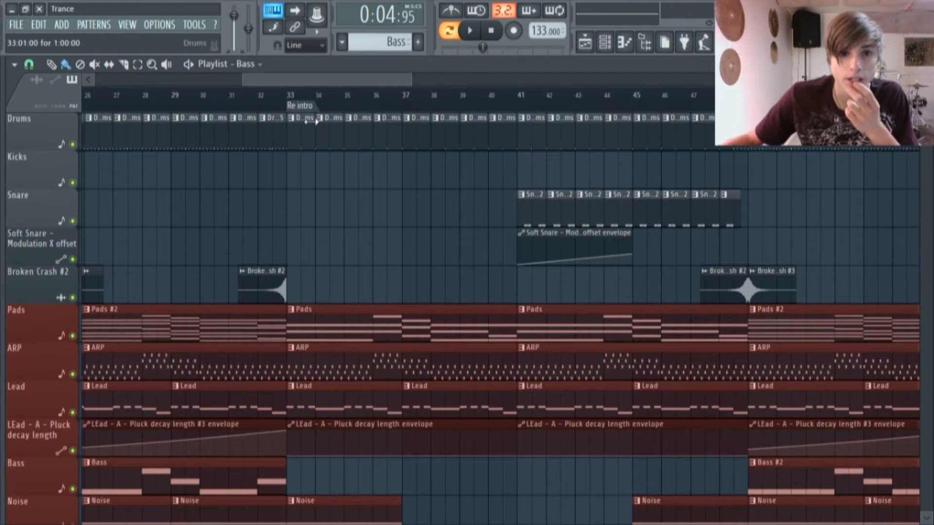
- Play the song from the Re intro marker at bar 33 for a moment and pause it
left_click(289, 95)
left_click(468, 31)
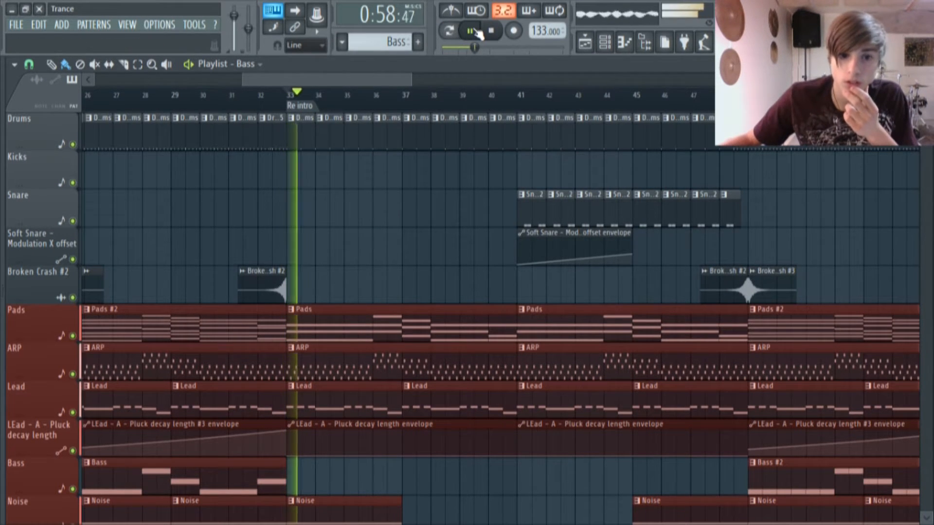
left_click(469, 31)
- Open the notes of the Lead pattern at bar 33 in the piano roll and play them
scroll(434, 200, "down", 3)
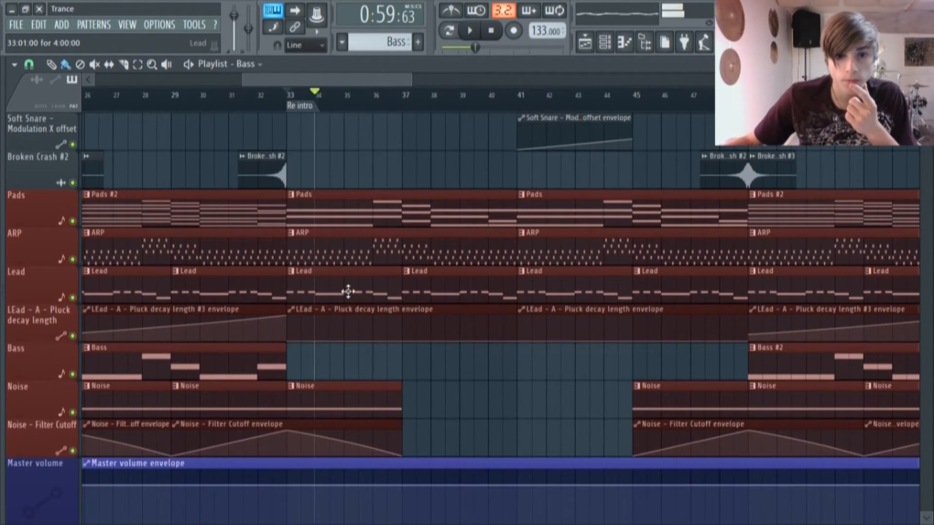
double_click(349, 290)
left_click_drag(270, 81, 58, 81)
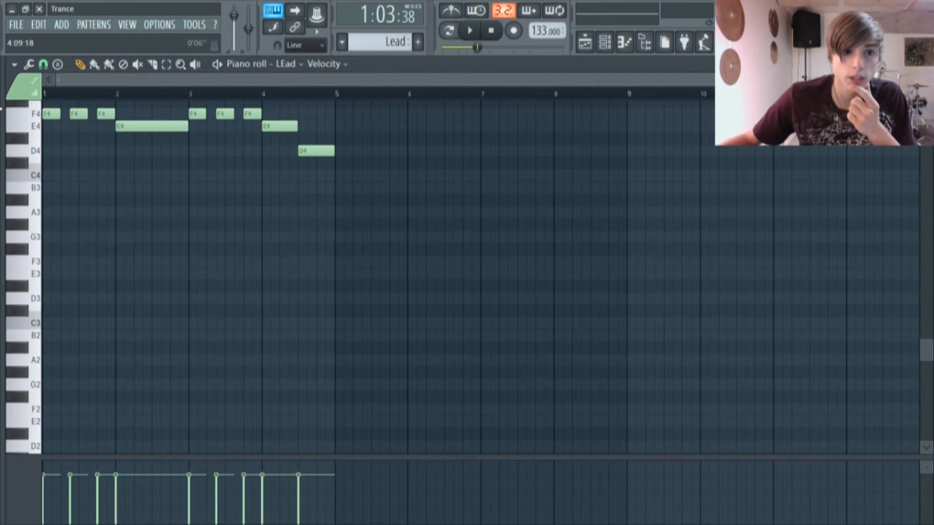
left_click(468, 31)
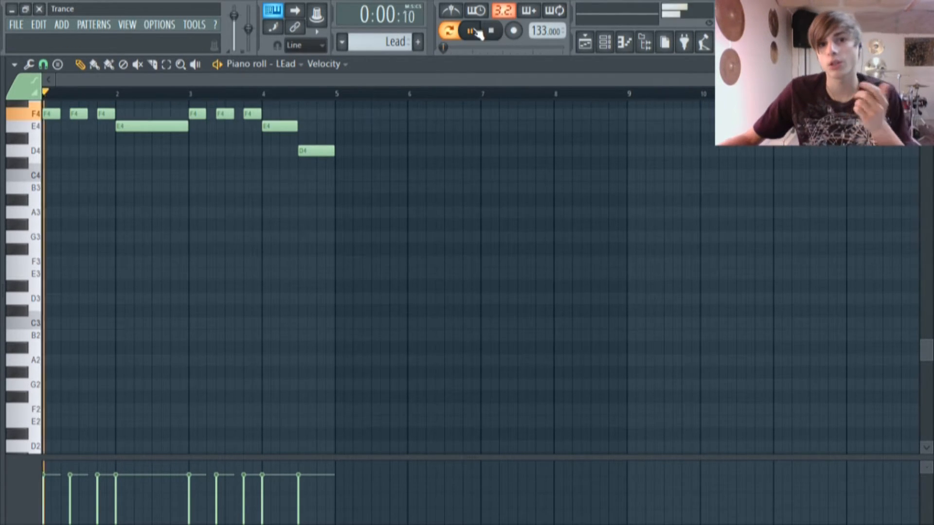
scroll(501, 217, "up", 5)
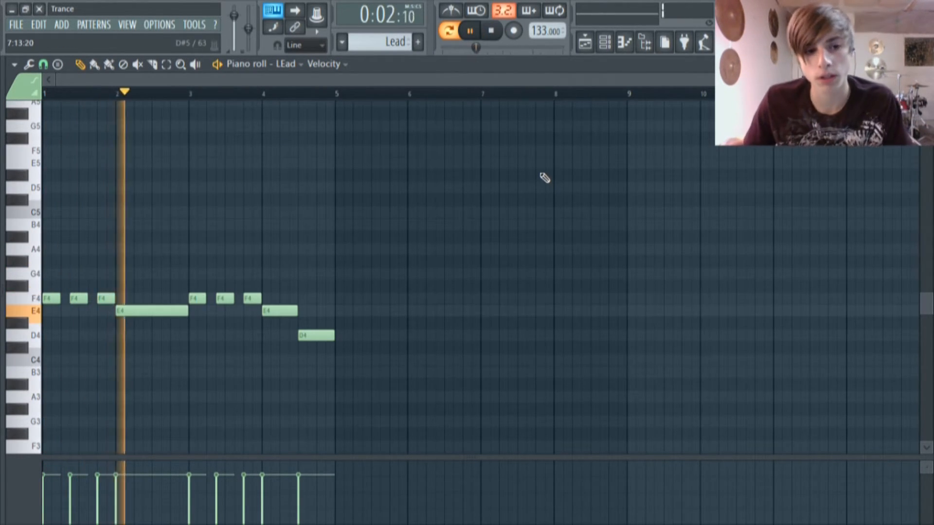
- Return to the playlist, show the LEad channel's settings from the channel rack, and close them
left_click(584, 43)
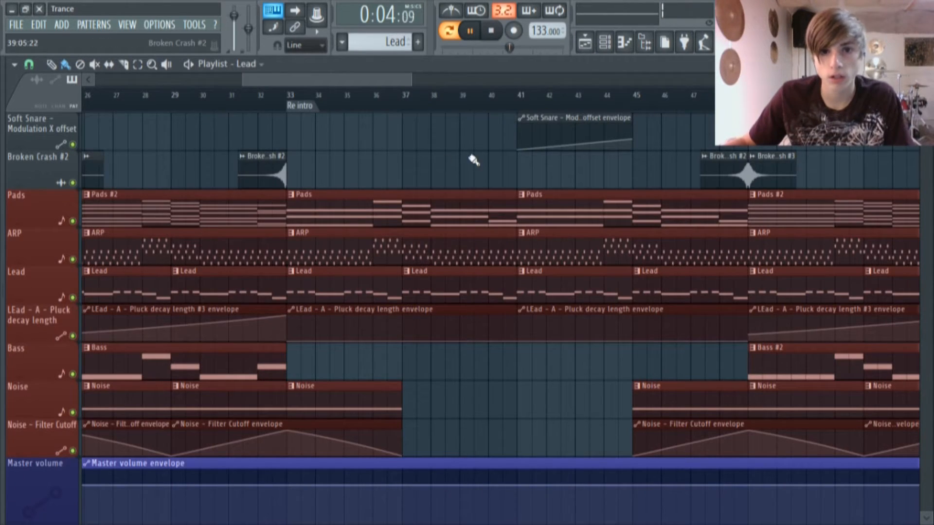
key("F6")
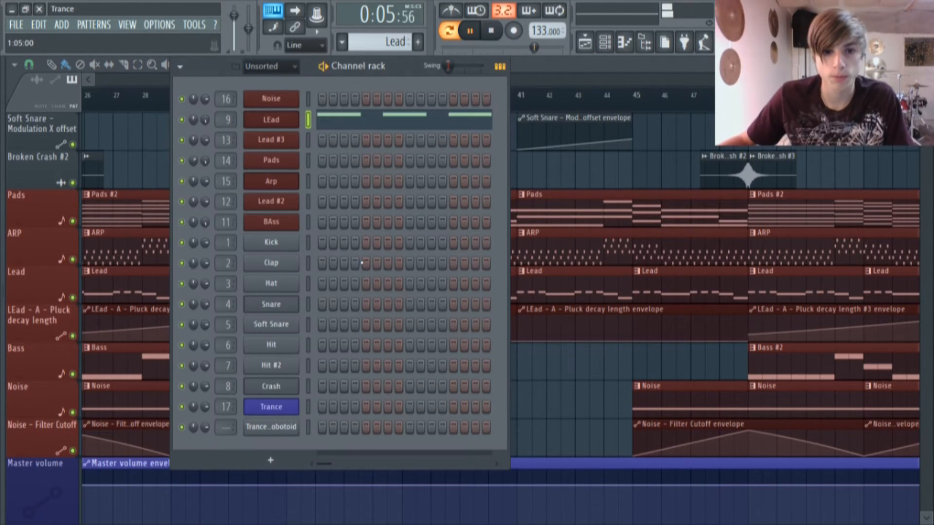
left_click(295, 123)
left_click(848, 61)
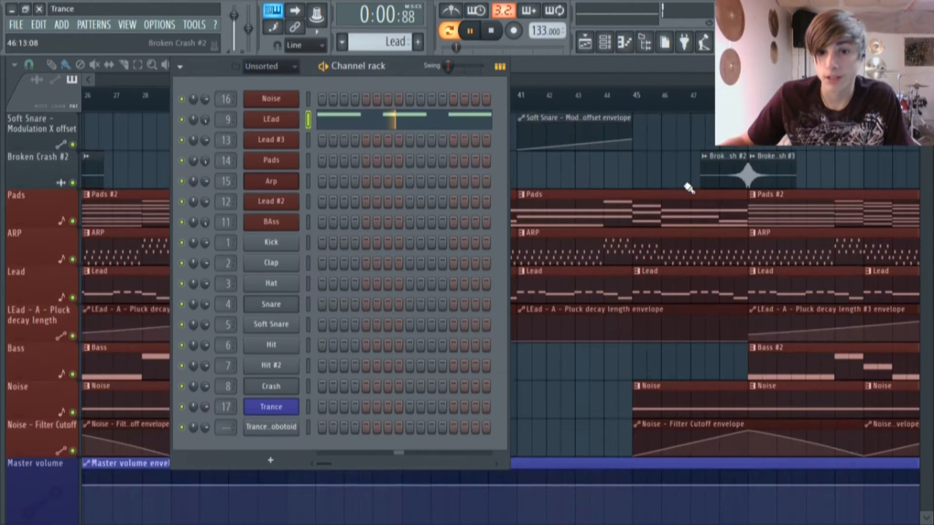
- Play the full song from bar 41, following the snare build-up towards the VErse #2 marker, and stop
scroll(703, 179, "up", 3)
key("F6")
key("l")
left_click(534, 96)
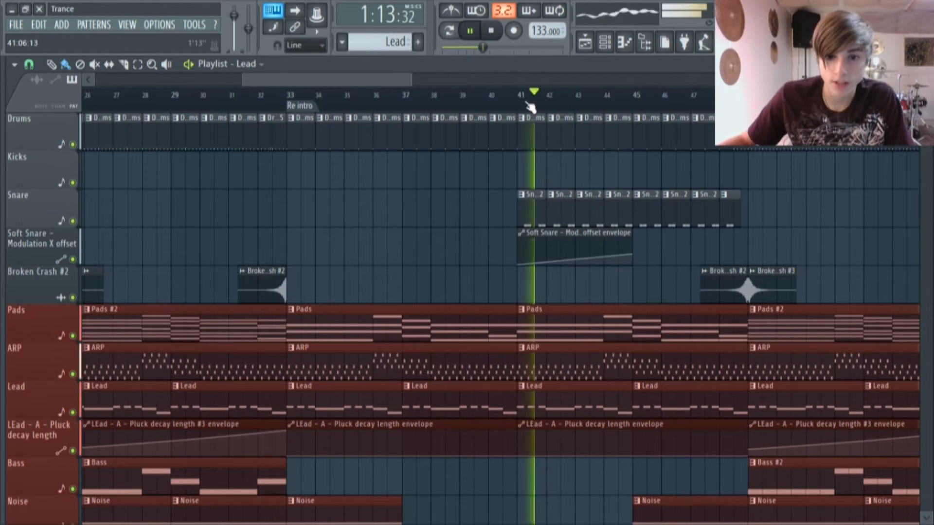
left_click_drag(401, 79, 444, 80)
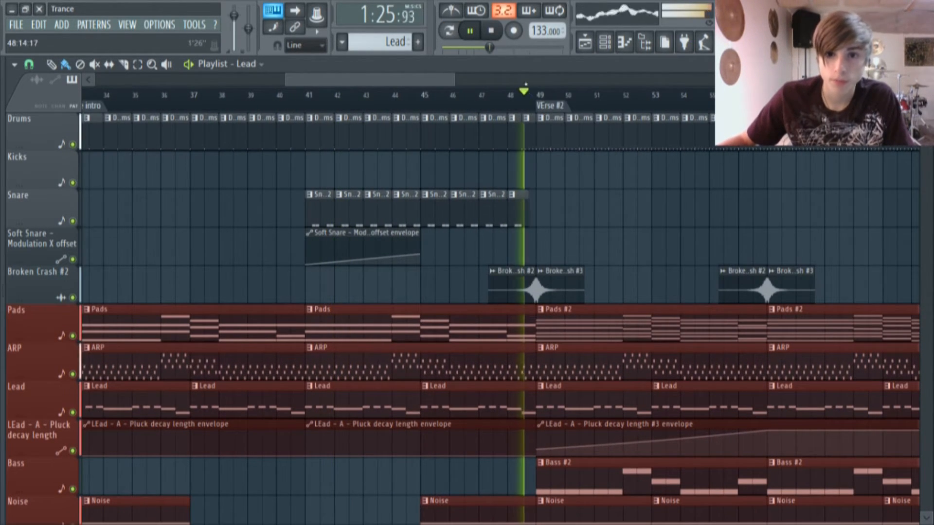
left_click(490, 30)
- Examine the arrangement from Re intro to VErse #2, and open the notes of the Bass #2 pattern at bar 49
left_click_drag(380, 79, 318, 78)
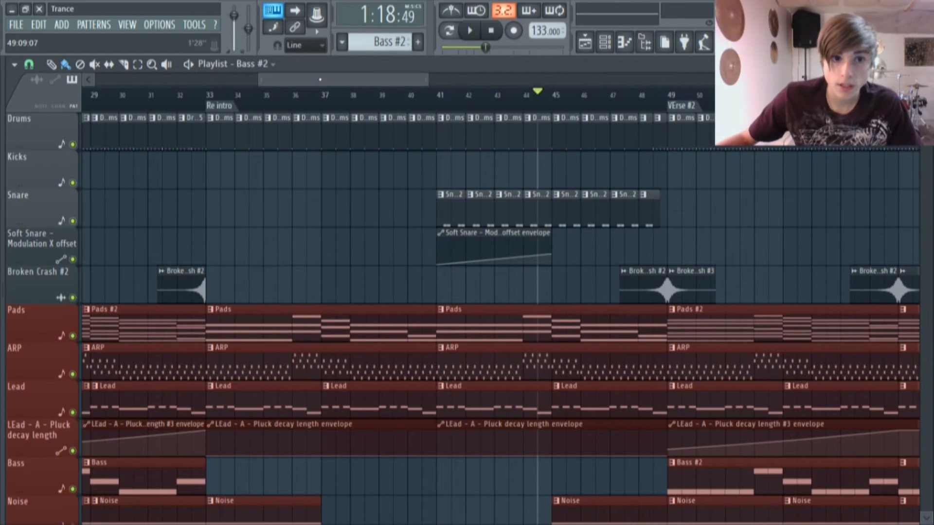
scroll(392, 101, "right", 3)
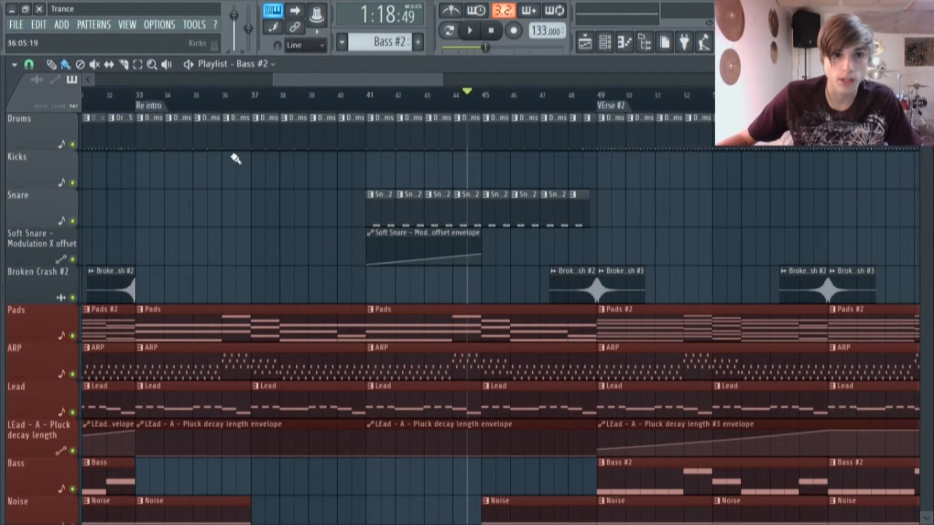
left_click_drag(405, 80, 447, 78)
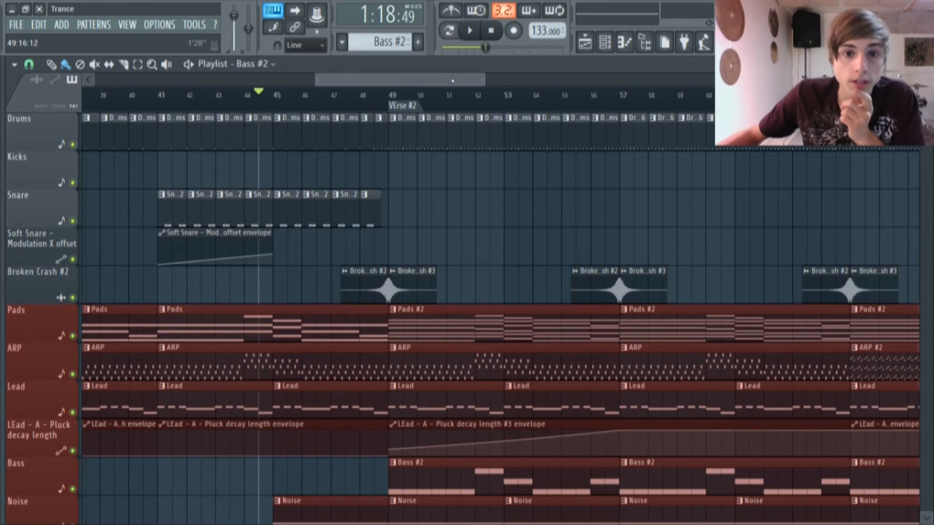
scroll(410, 106, "right", 7)
scroll(416, 227, "down", 4)
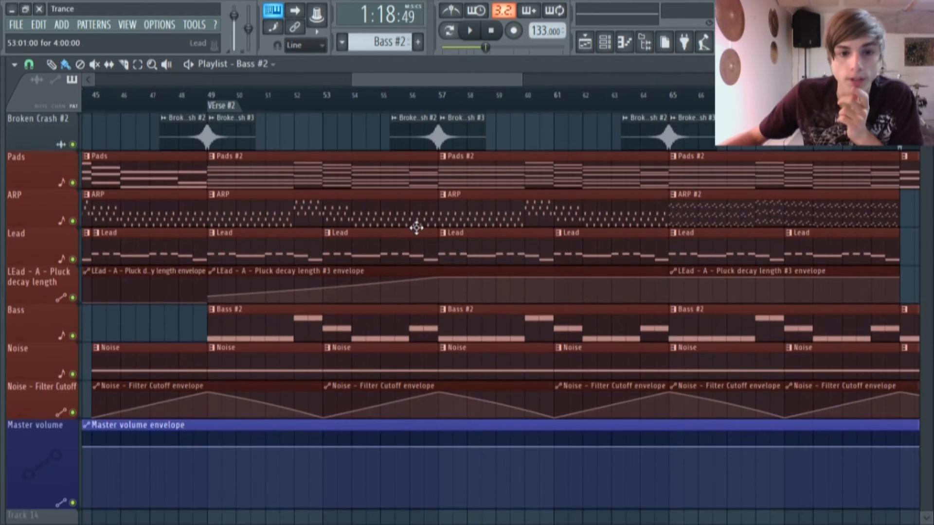
double_click(310, 312)
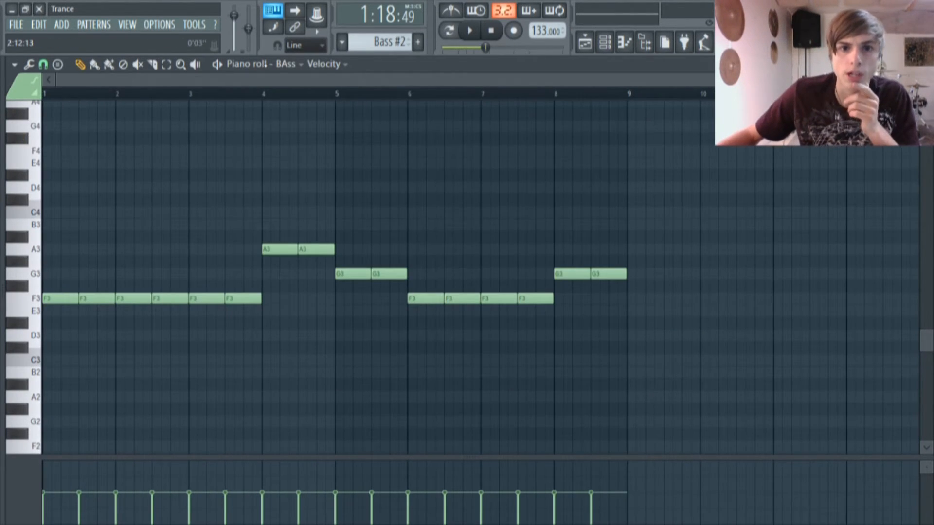
- Play the Bass #2 pattern, jumping to the notes at bars 4, 5 and 6
left_click(468, 32)
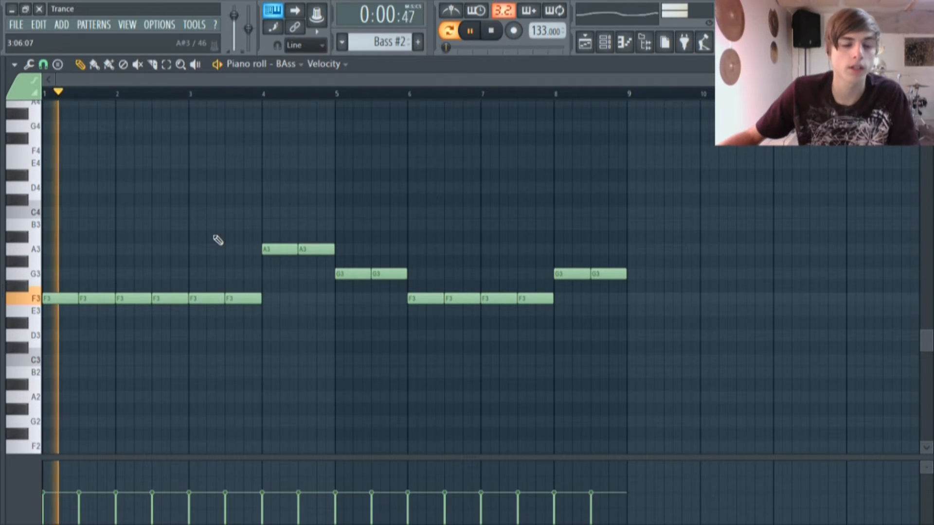
left_click(262, 92)
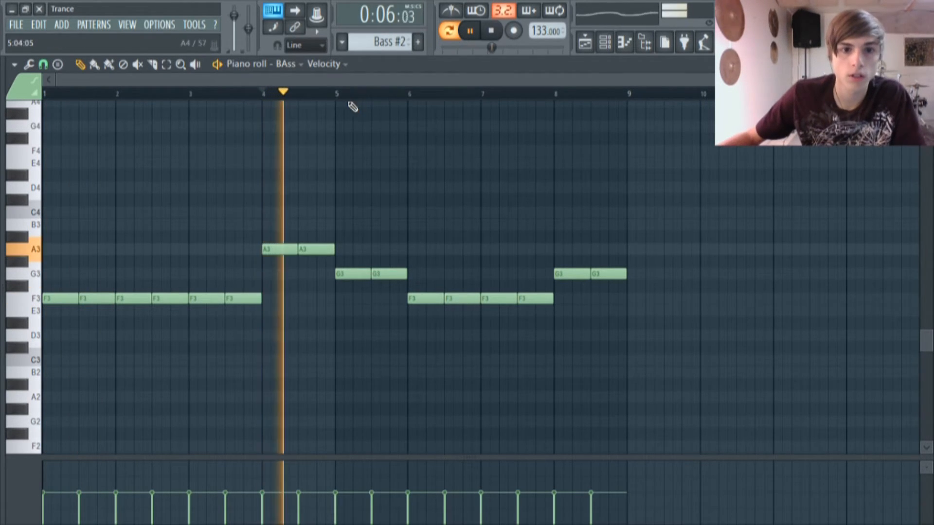
left_click(337, 94)
left_click(410, 95)
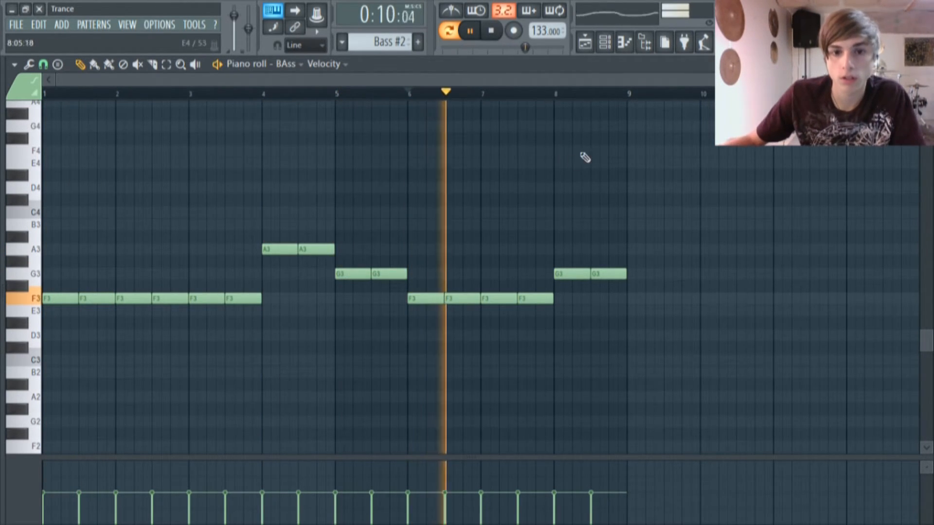
- Return to the playlist, stop playback, and solo the Lead track together with its Pluck decay length automation track
left_click(584, 42)
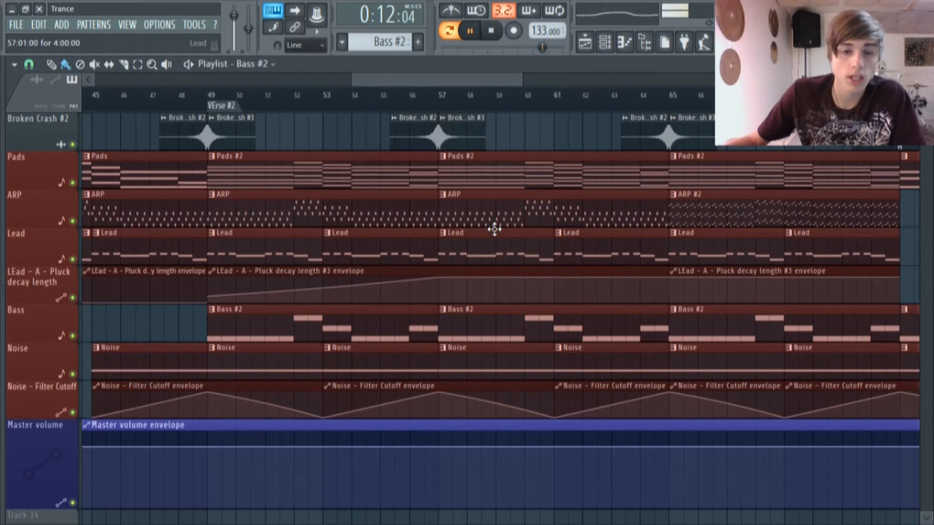
key("space")
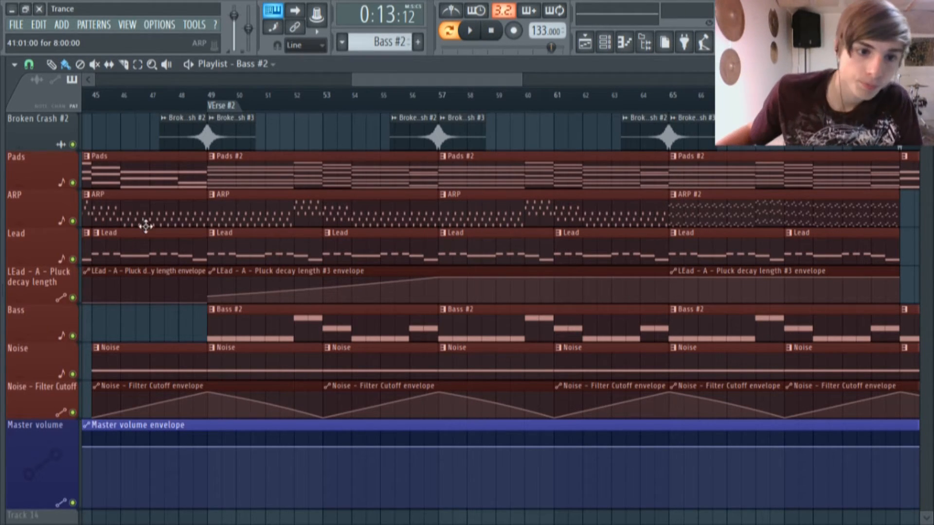
right_click(72, 259)
left_click(72, 297)
- Play the soloed lead from VErse #2 at bar 49, jumping ahead along the rising decay envelope, and pause
left_click(212, 95)
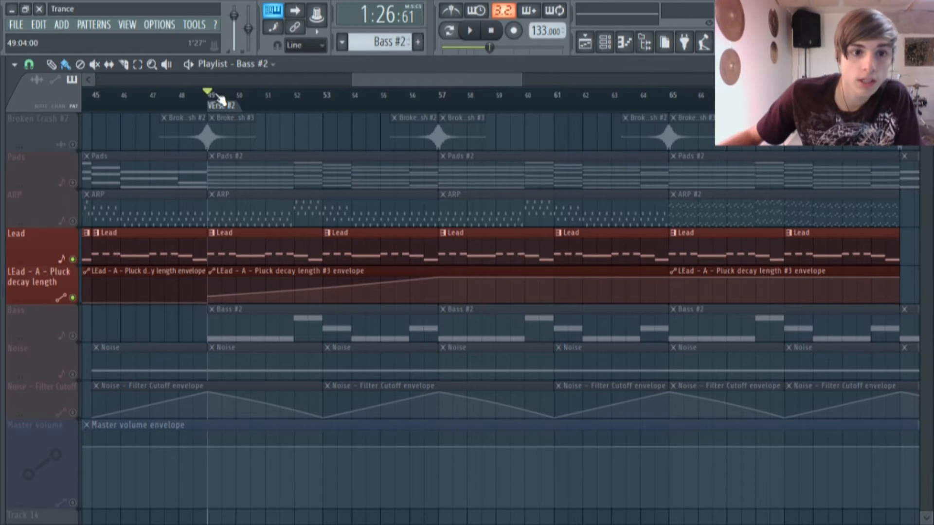
left_click(487, 31)
left_click(213, 96)
left_click(359, 97)
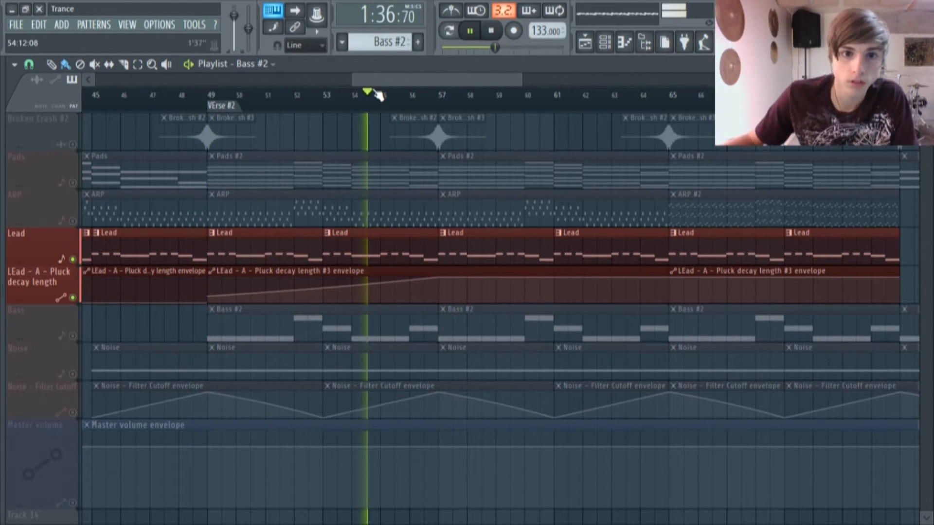
left_click(453, 97)
left_click(539, 97)
left_click(647, 97)
left_click_drag(673, 96, 445, 117)
left_click(745, 79)
left_click(470, 31)
- Review the Lead clips across the whole song, unsolo the Lead track, and return to the drum tracks around VErse #2
scroll(432, 165, "down", 4)
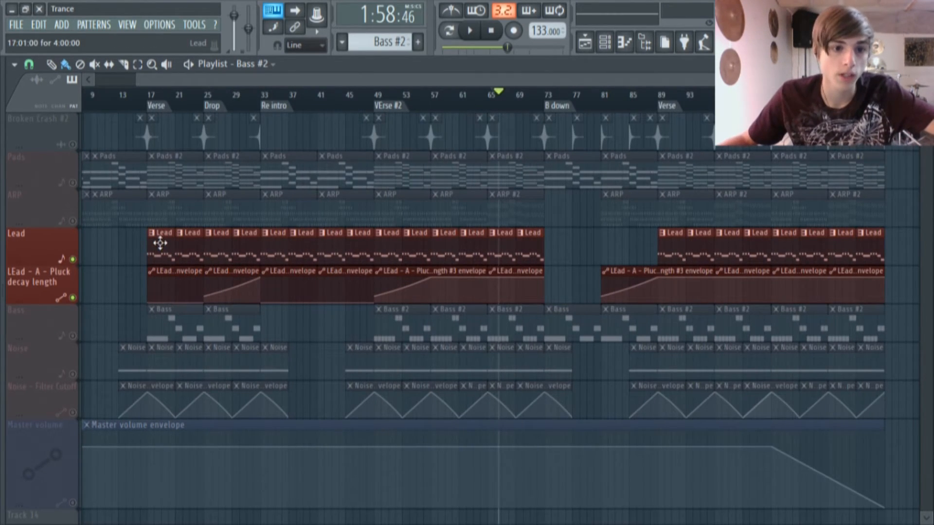
scroll(408, 253, "up", 2)
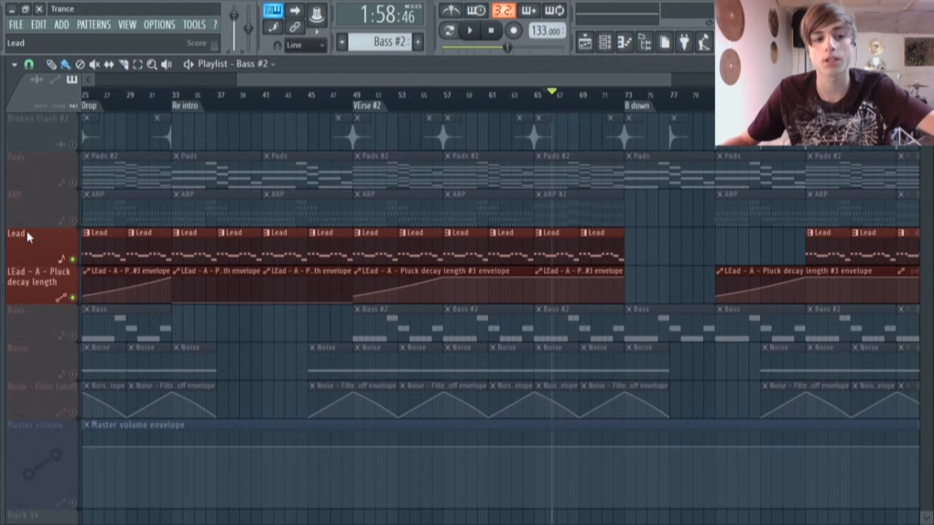
right_click(73, 259)
scroll(374, 291, "up", 3)
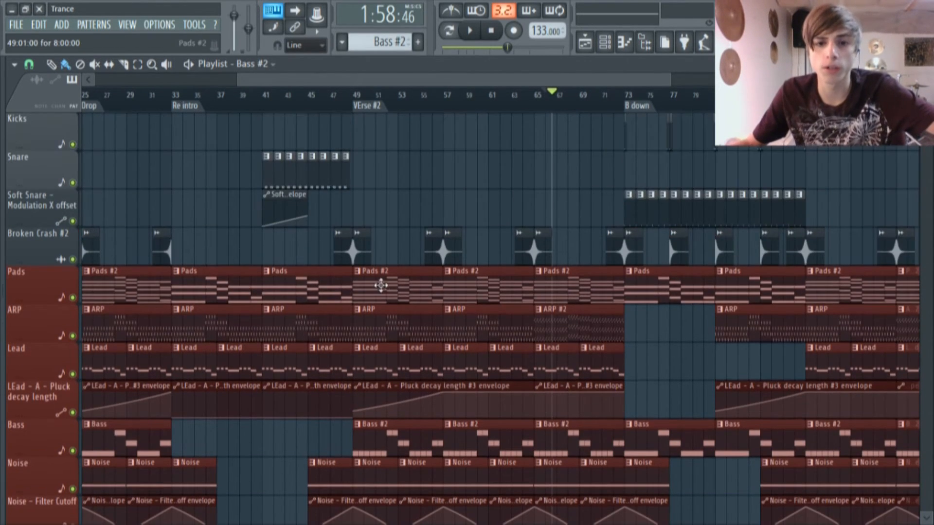
scroll(447, 305, "up", 2)
scroll(446, 318, "up", 1)
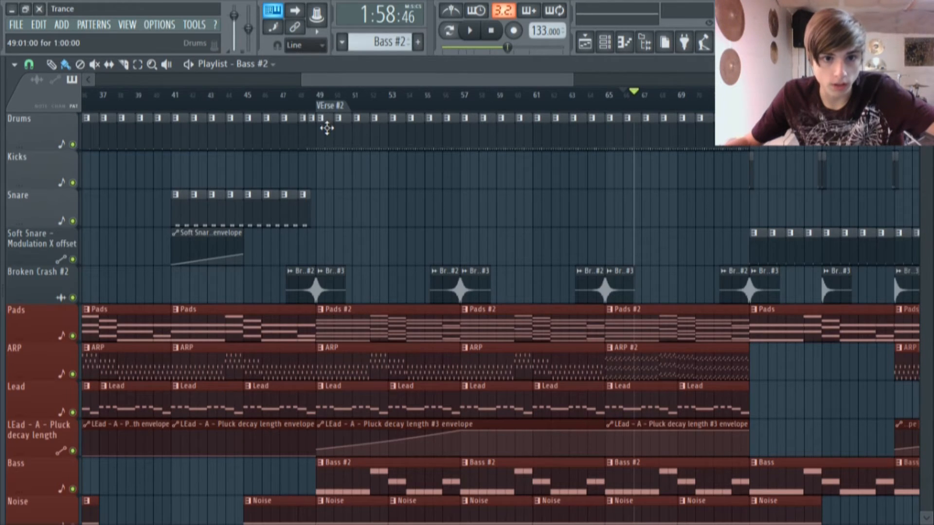
- Open the Drums pattern at bar 49, play its steps in the channel rack, and go back to the playlist
double_click(326, 128)
left_click(605, 42)
left_click(469, 31)
left_click(594, 50)
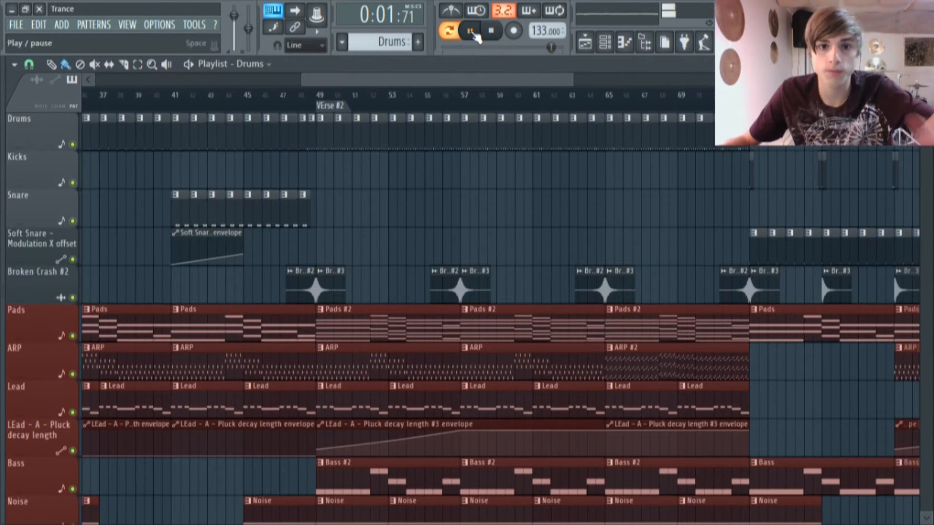
- Examine the tracks from VErse #2 to B down, and play the Drums #8 pattern at bar 65 in the channel rack
scroll(459, 135, "down", 3)
scroll(432, 189, "down", 3)
scroll(471, 255, "up", 2)
left_click_drag(463, 78, 470, 79)
scroll(525, 131, "right", 3)
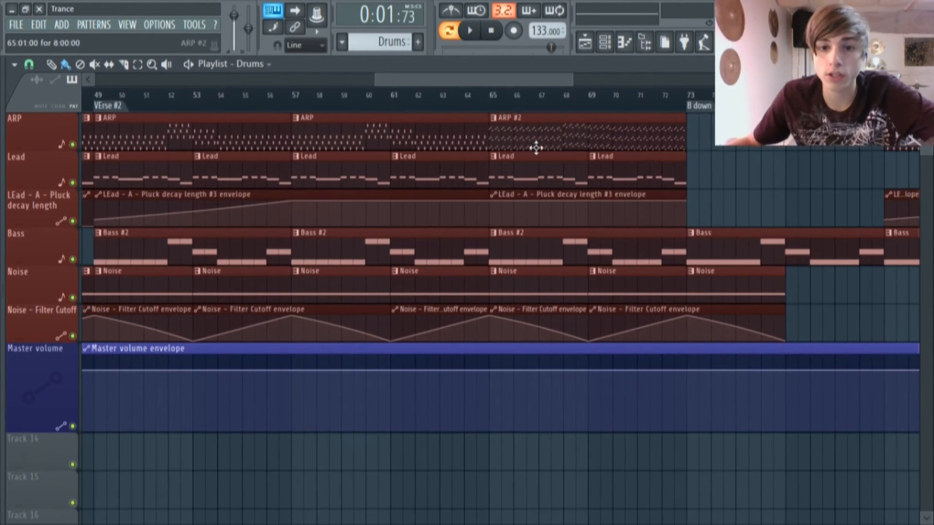
scroll(535, 160, "up", 6)
double_click(505, 116)
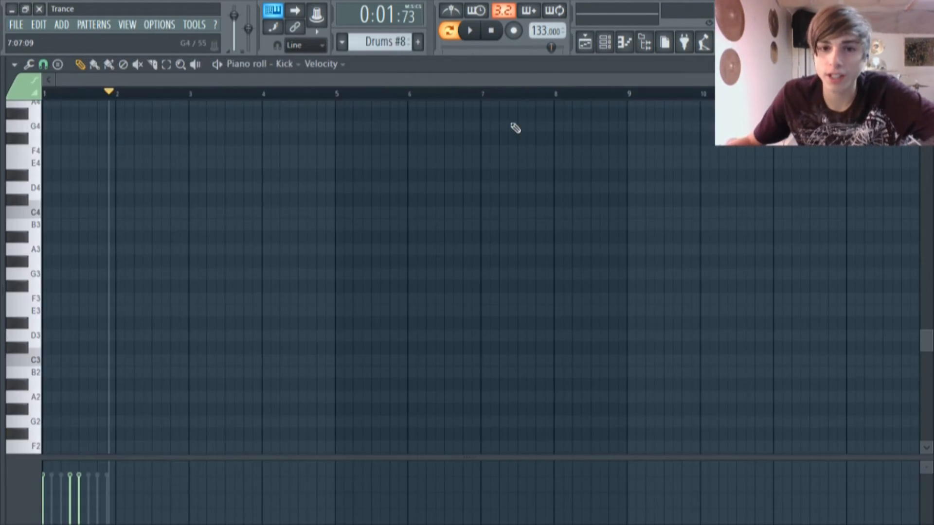
left_click(607, 39)
left_click(470, 30)
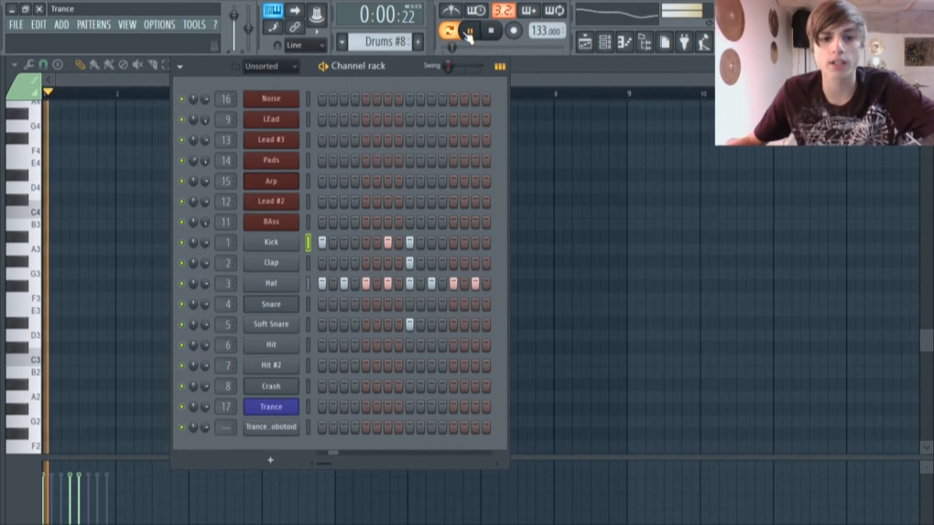
- Return to the playlist, play the full song from bar 65, and pause it
left_click(585, 43)
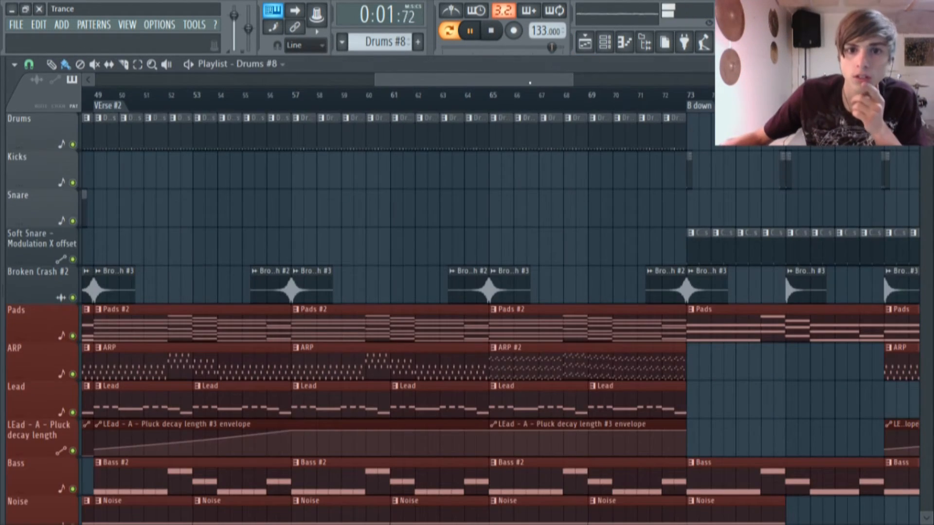
left_click(490, 93)
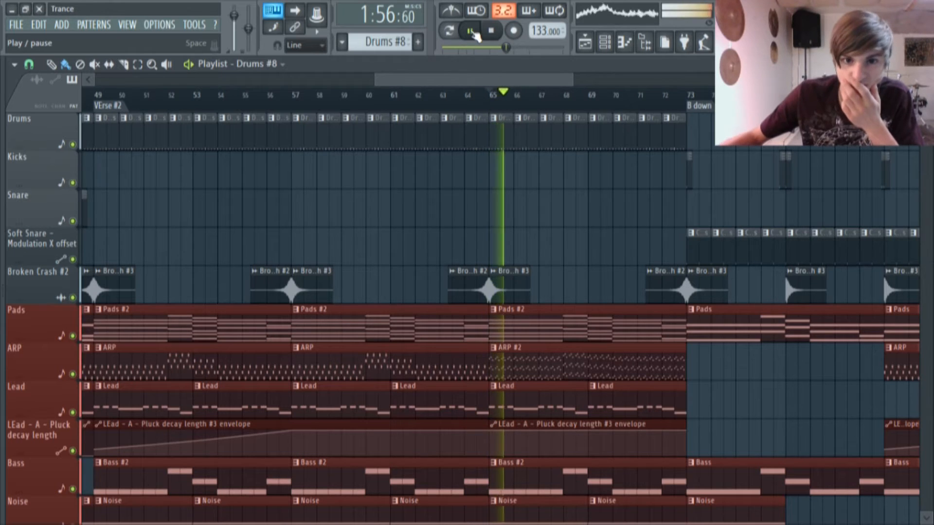
left_click(471, 31)
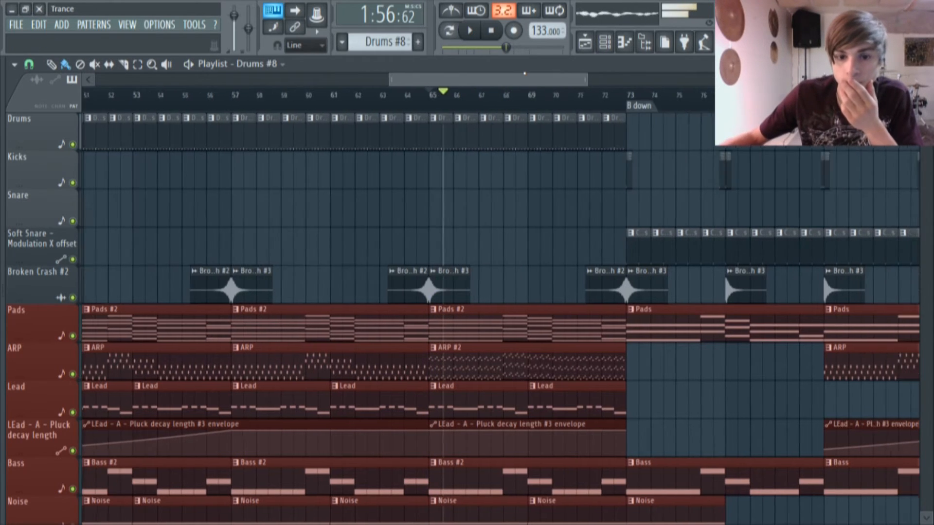
- Open the notes of the ARP #2 pattern at bar 65 in the piano roll
scroll(535, 194, "down", 5)
scroll(462, 332, "up", 1)
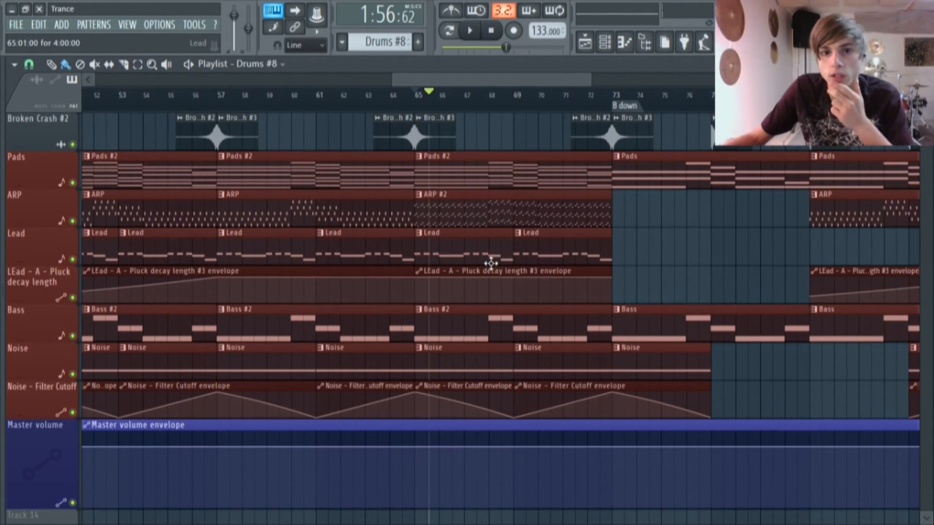
double_click(489, 205)
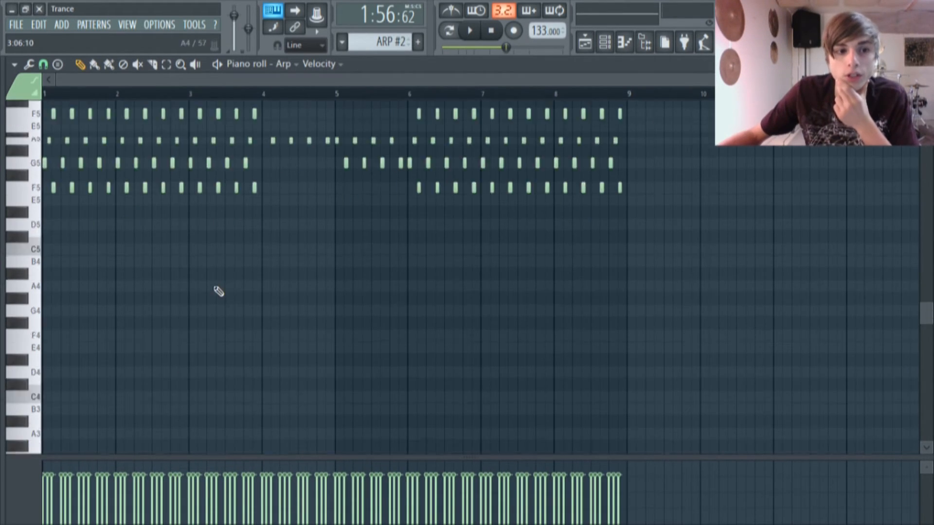
- Examine the ARP #2 notes across their octaves in the piano roll and play the pattern
scroll(217, 315, "down", 3)
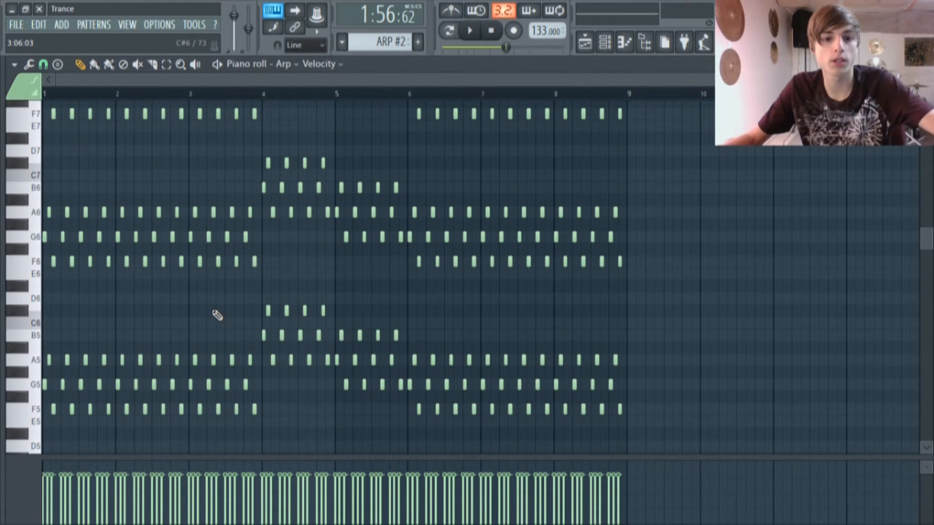
scroll(240, 344, "up", 1)
scroll(209, 169, "up", 2)
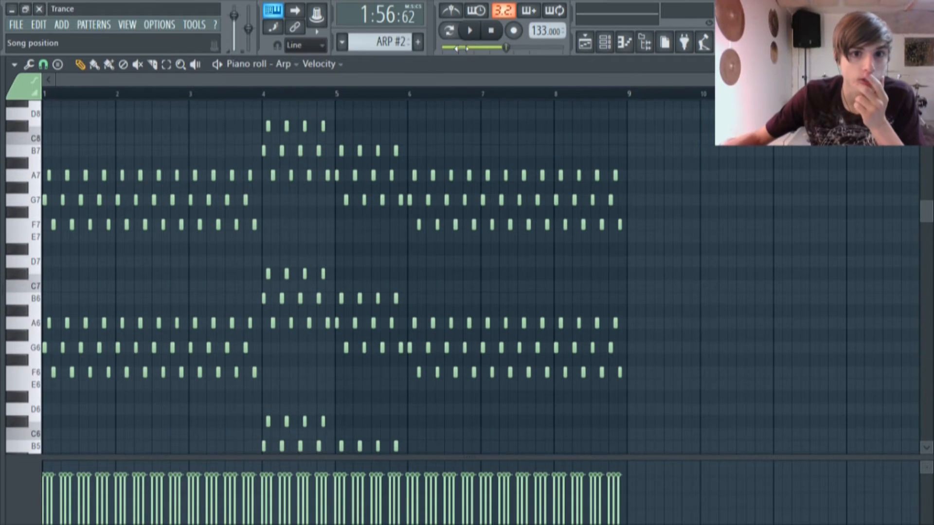
key("space")
scroll(458, 128, "down", 3)
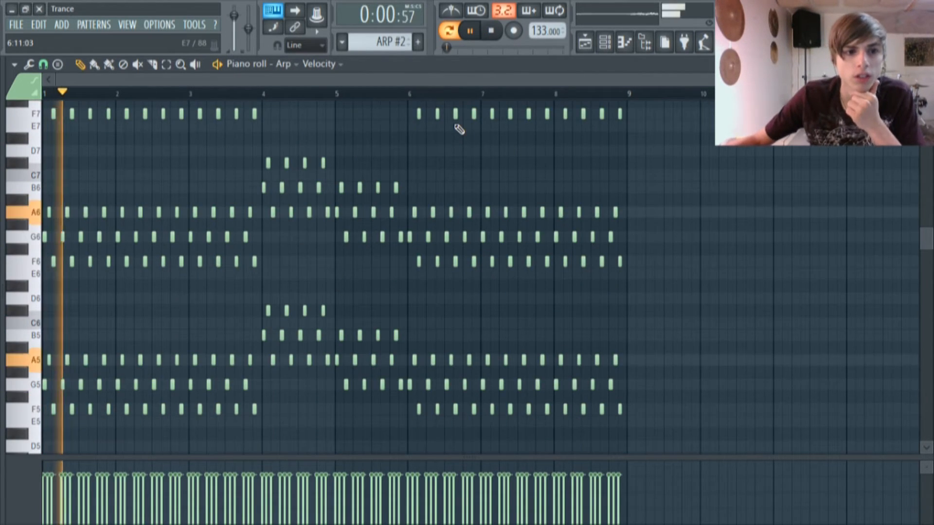
scroll(440, 175, "up", 2)
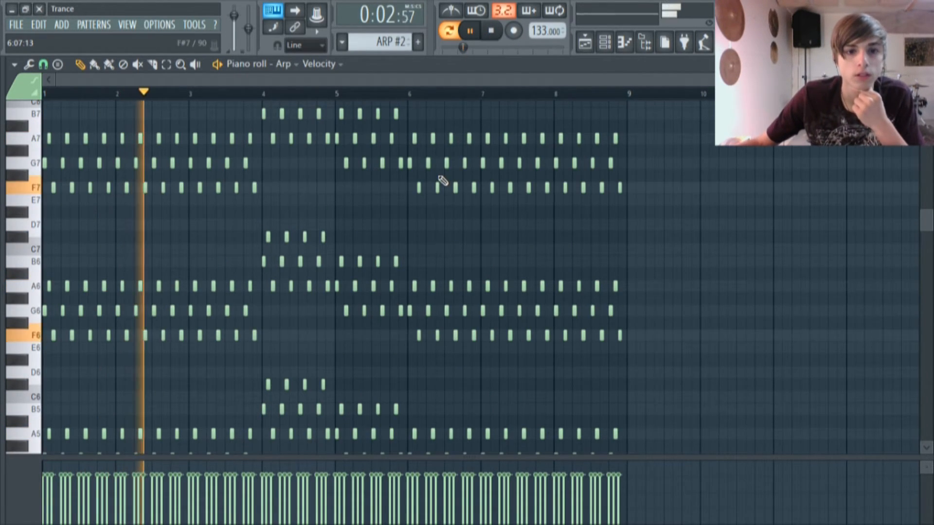
- Return to the playlist, play the full song from around bar 67, and pause it
left_click(586, 42)
left_click(480, 110)
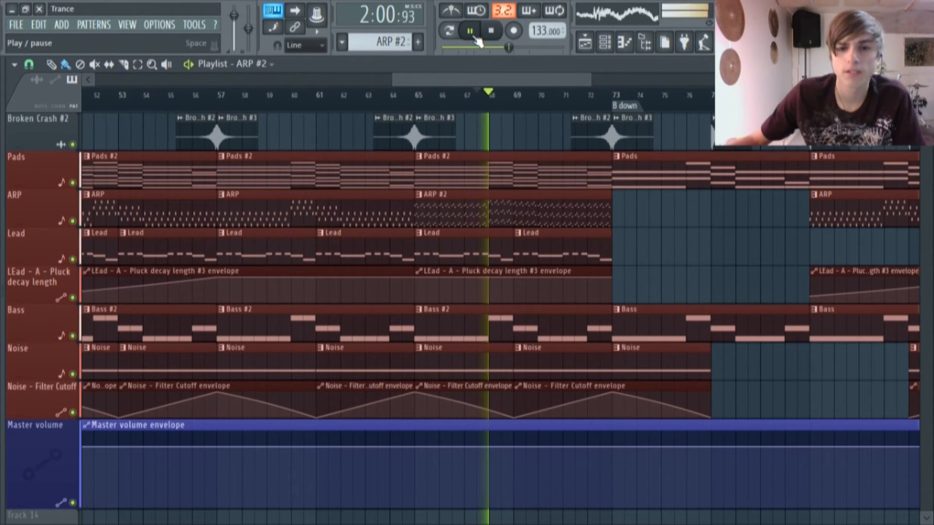
left_click(476, 39)
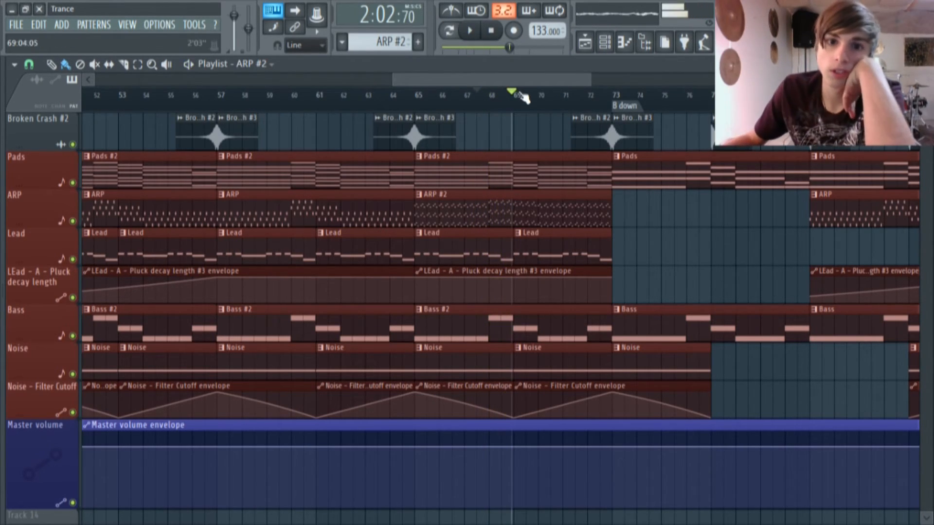
- Move to the B down section, play the song from bar 73, and pause it
left_click_drag(525, 83, 544, 82)
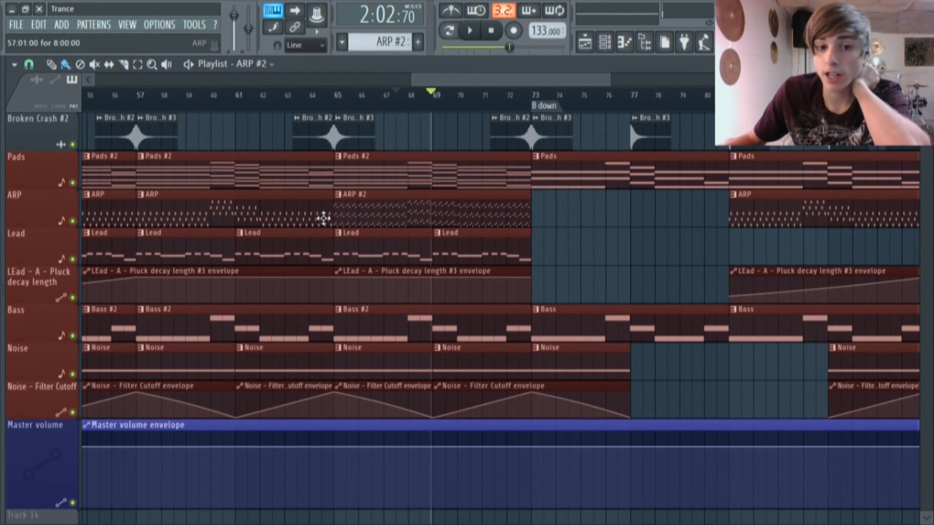
scroll(380, 250, "up", 2)
left_click_drag(470, 80, 522, 81)
scroll(468, 195, "up", 2)
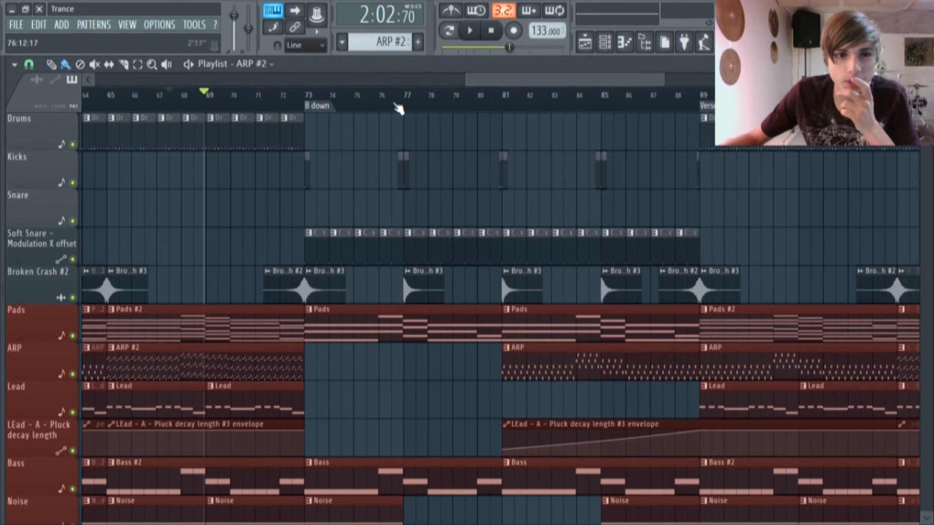
left_click(316, 100)
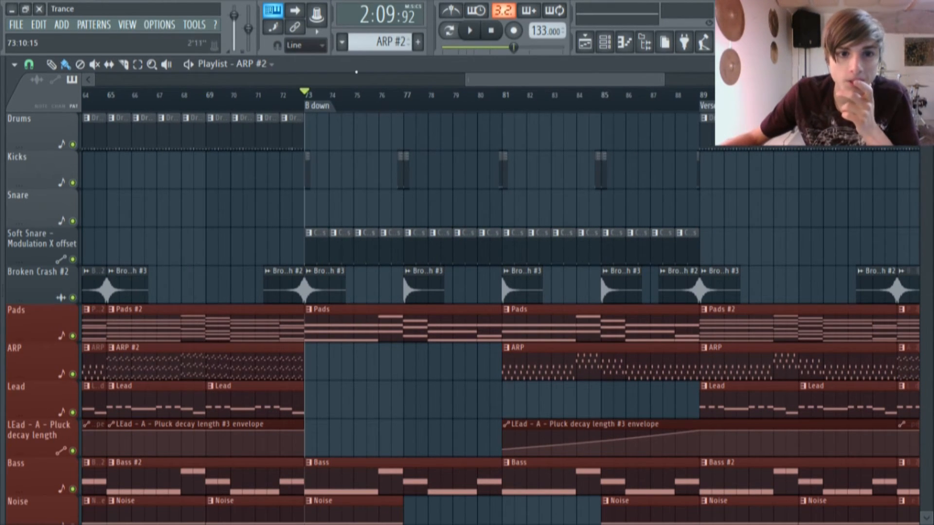
left_click(470, 31)
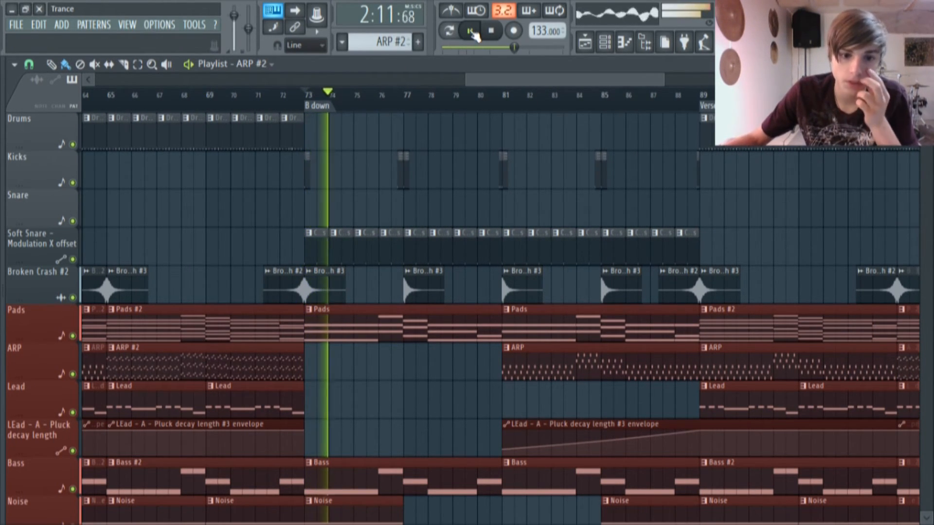
left_click(470, 31)
- Open the Bass pattern at bar 73 in the piano roll and play it, jumping to the notes at bars 4, 5, 6 and 8
scroll(403, 235, "down", 4)
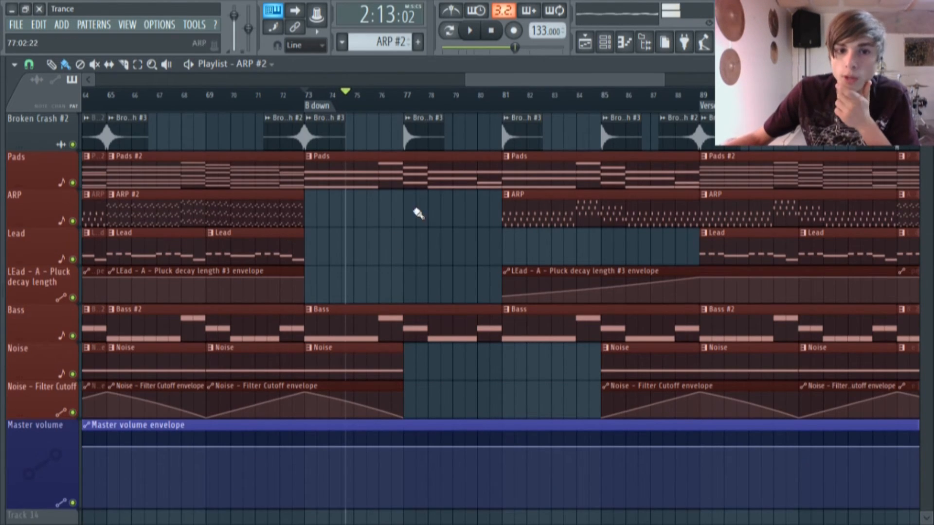
double_click(386, 316)
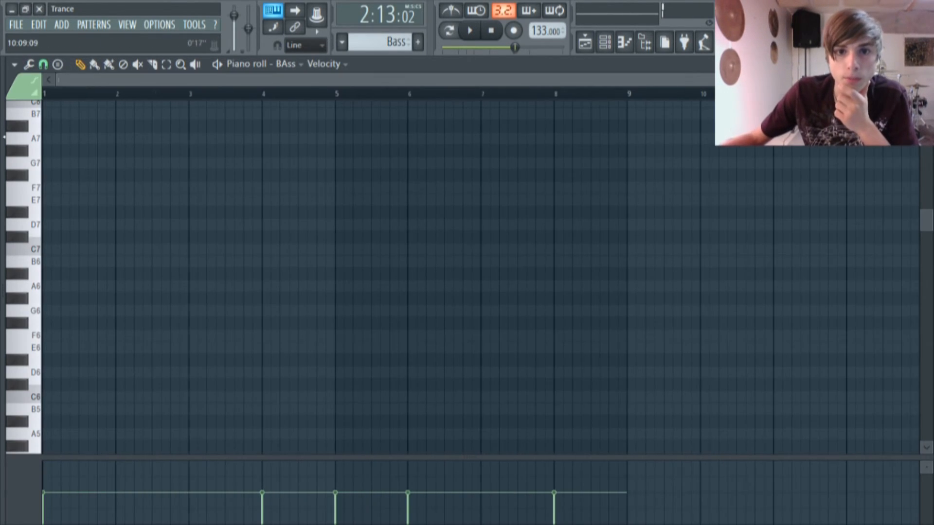
left_click(470, 31)
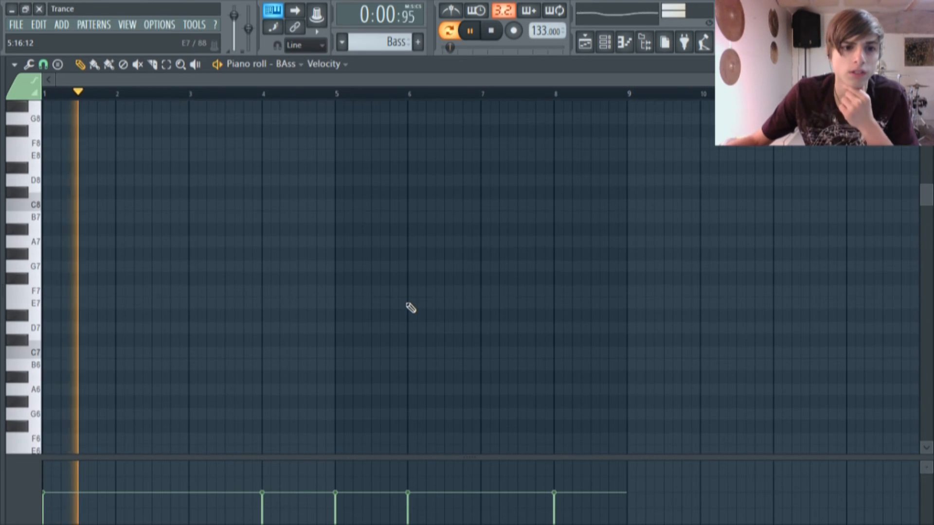
scroll(341, 219, "up", 3)
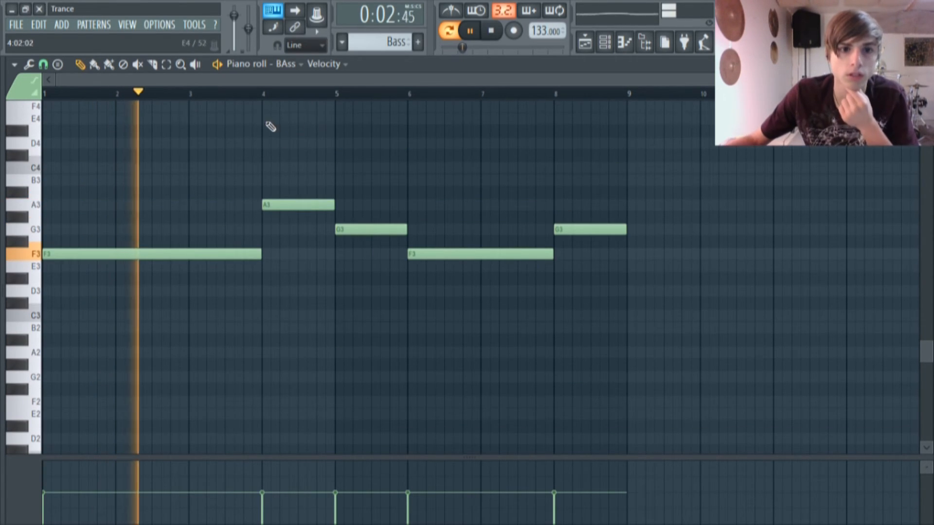
left_click(264, 94)
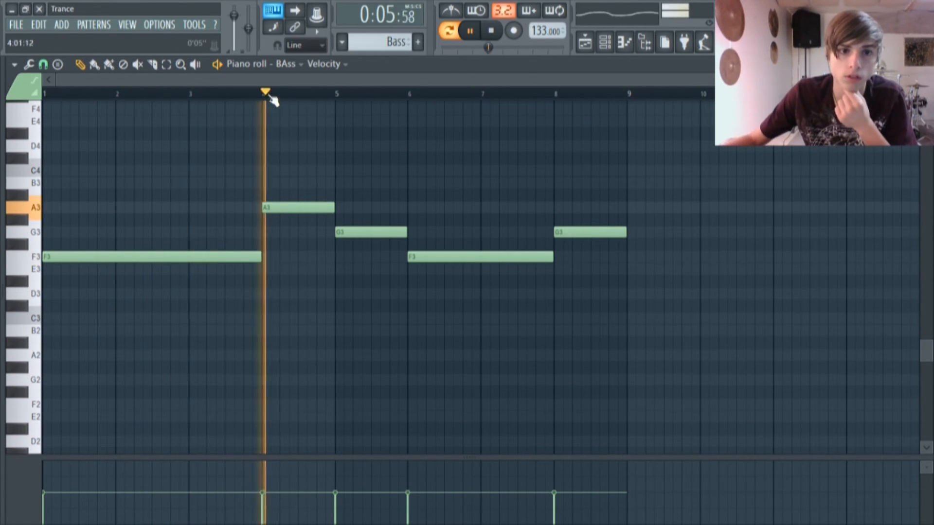
left_click(337, 94)
left_click(410, 95)
left_click(557, 95)
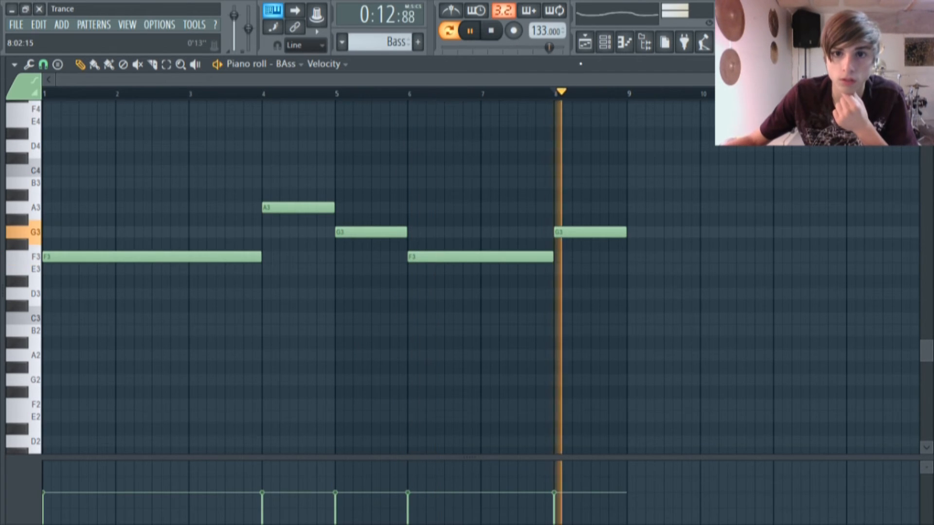
- Go back to the playlist, play the B down section from bar 76, and pause it
key("F5")
left_click(337, 105)
left_click(396, 100)
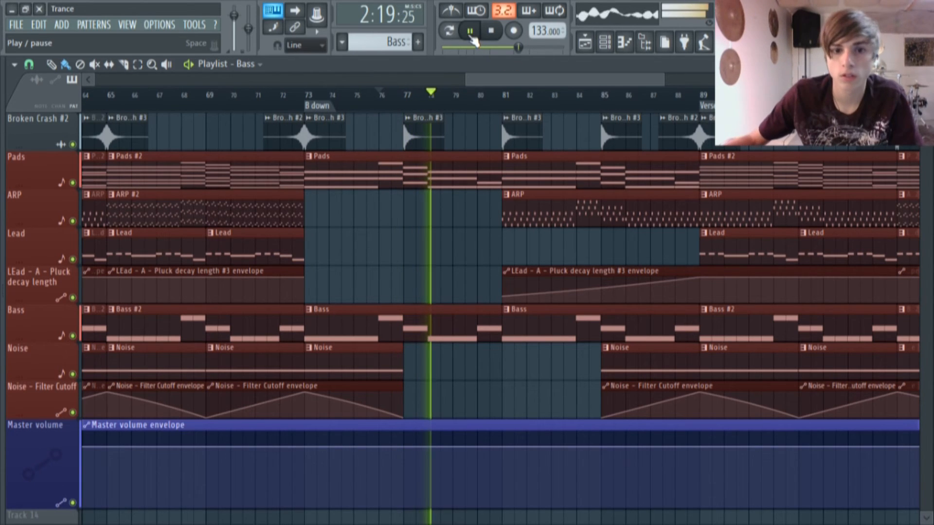
left_click(472, 34)
- Play the song from bar 81, where the ARP re-enters, while viewing the percussion tracks
scroll(304, 149, "right", 4)
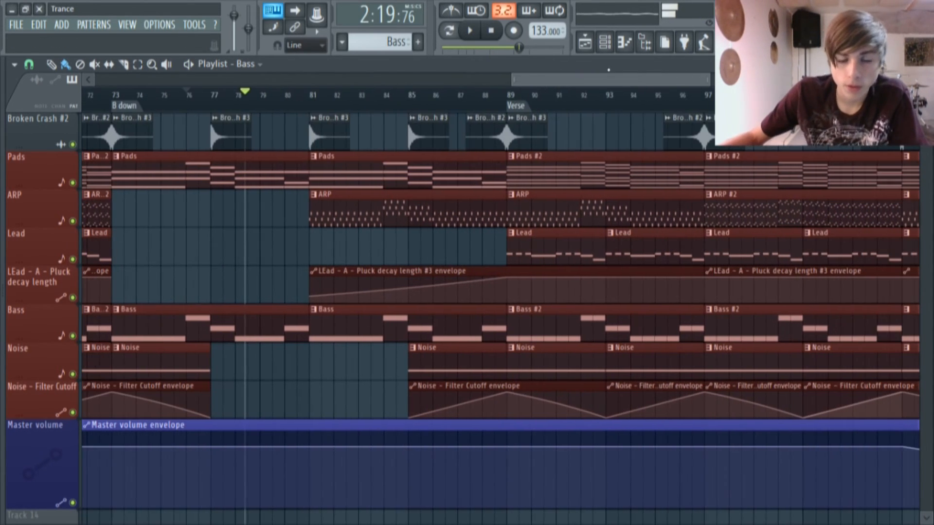
left_click(323, 108)
scroll(448, 137, "up", 2)
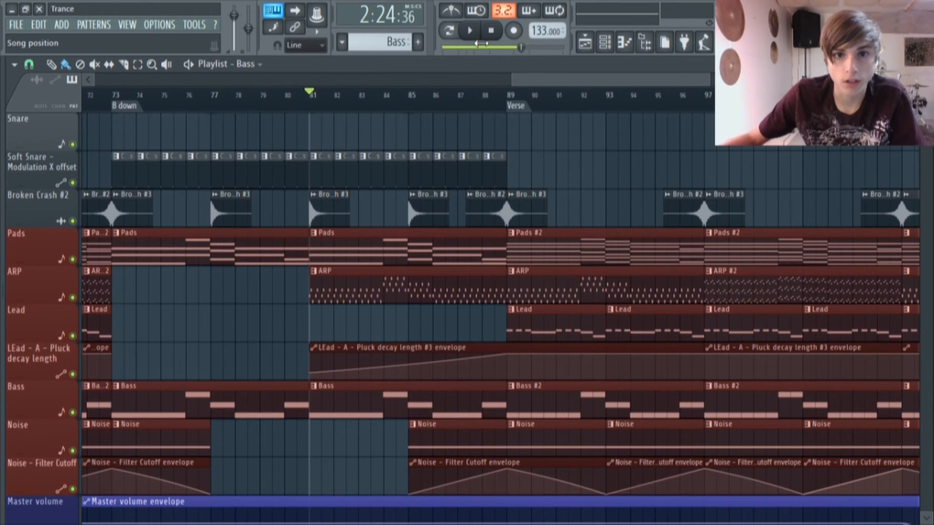
key("space")
scroll(473, 223, "up", 1)
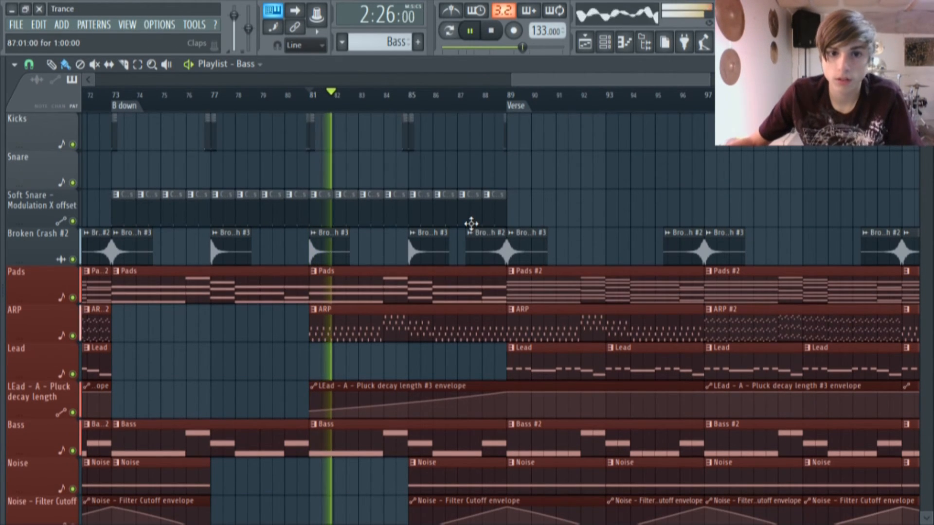
scroll(471, 224, "up", 1)
scroll(470, 221, "down", 1)
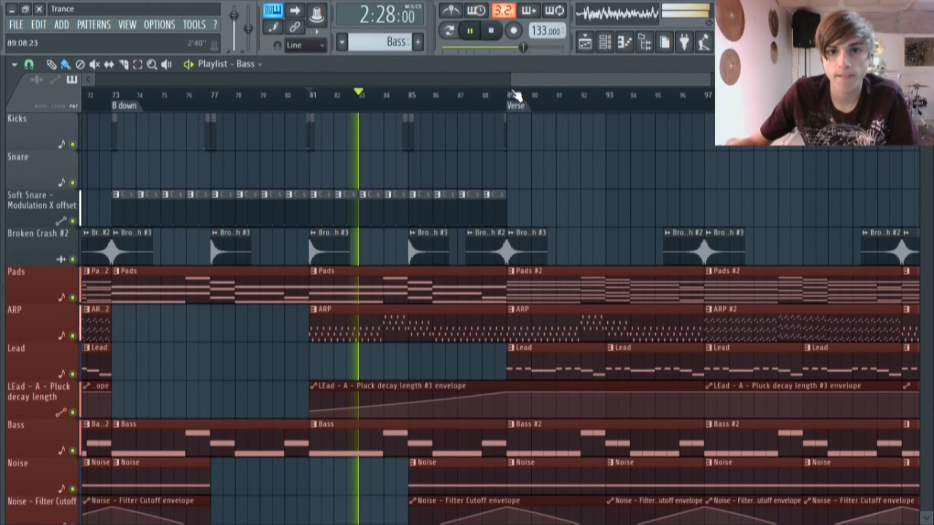
- Play the transition from bar 88 into the last Verse and pause just after bar 89
left_click(482, 96)
scroll(551, 140, "up", 1)
left_click_drag(594, 80, 622, 80)
left_click(463, 35)
- Examine the drum, kick, synth and envelope tracks around the start of the Verse at bar 89
scroll(355, 208, "up", 5)
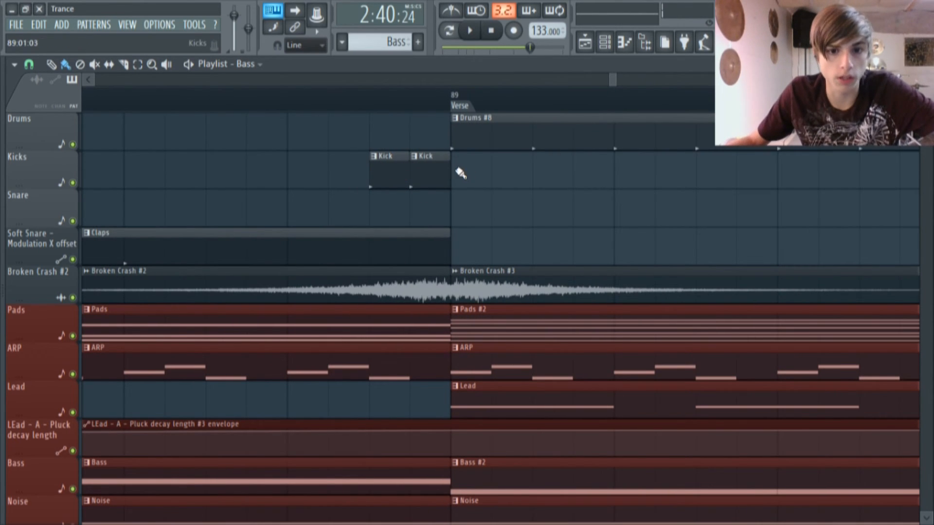
scroll(460, 173, "down", 5)
scroll(621, 203, "down", 5)
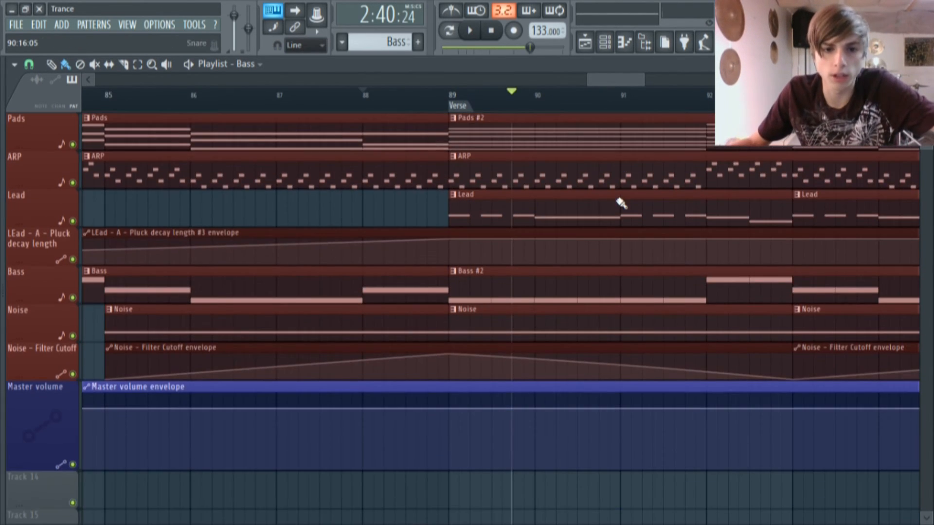
scroll(623, 210, "down", 5)
scroll(627, 230, "up", 5)
scroll(625, 194, "up", 4)
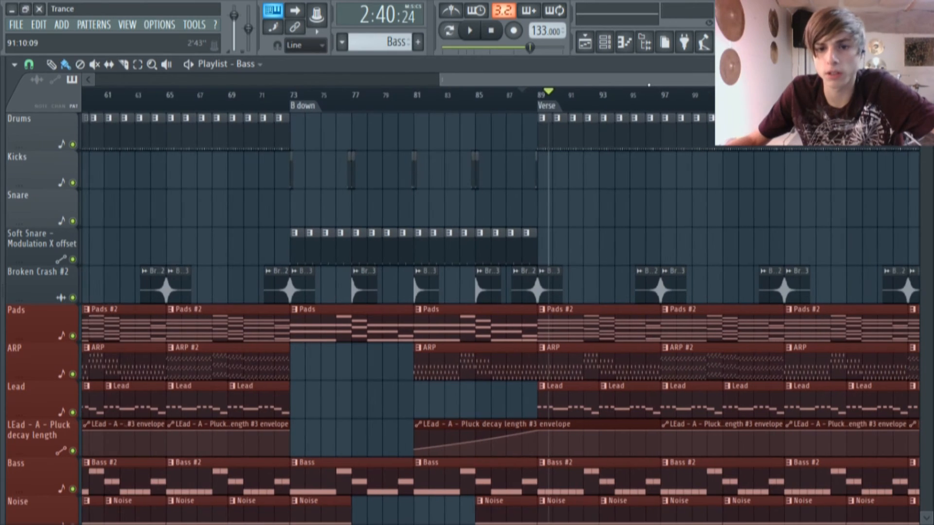
scroll(578, 287, "down", 4)
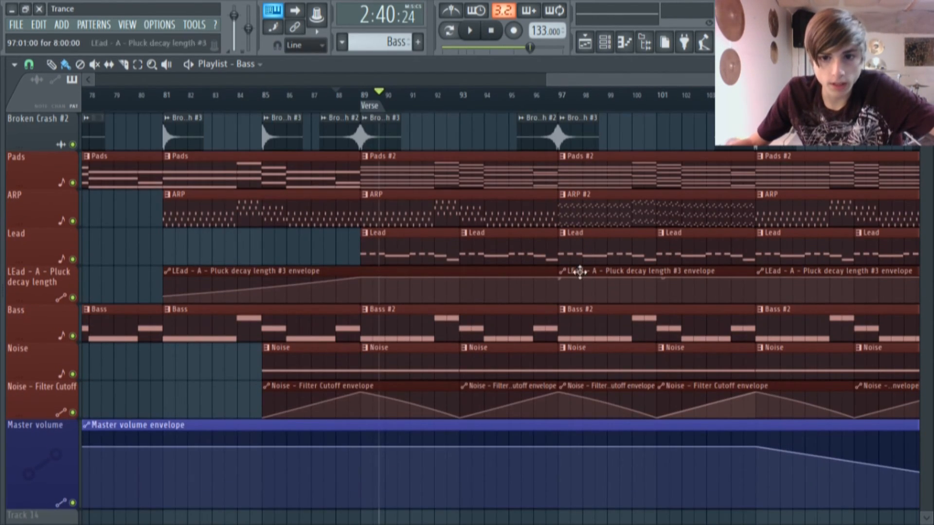
- Examine the full arrangement and the Master volume envelope through the end of the last Verse
scroll(663, 122, "down", 3)
scroll(703, 183, "down", 5)
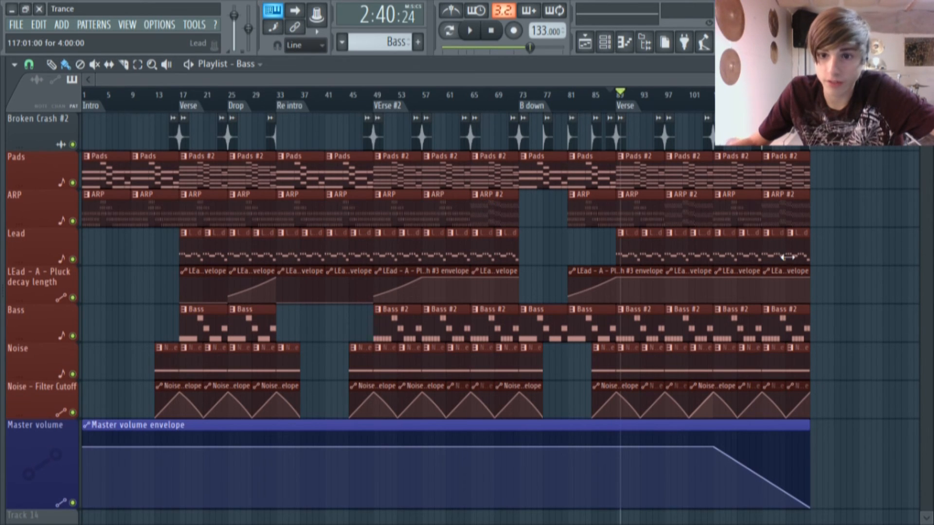
scroll(787, 258, "up", 2)
scroll(496, 299, "right", 2)
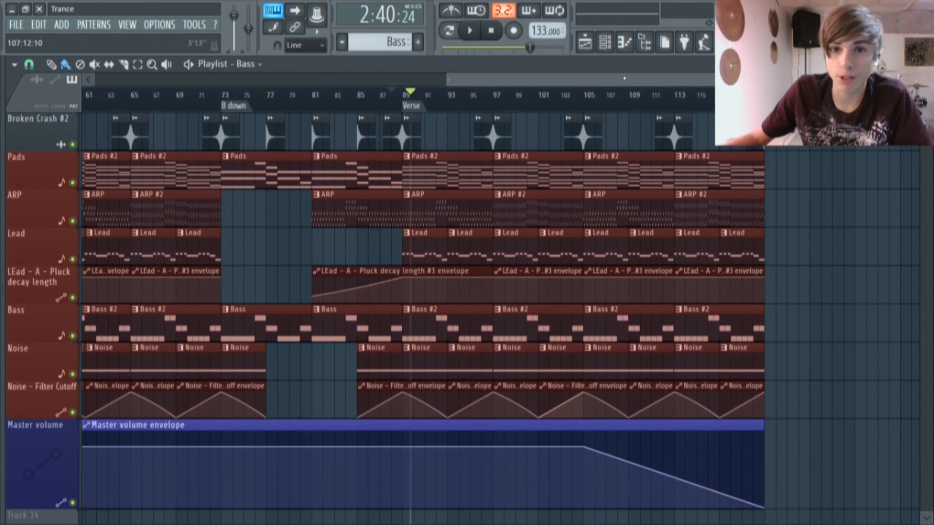
scroll(422, 299, "right", 2)
scroll(639, 118, "up", 3)
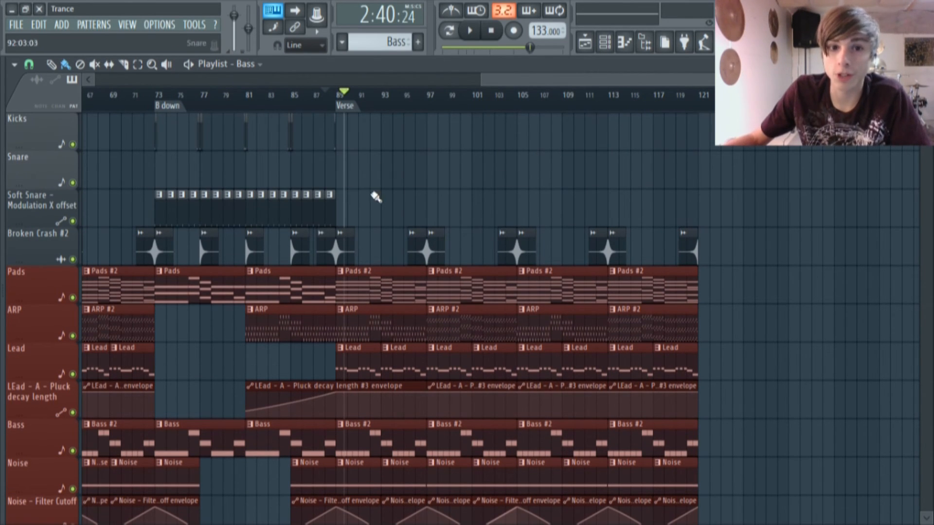
- Compare the Intro, Verse and Drop sections with the last Verse from bar 89
scroll(612, 114, "left", 20)
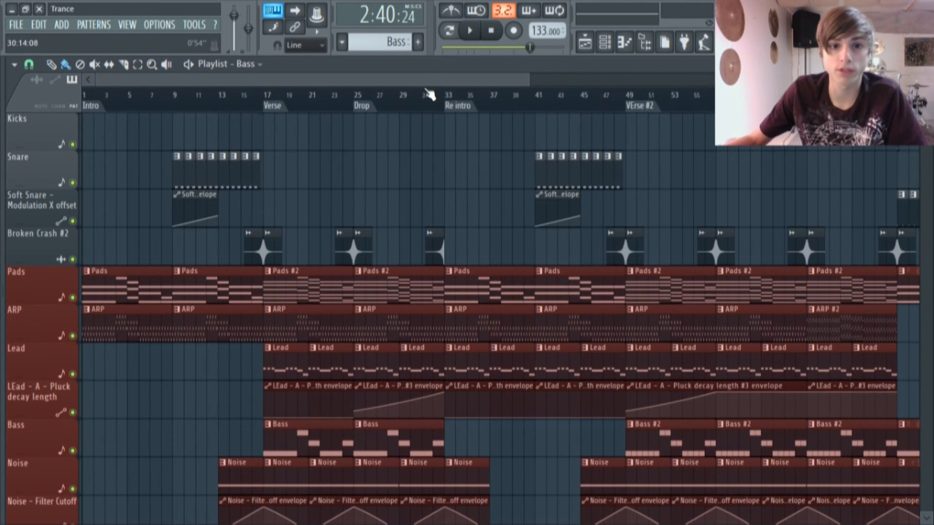
scroll(500, 298, "right", 16)
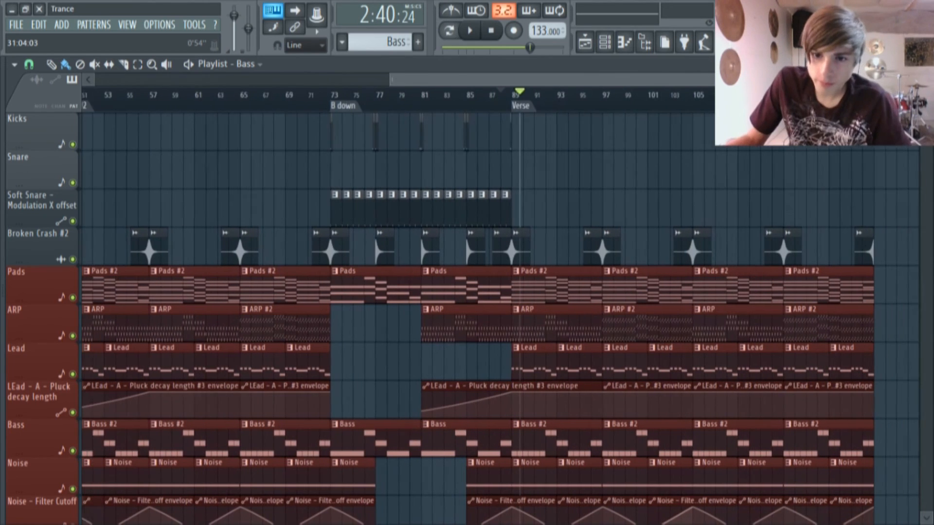
scroll(501, 298, "right", 1)
scroll(358, 188, "left", 16)
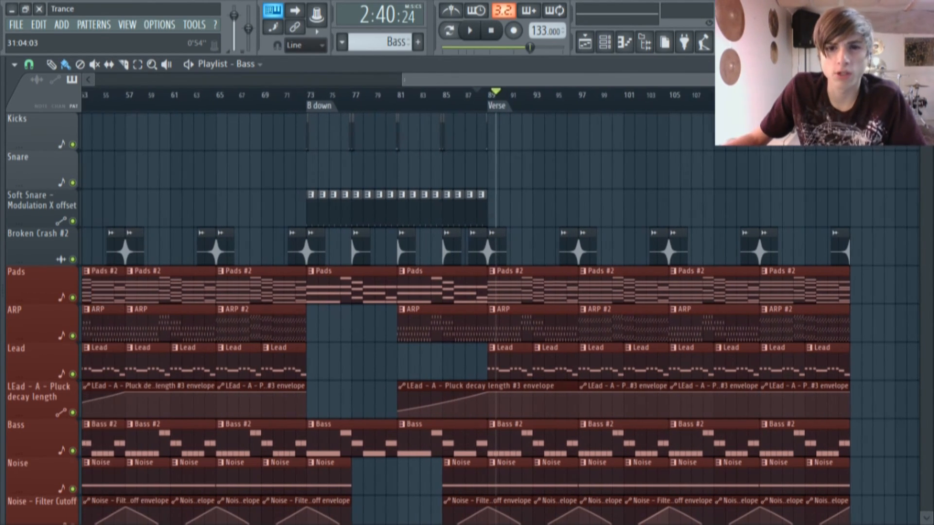
scroll(500, 298, "right", 20)
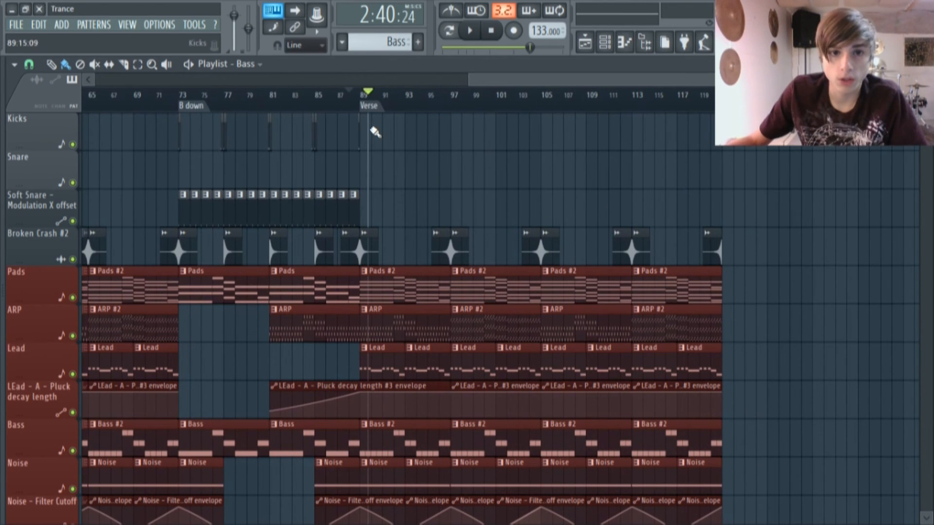
- Return the song position to bar 89 and review the opening sections and the tracks up to the End marker
key("space")
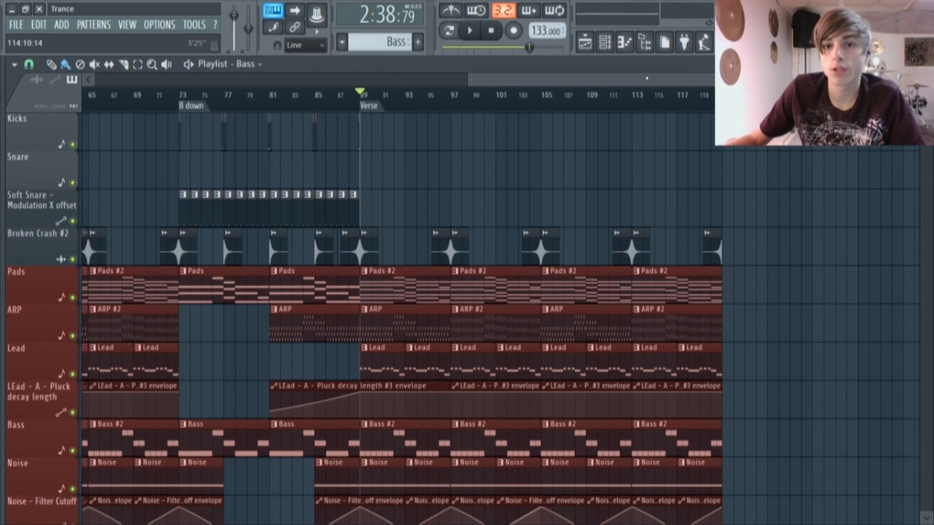
scroll(500, 298, "left", 20)
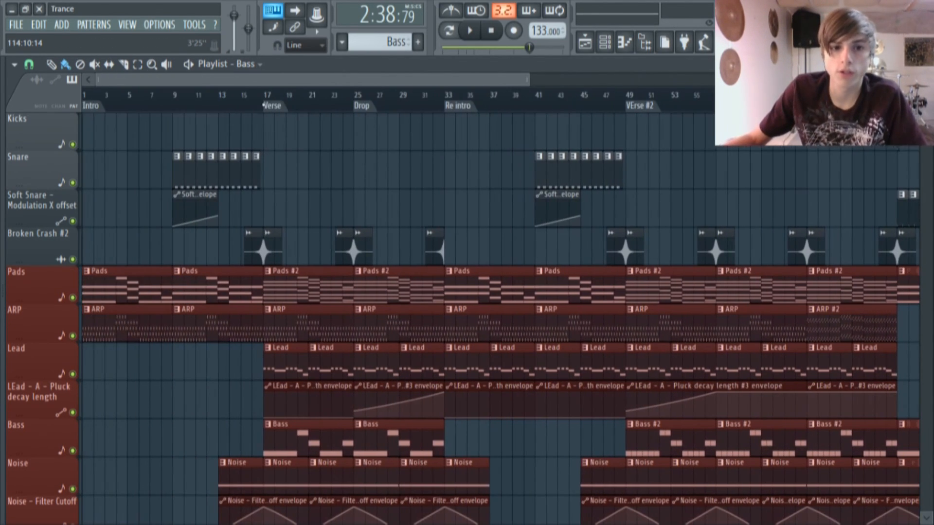
scroll(500, 298, "right", 20)
scroll(554, 209, "down", 3)
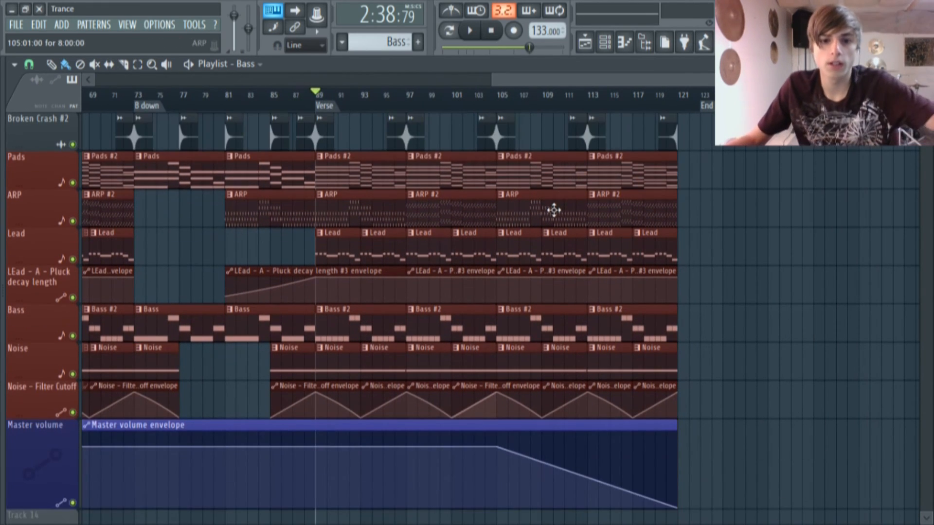
- Examine the melodic tracks of the last Verse and the Master volume envelope from bar 105 to its end
scroll(536, 233, "up", 2, "ctrl")
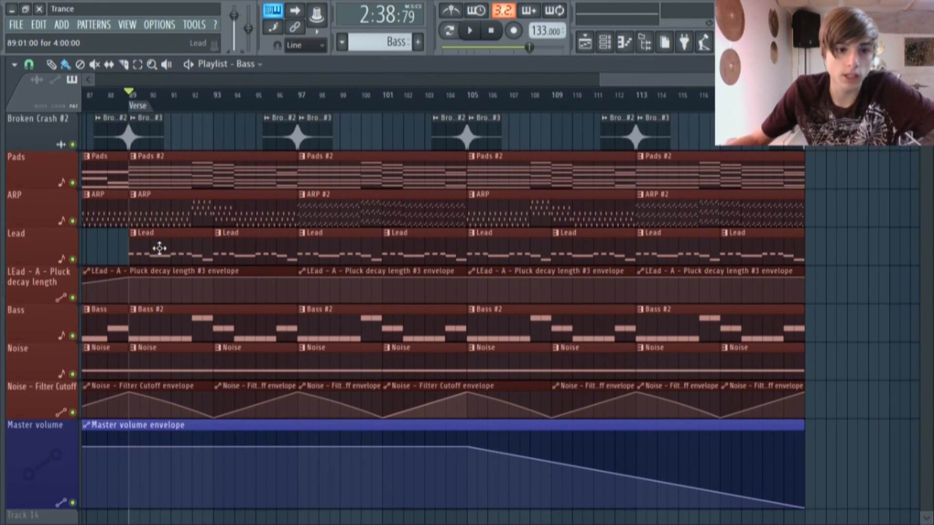
scroll(641, 279, "down", 5, "ctrl")
scroll(615, 316, "down", 4)
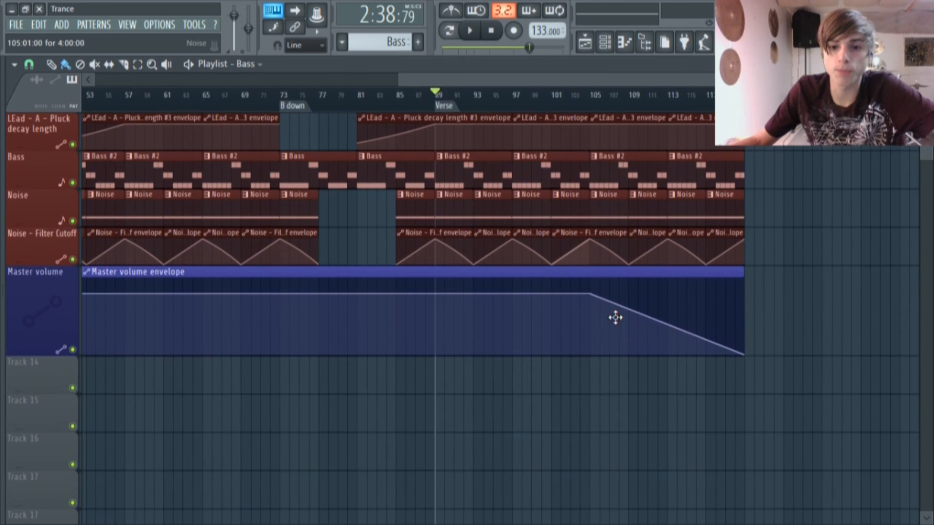
scroll(610, 313, "up", 4, "ctrl")
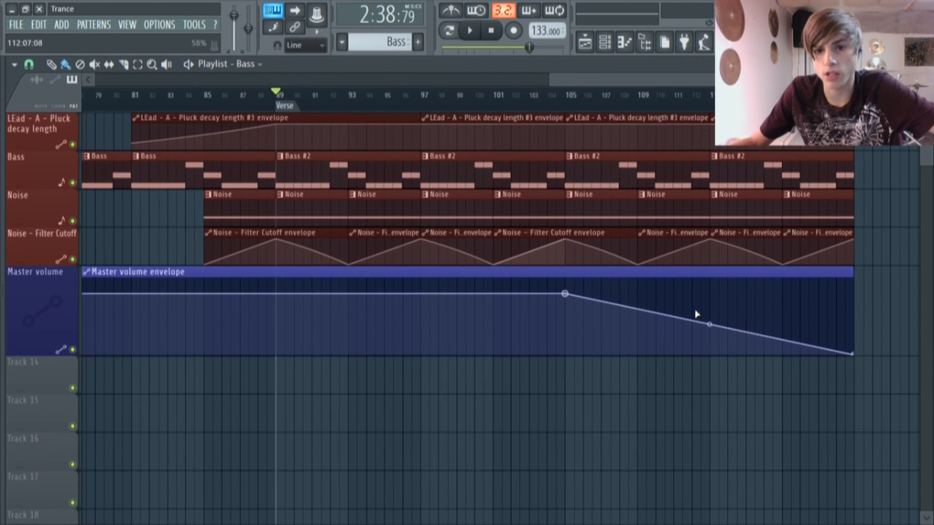
scroll(553, 338, "up", 8)
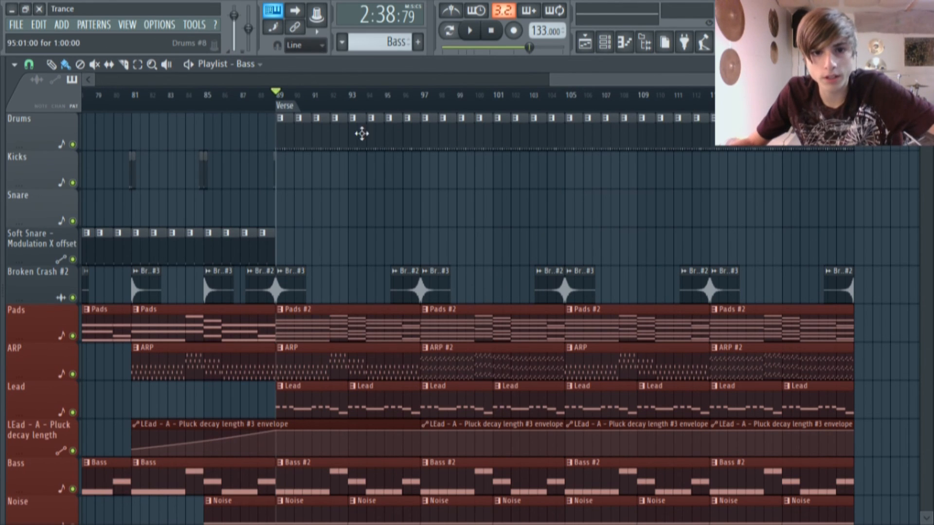
- Inspect the Drums #8 pattern from the last Verse in the Channel rack and return to the Playlist
double_click(322, 136)
left_click(605, 43)
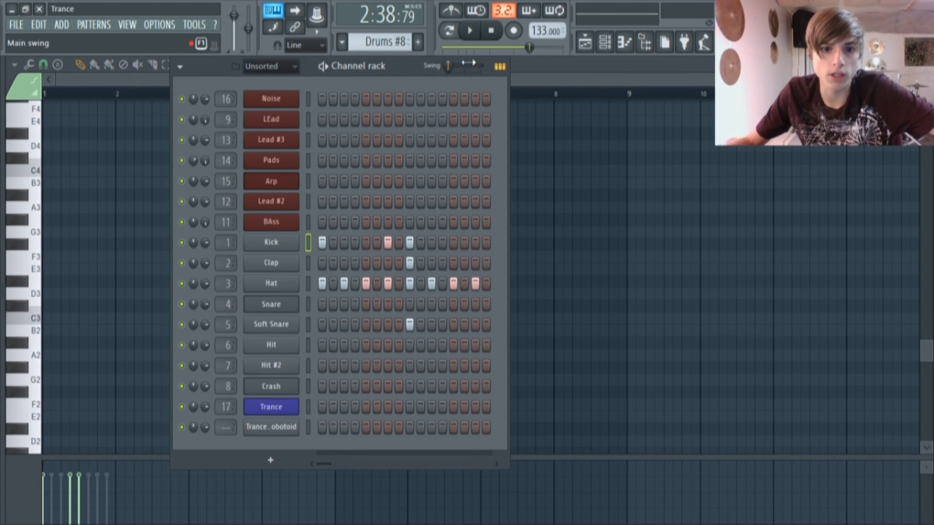
left_click(584, 43)
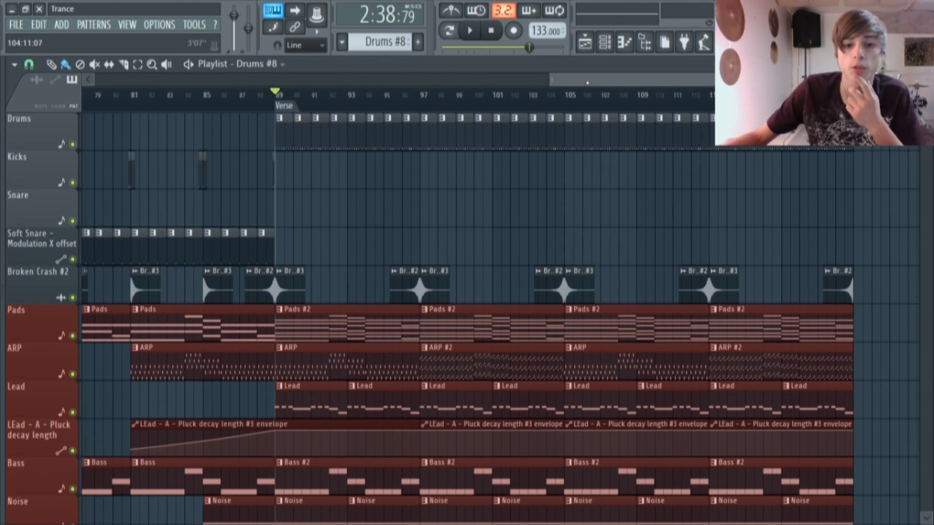
- Set the song position to the start of the Intro and review the whole arrangement across all tracks
left_click_drag(581, 82, 19, 96)
left_click(94, 100)
scroll(286, 297, "down", 4)
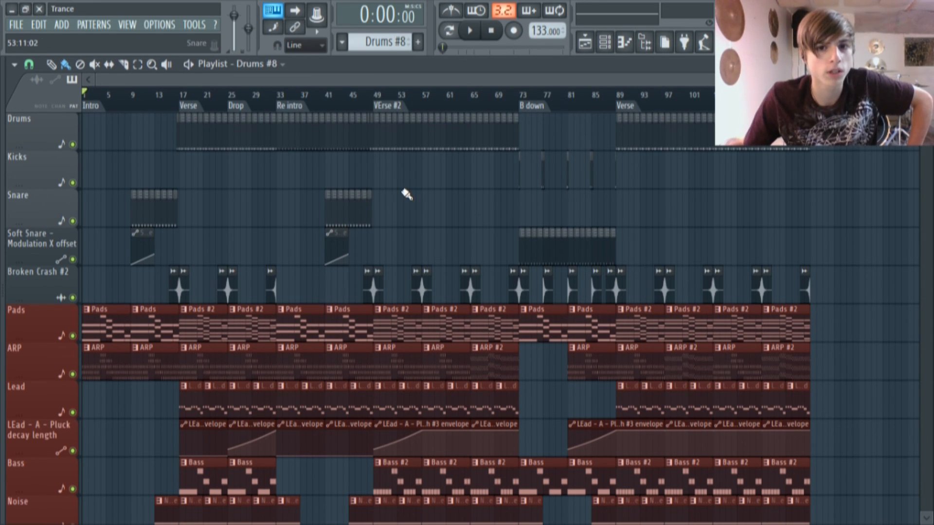
scroll(407, 195, "down", 8)
scroll(438, 267, "up", 8)
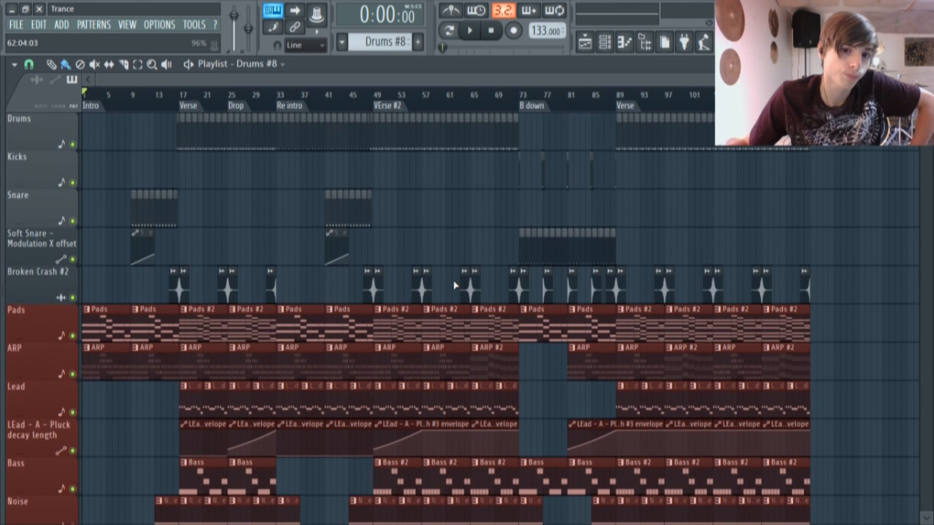